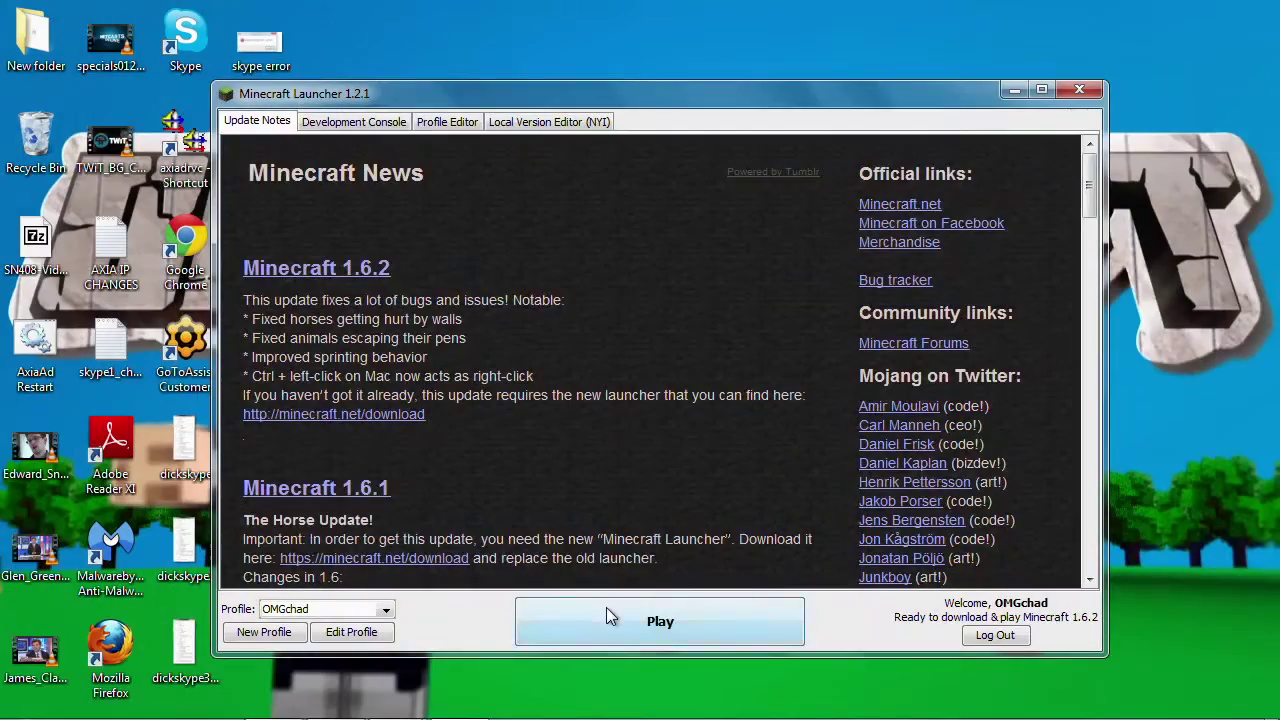
Launch the game from the Minecraft Launcher so version 1.6.2 starts downloading.
left_click(606, 608)
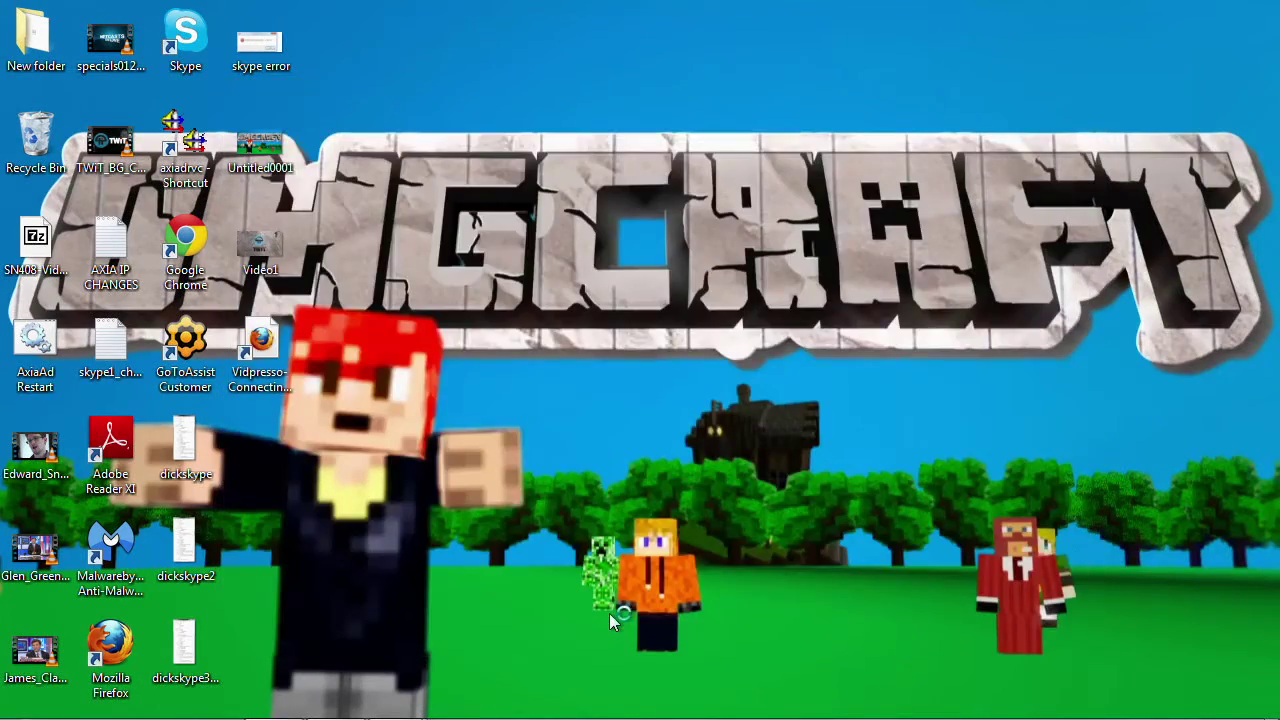
Search %appdata% from the Start menu to open the Roaming folder.
key("super")
type("%ao")
key("BackSpace")
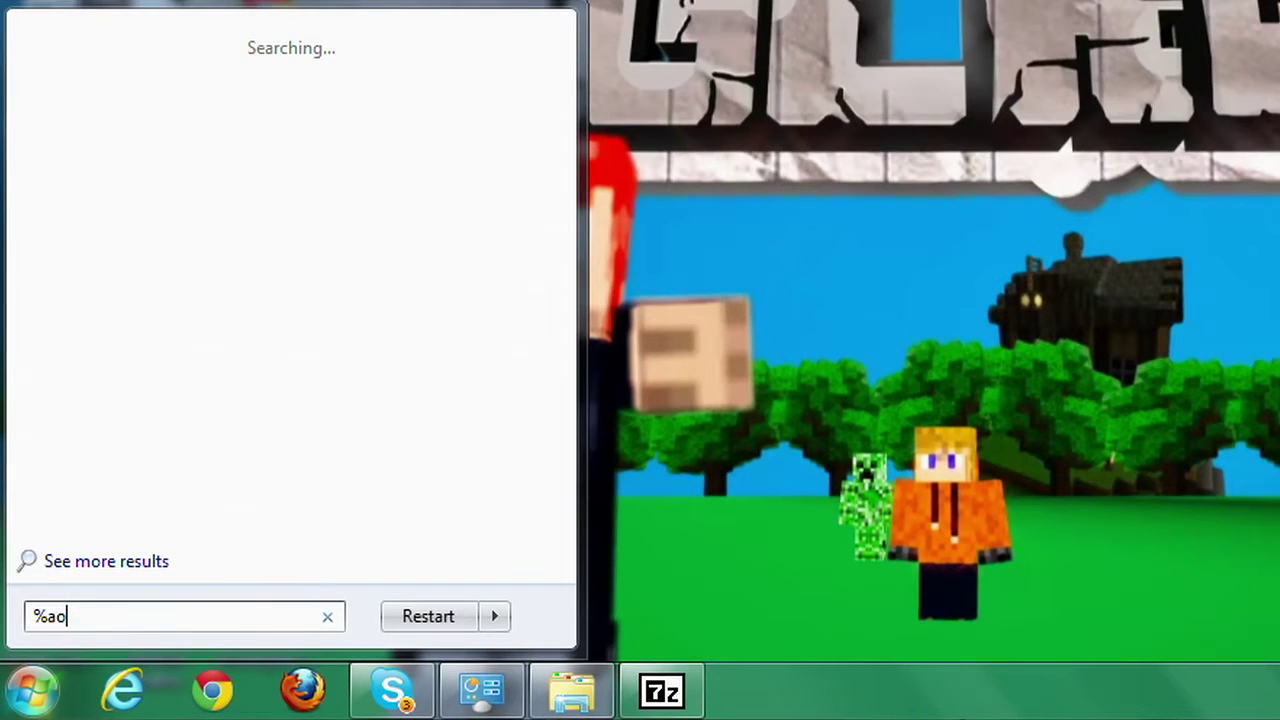
type("pp")
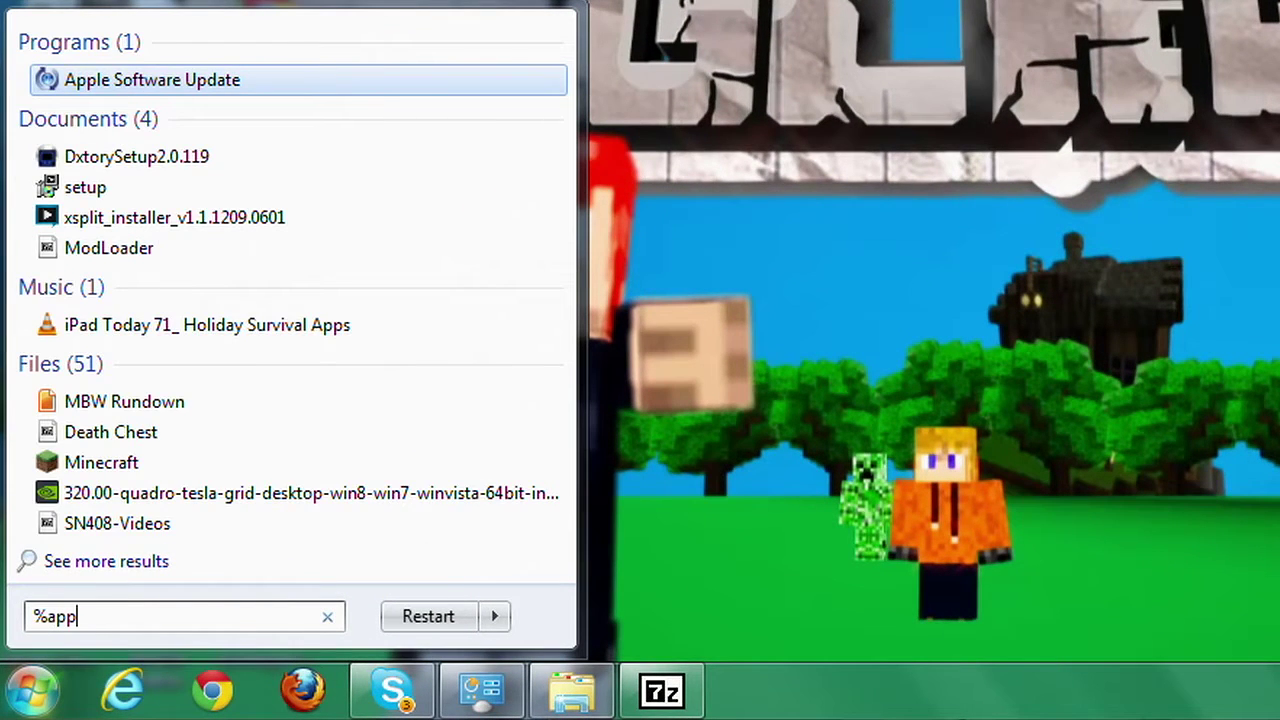
type("data")
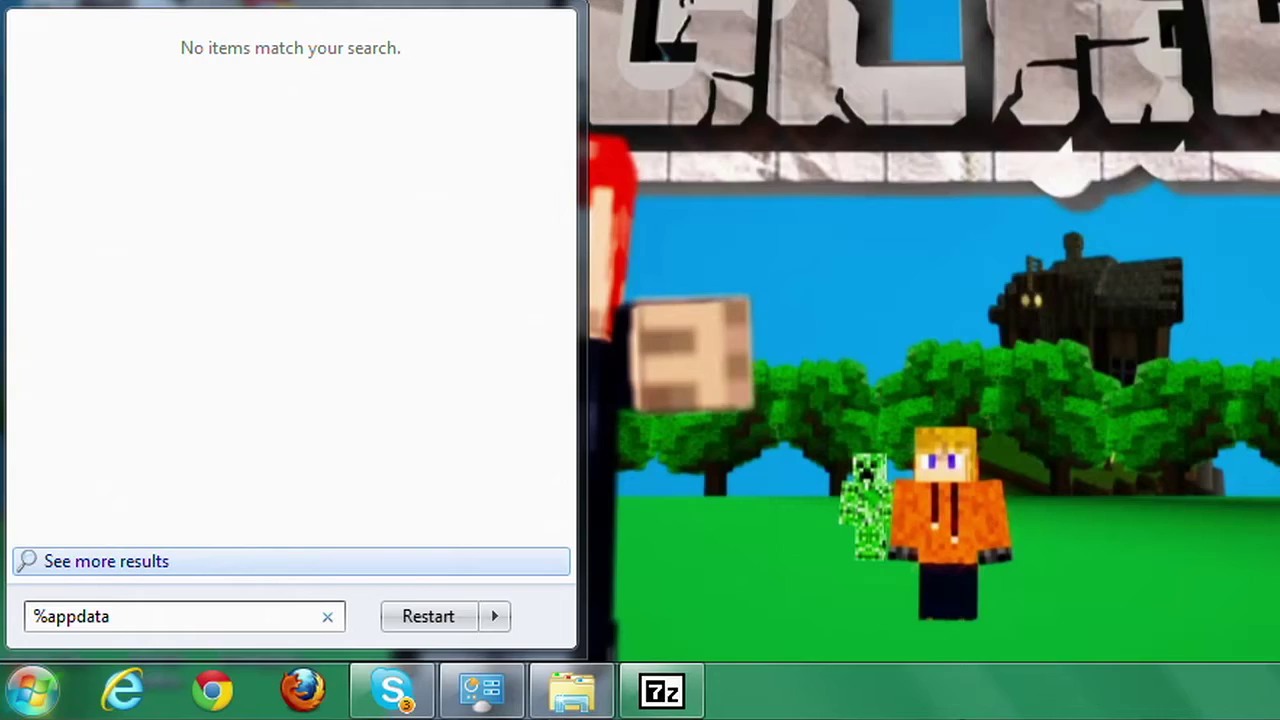
type("%")
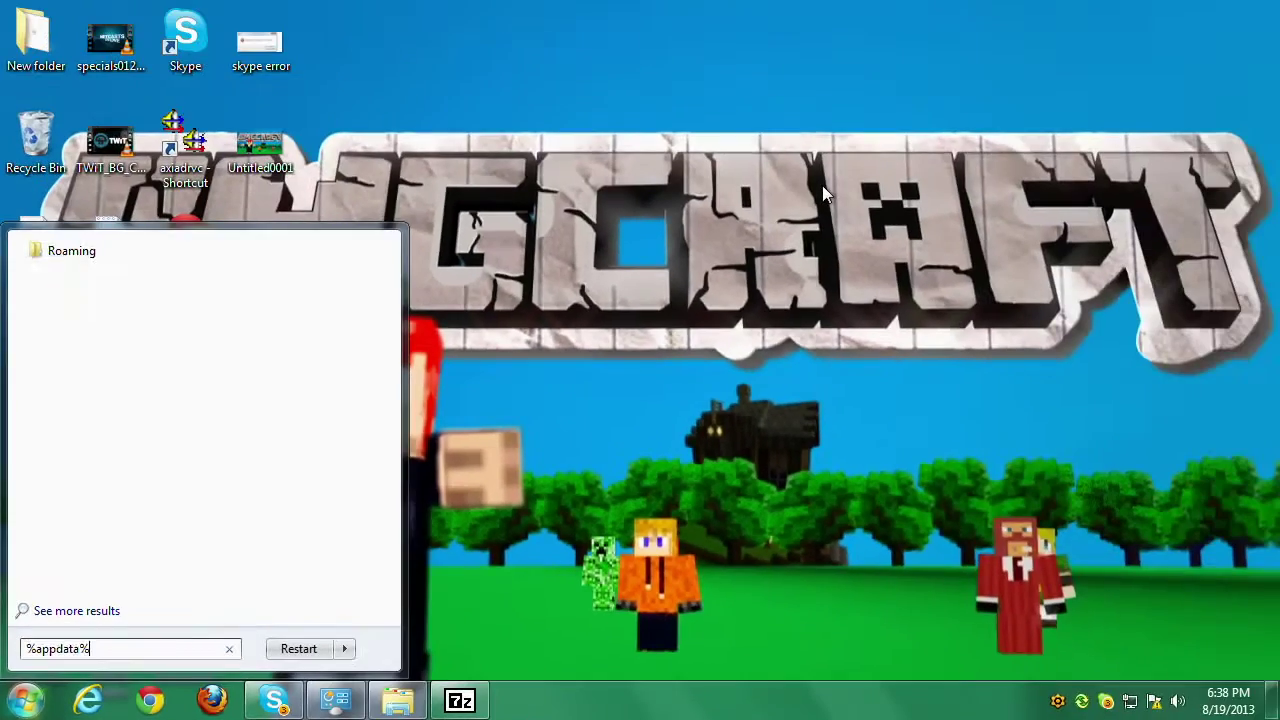
key("Return")
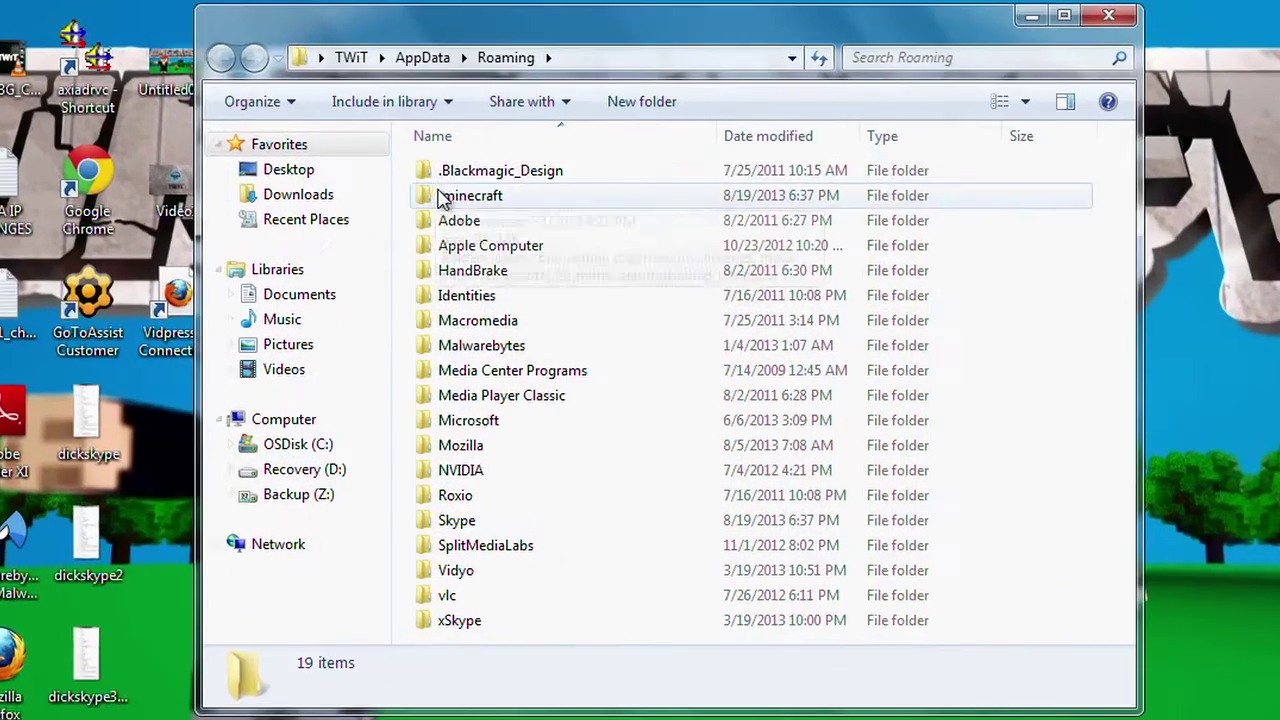
Open the .minecraft folder and then its versions folder.
double_click(503, 257)
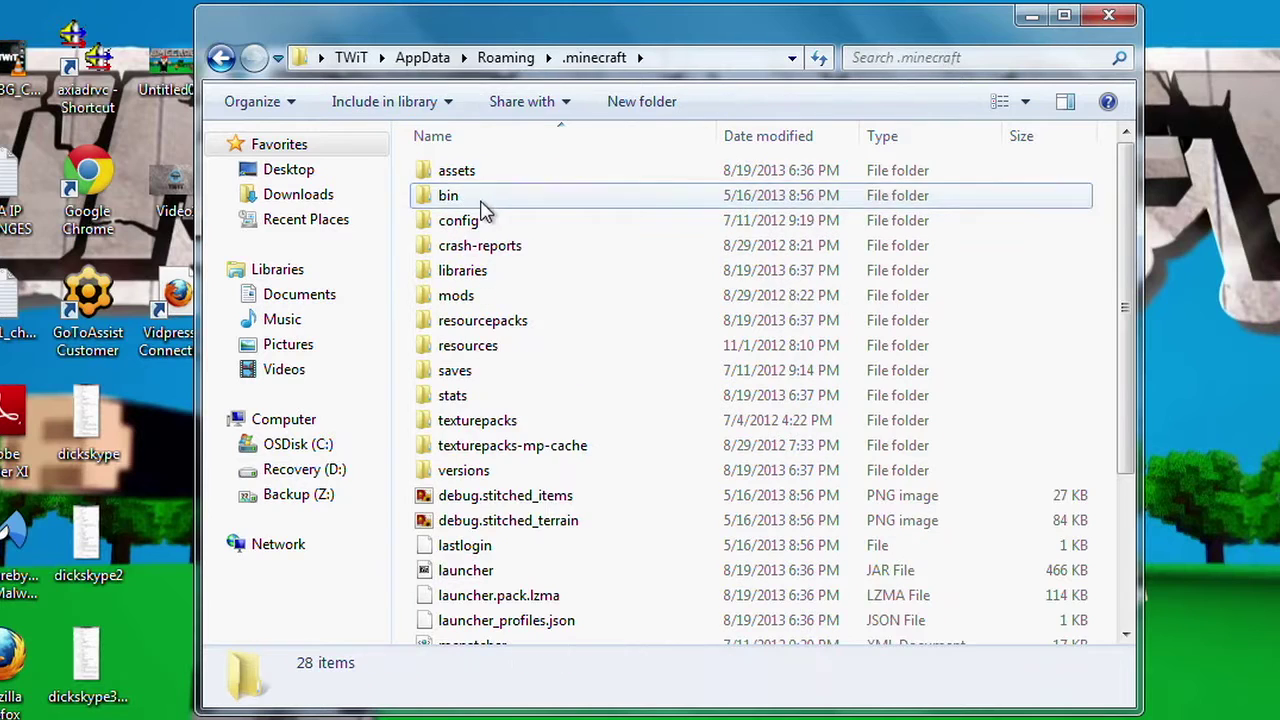
left_click(482, 204)
scroll(520, 210, "down", 3)
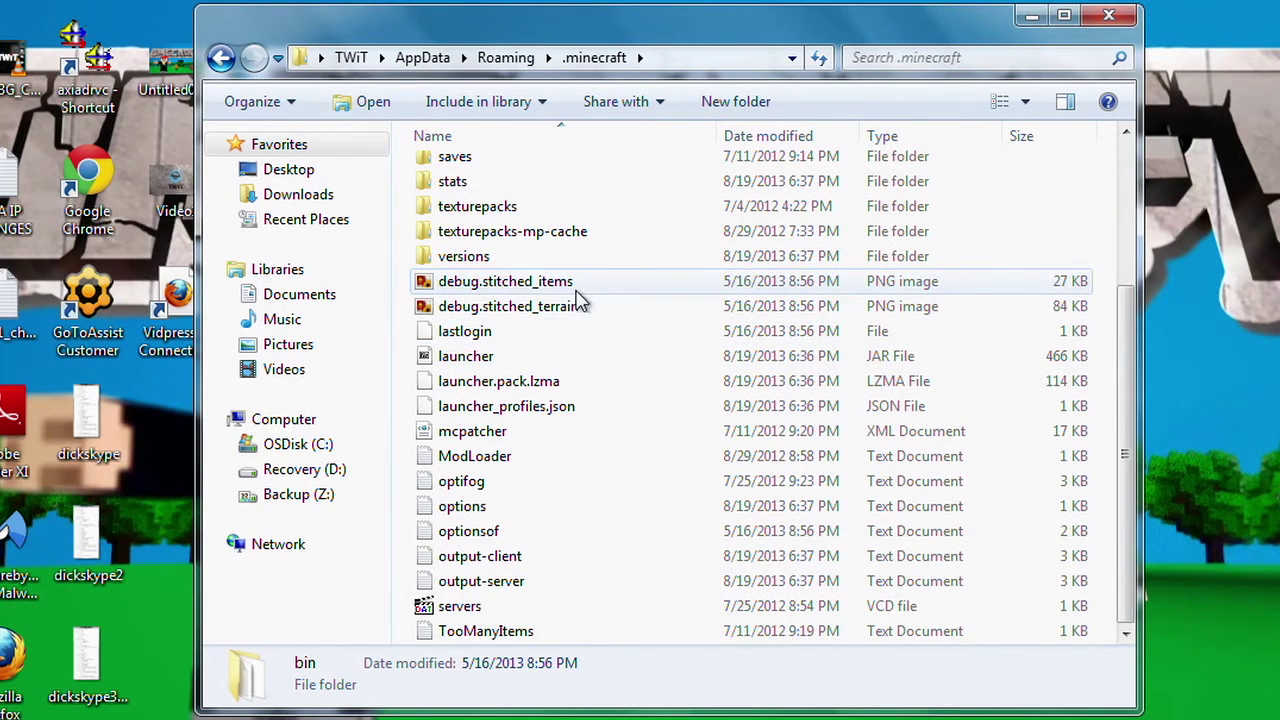
left_click(490, 258)
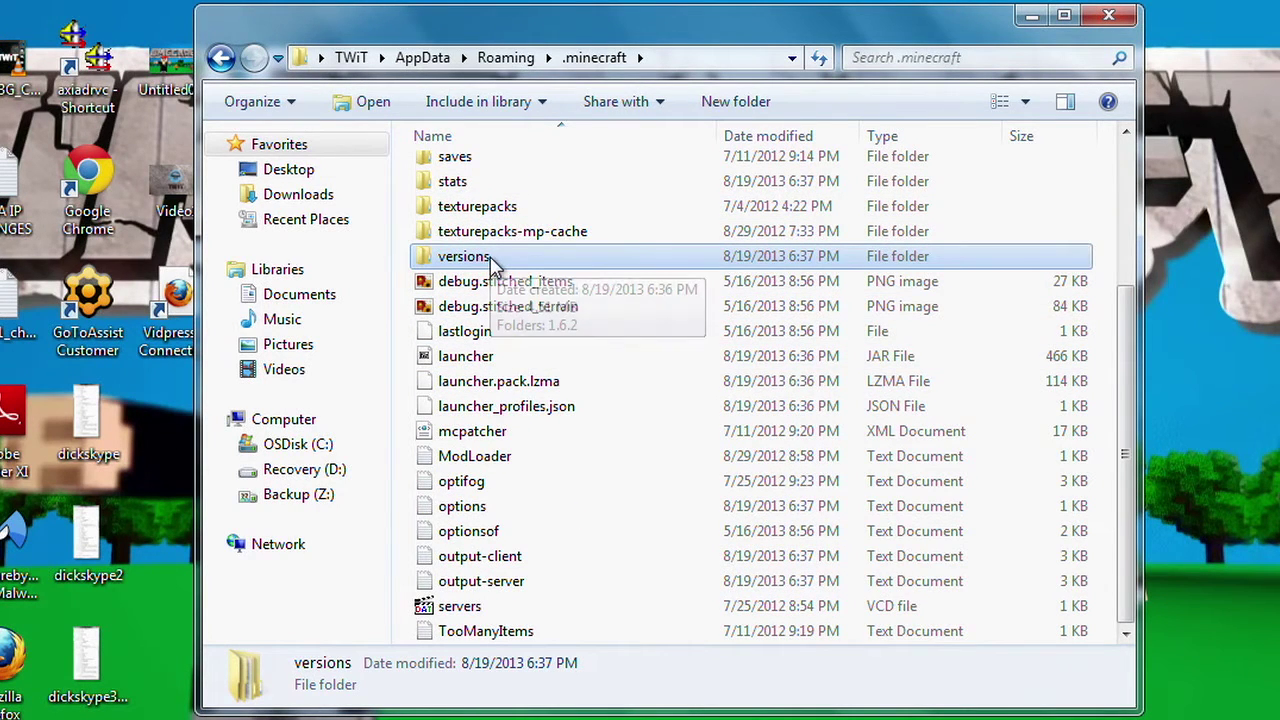
double_click(490, 262)
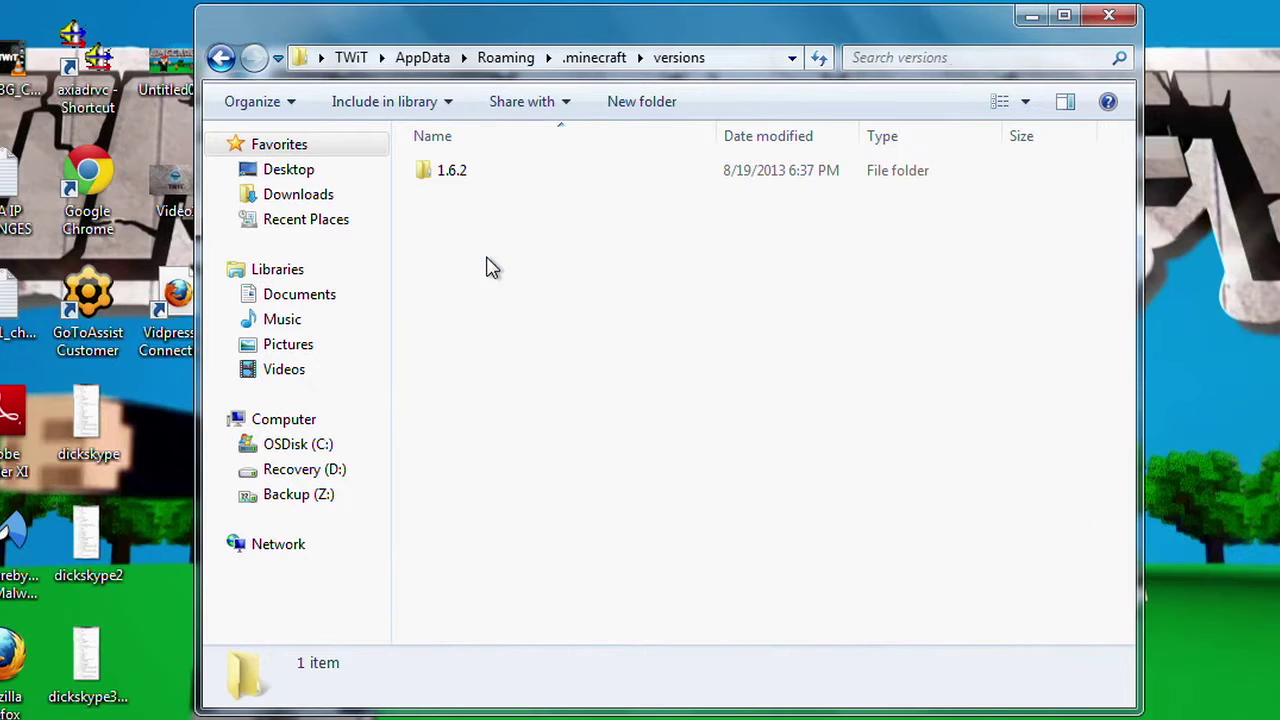
Copy the 1.6.2 folder and paste a duplicate into versions.
left_click(457, 184)
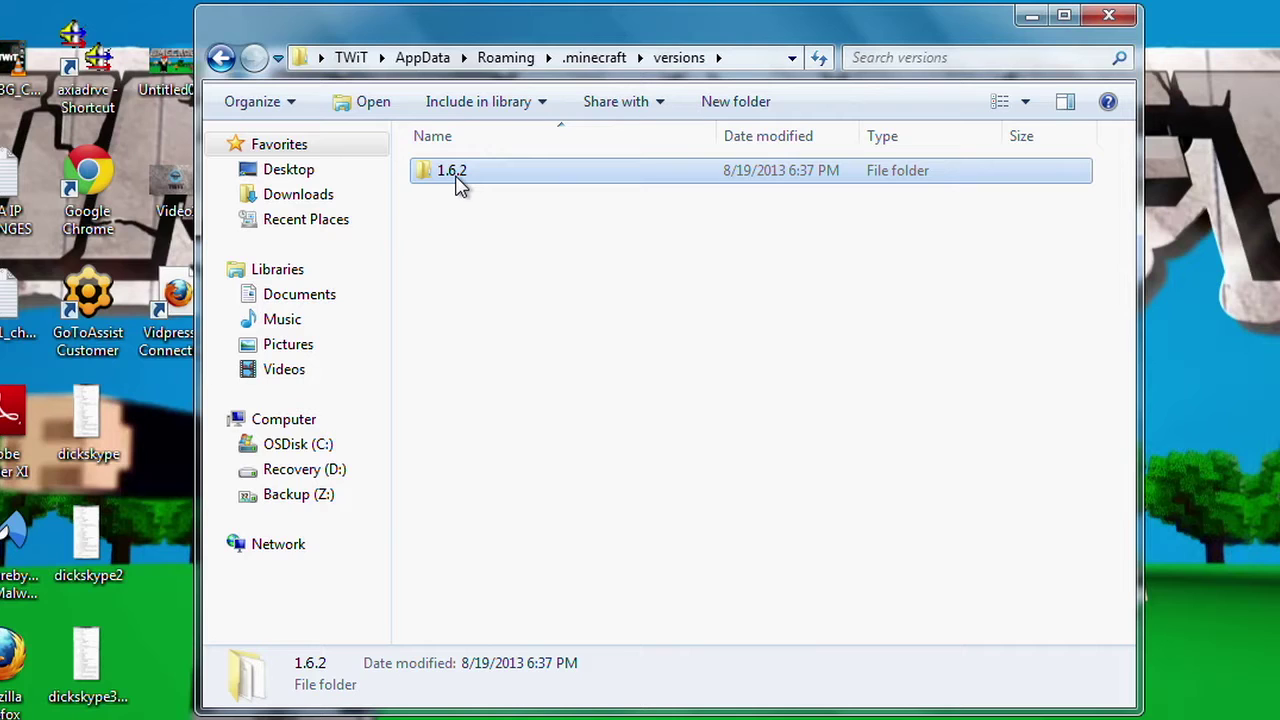
right_click(457, 186)
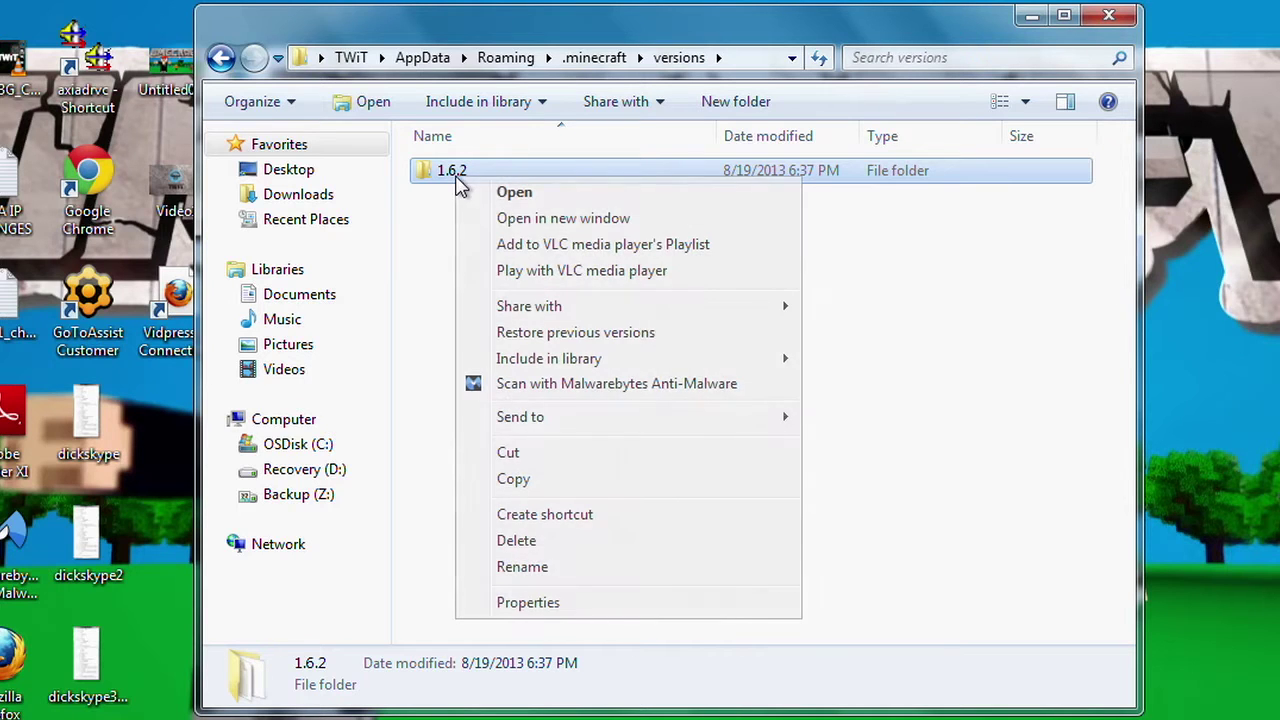
left_click(549, 483)
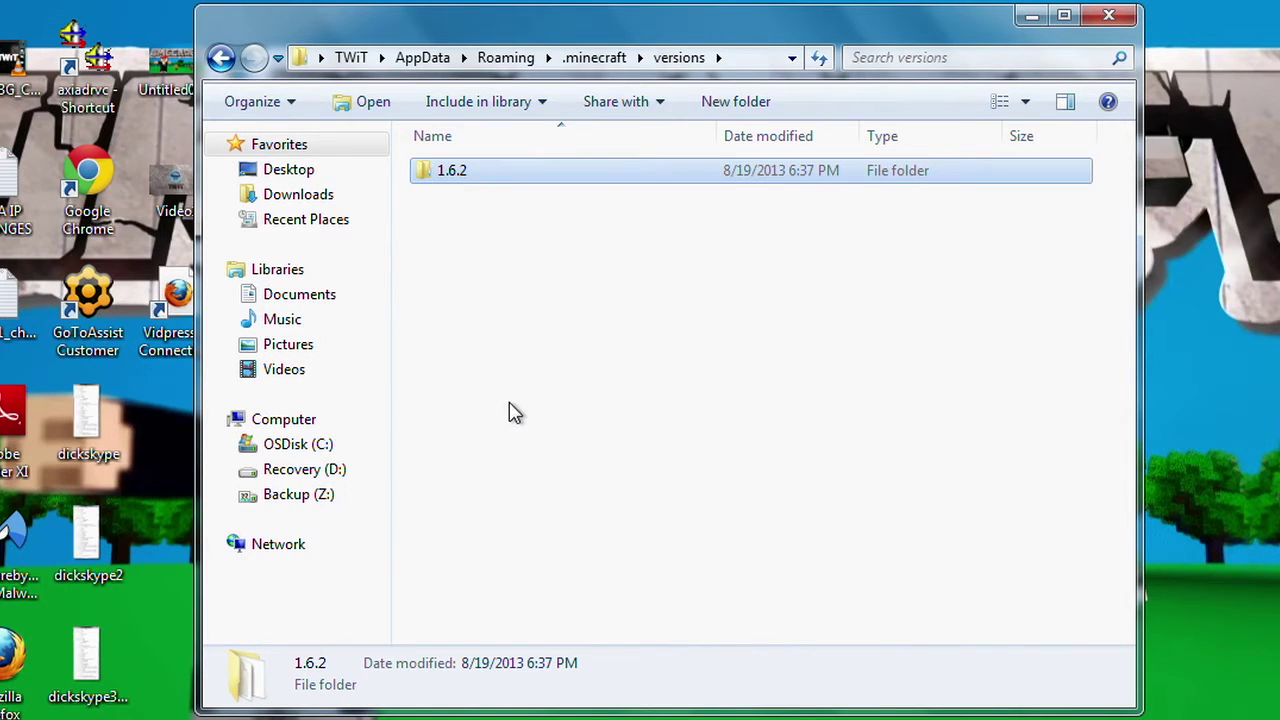
right_click(509, 402)
left_click(584, 576)
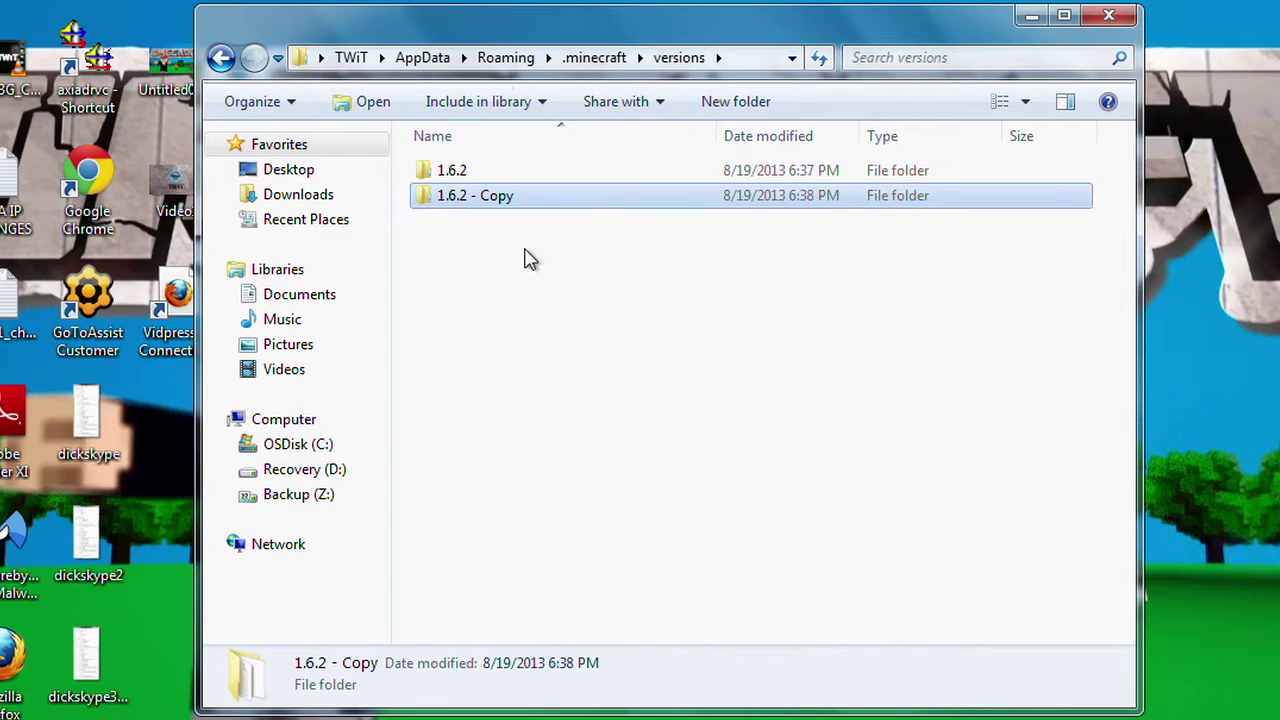
Rename the duplicate to '1.6.2 Modded' and open it.
left_click(490, 205)
left_click(481, 197)
key("shift+End")
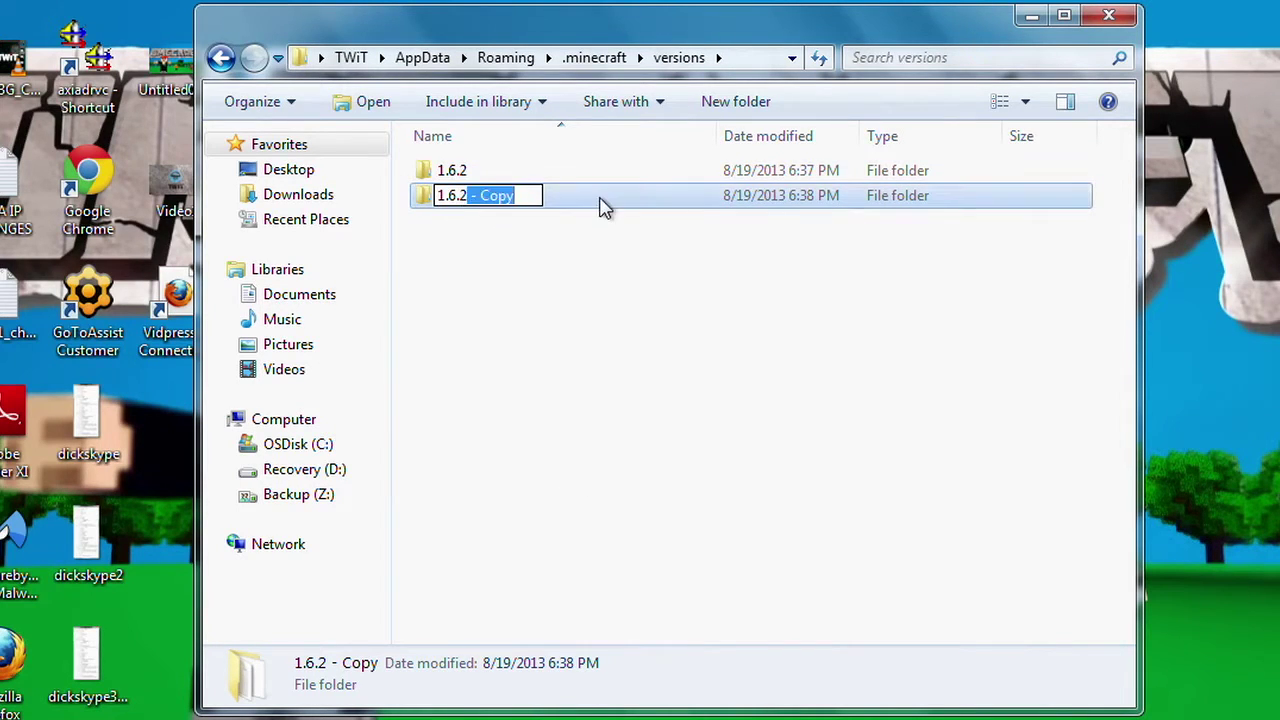
key("BackSpace")
type("mno")
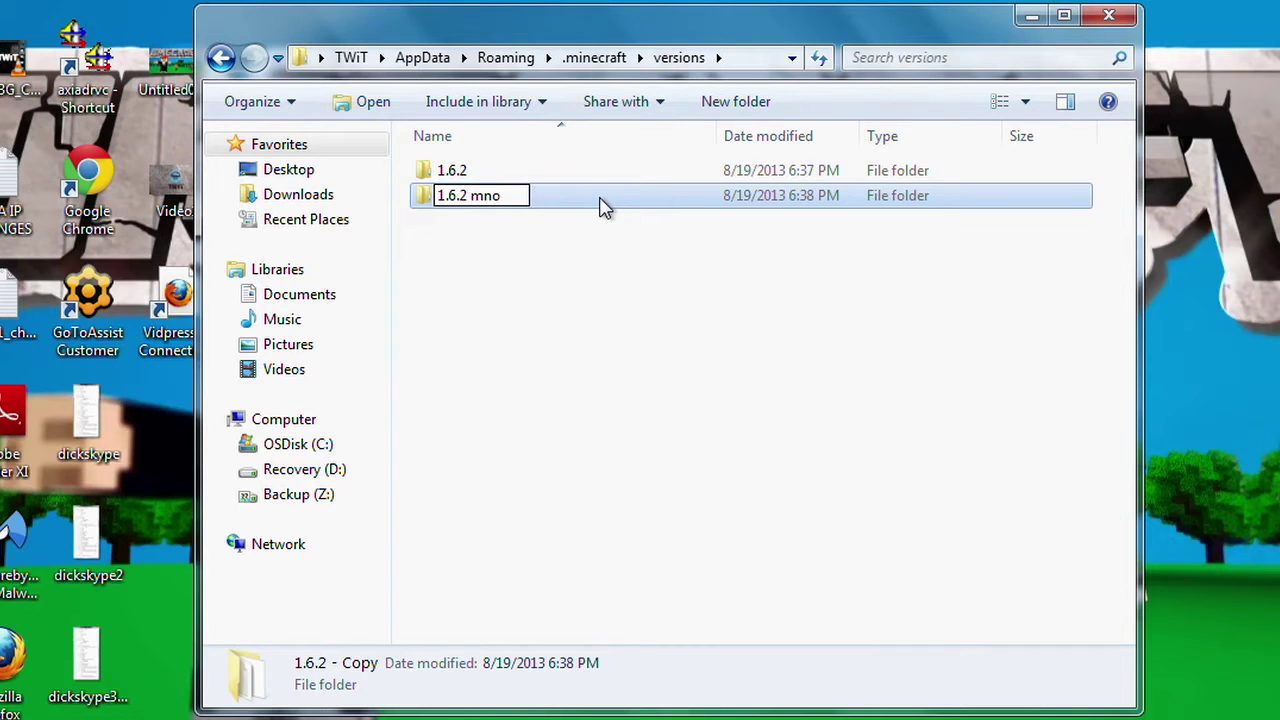
key("BackSpace")
key("BackSpace")
key("BackSpace")
type("Modded")
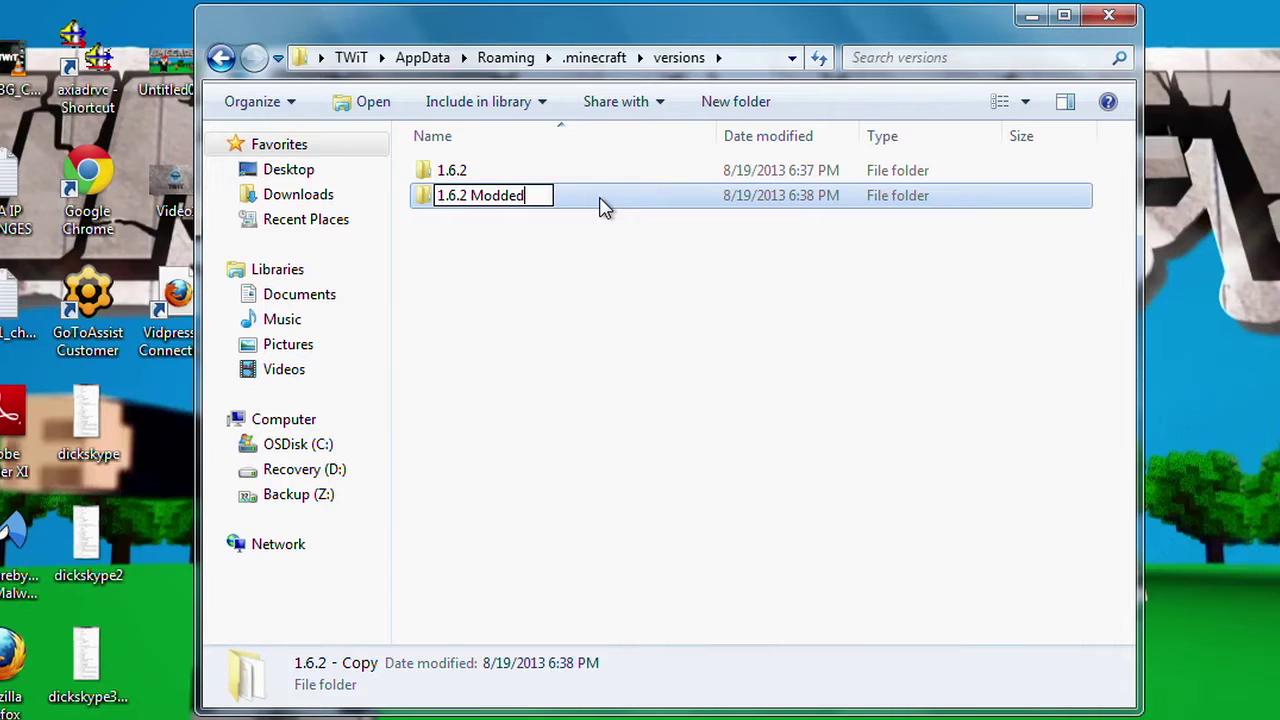
key("ctrl+a")
key("ctrl+c")
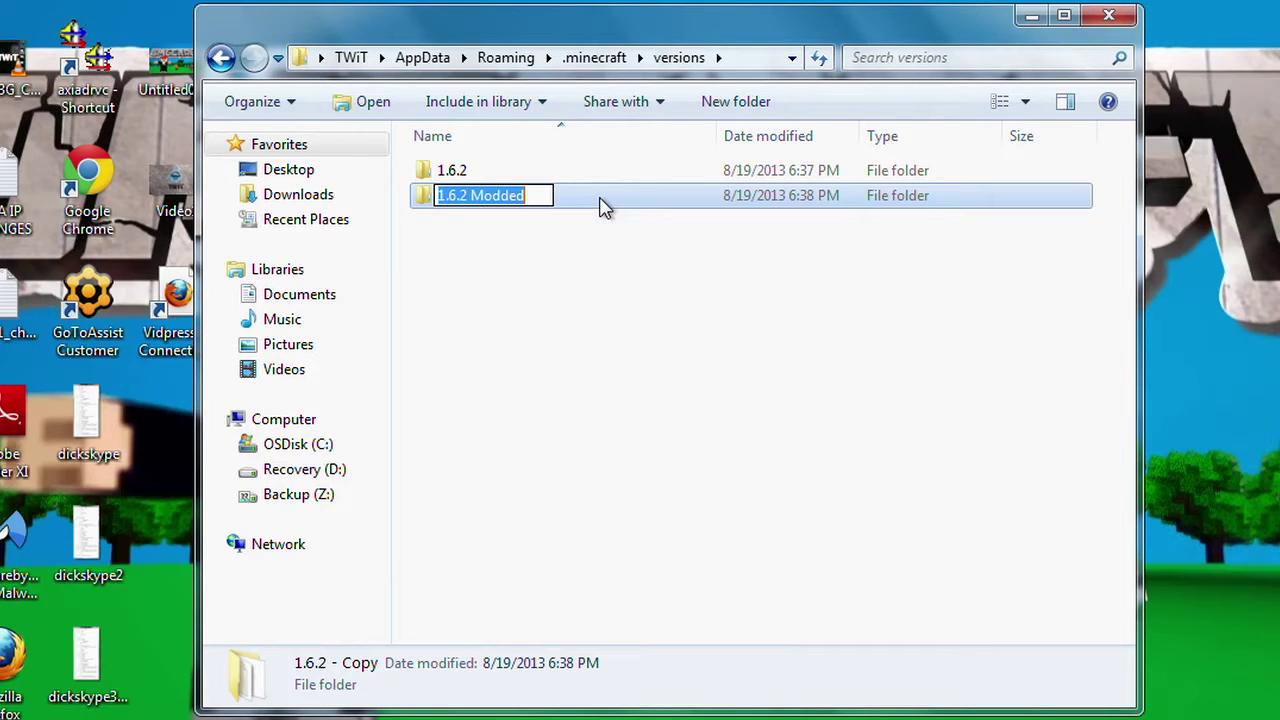
key("Return")
double_click(430, 205)
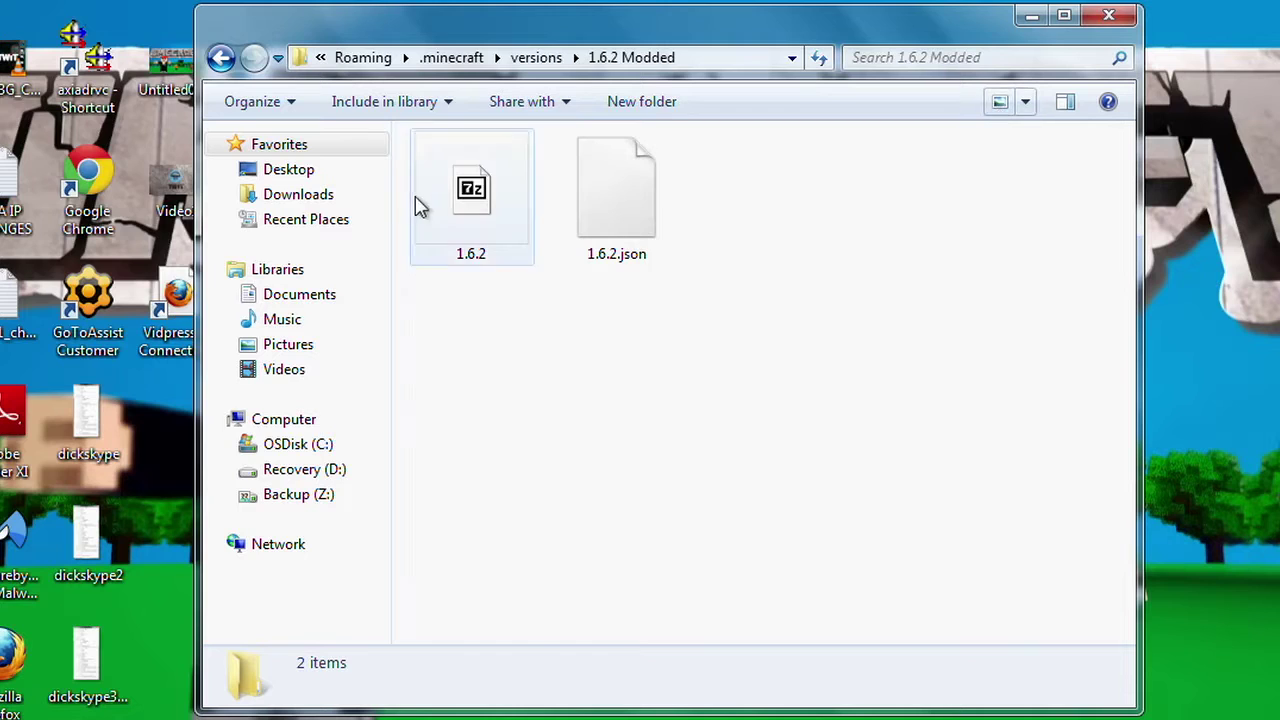
Rename the 1.6.2 jar file to '1.6.2 Modded'.
left_click(505, 212)
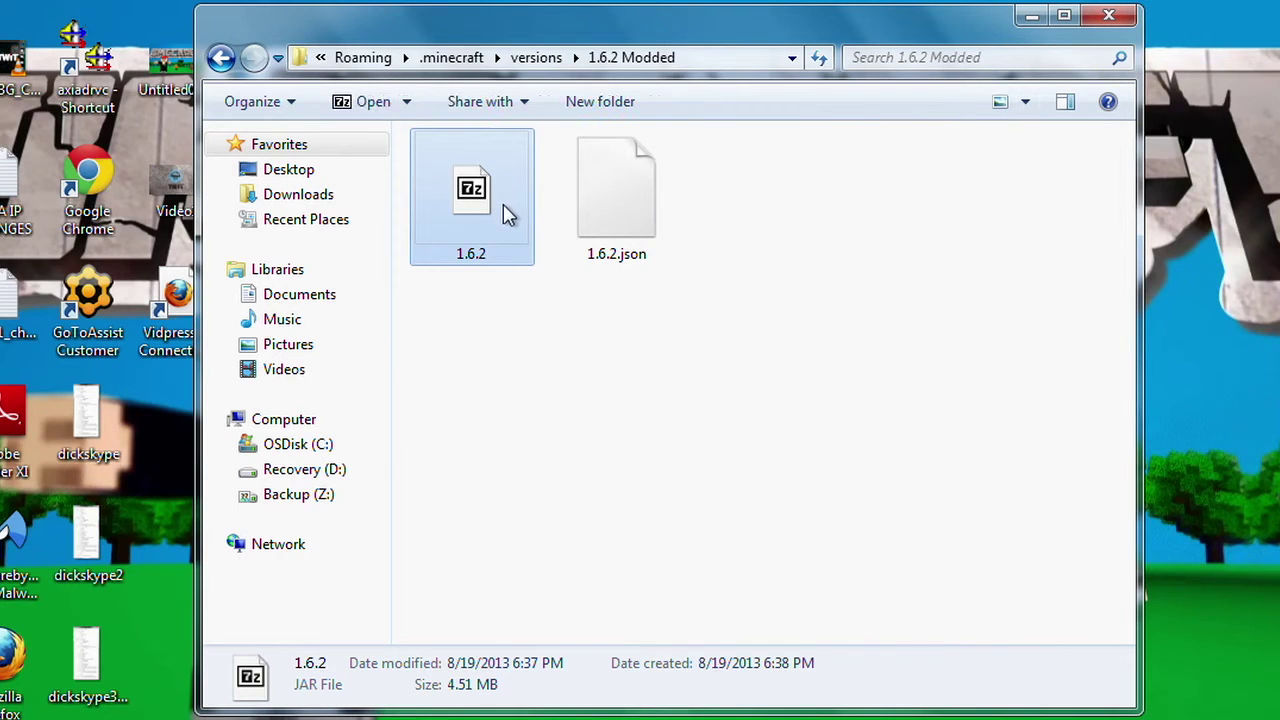
left_click(478, 255)
key("ctrl+v")
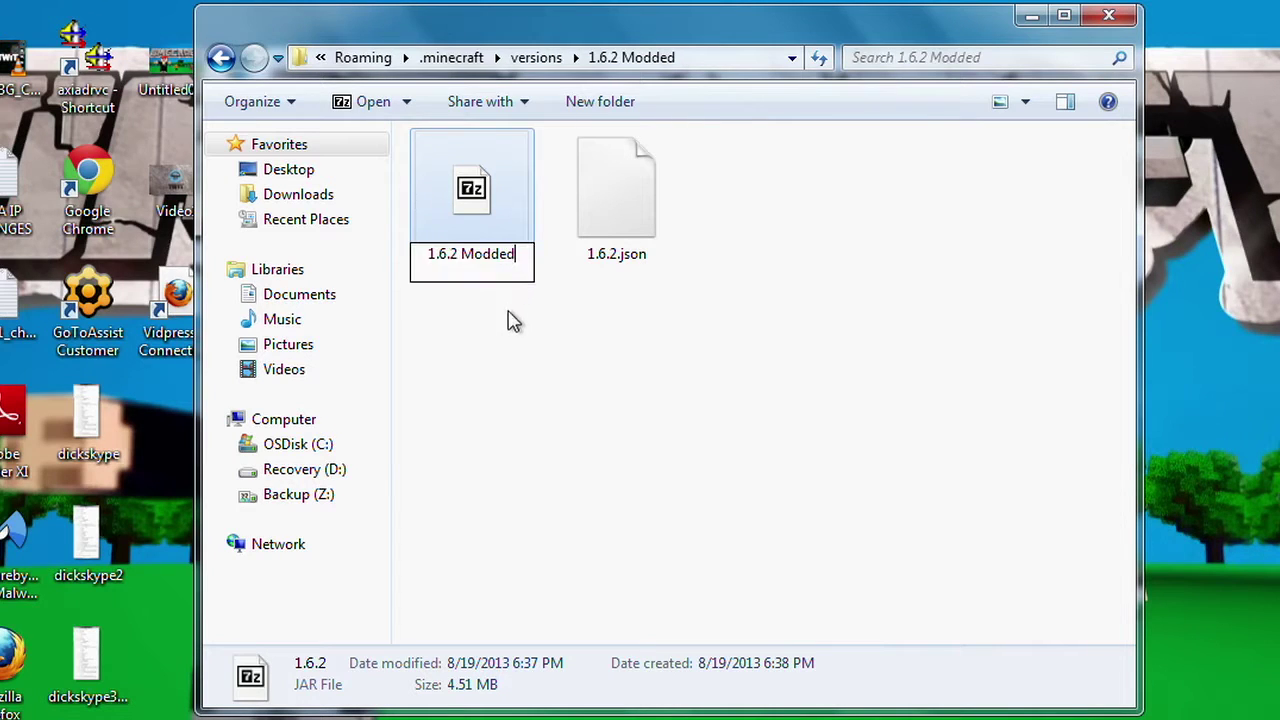
left_click(509, 320)
Rename 1.6.2.json to '1.6.2 Modded.json' and open it in a text editor.
left_click(630, 265)
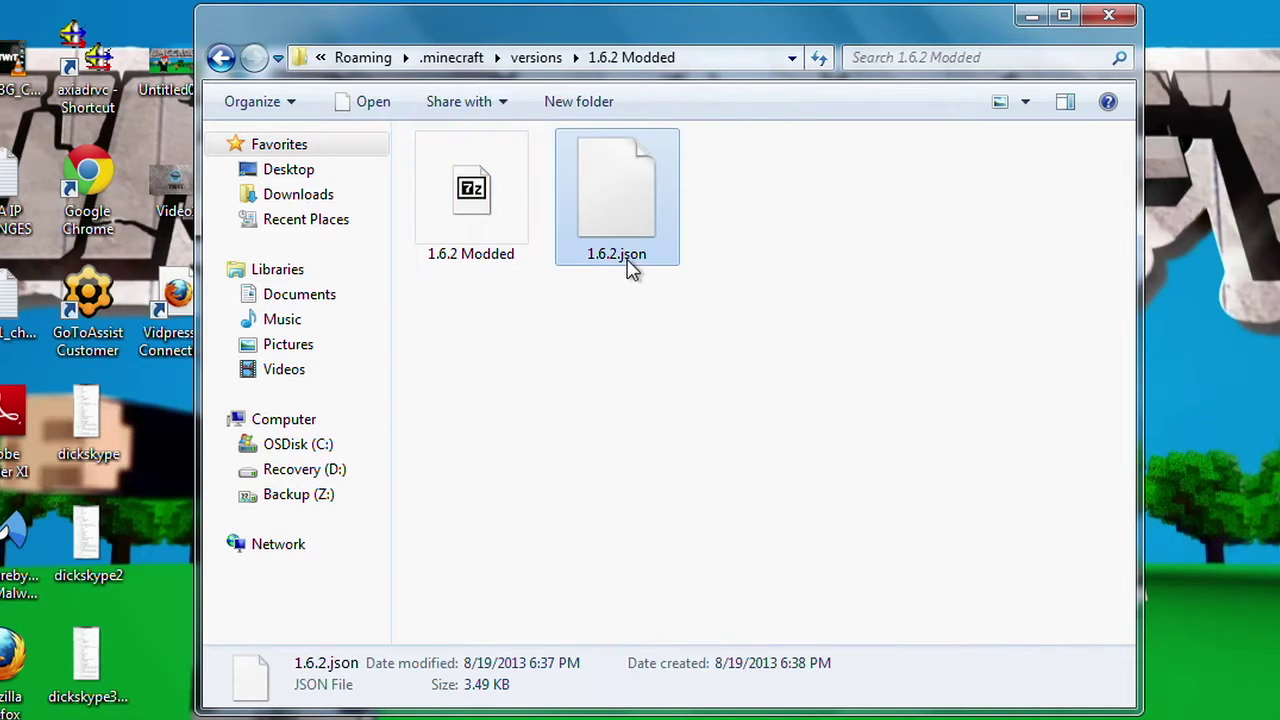
left_click(630, 262)
key("ctrl+v")
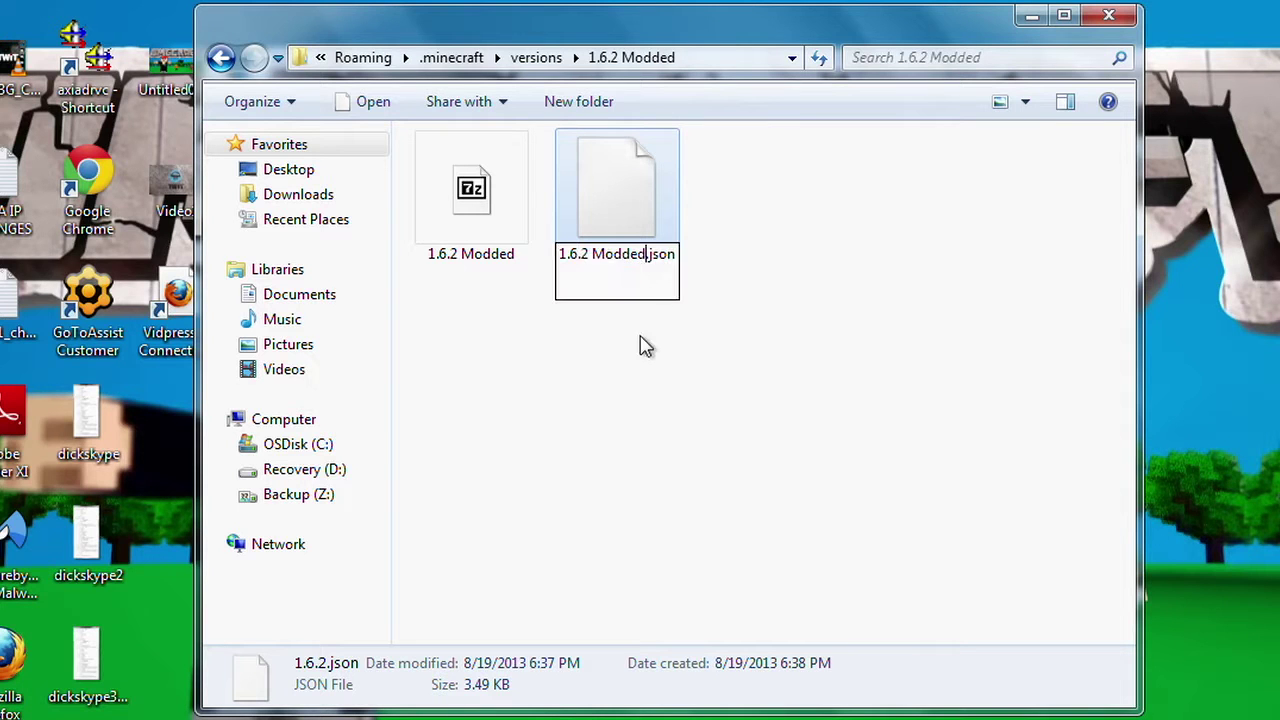
left_click(634, 344)
left_click(623, 257)
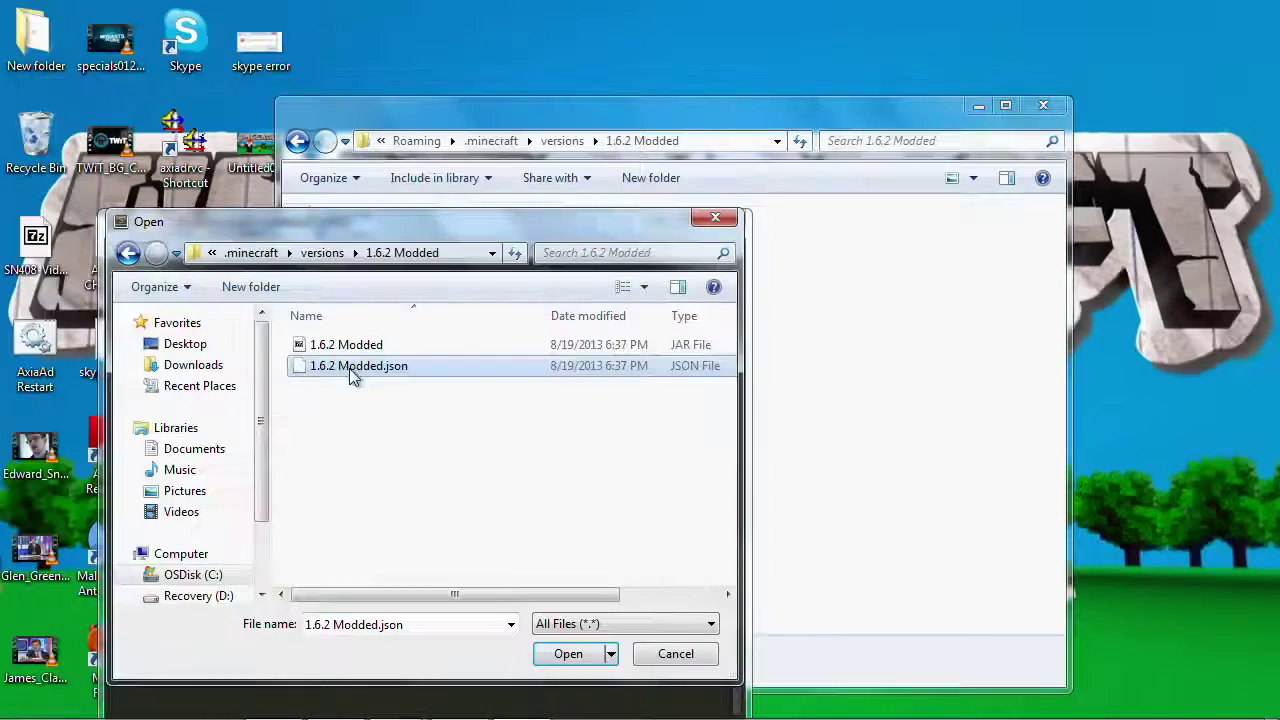
left_click(564, 656)
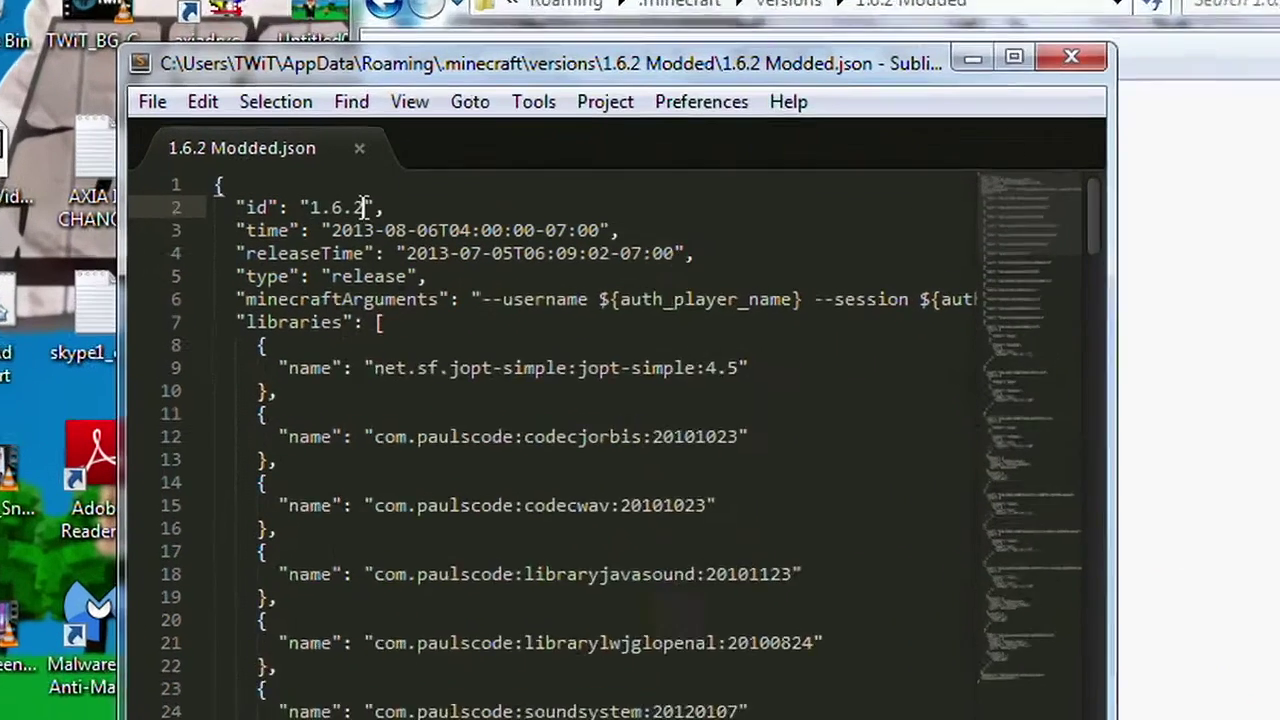
Replace the id 1.6.2 on line 2 with '1.6.2 Modded', save, and close Sublime Text.
left_click_drag(287, 277, 249, 273)
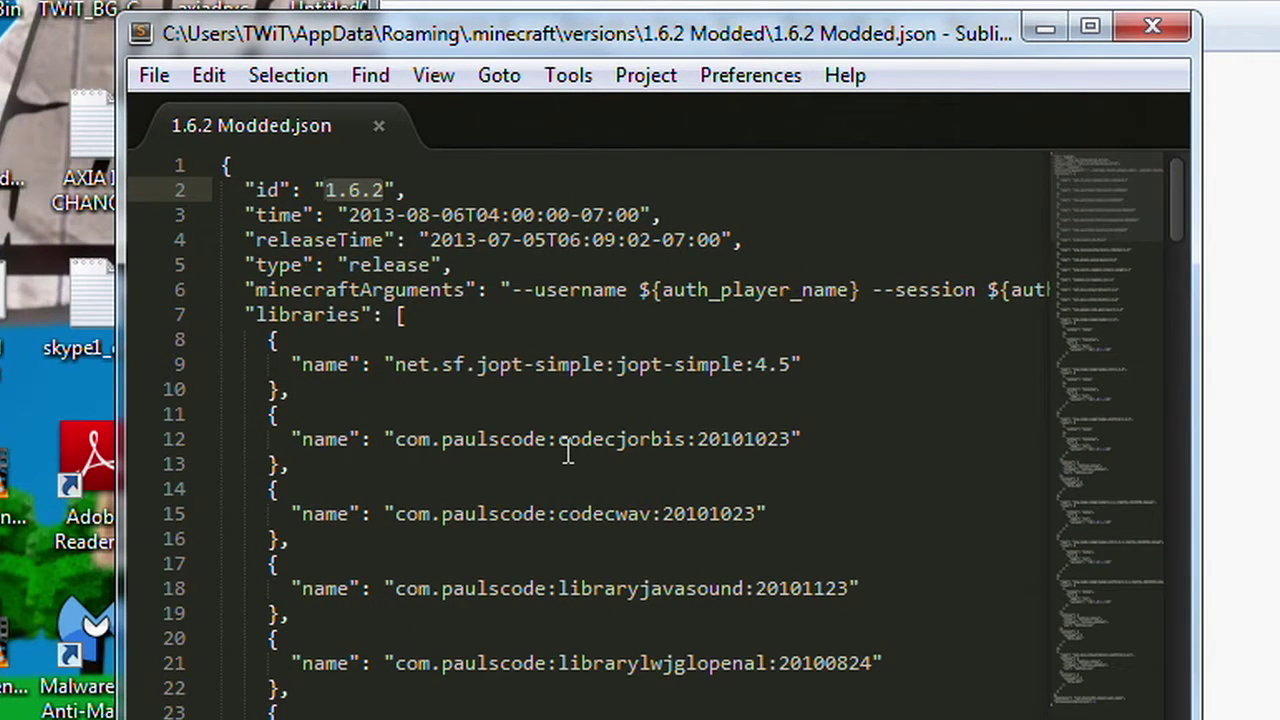
key("ctrl+v")
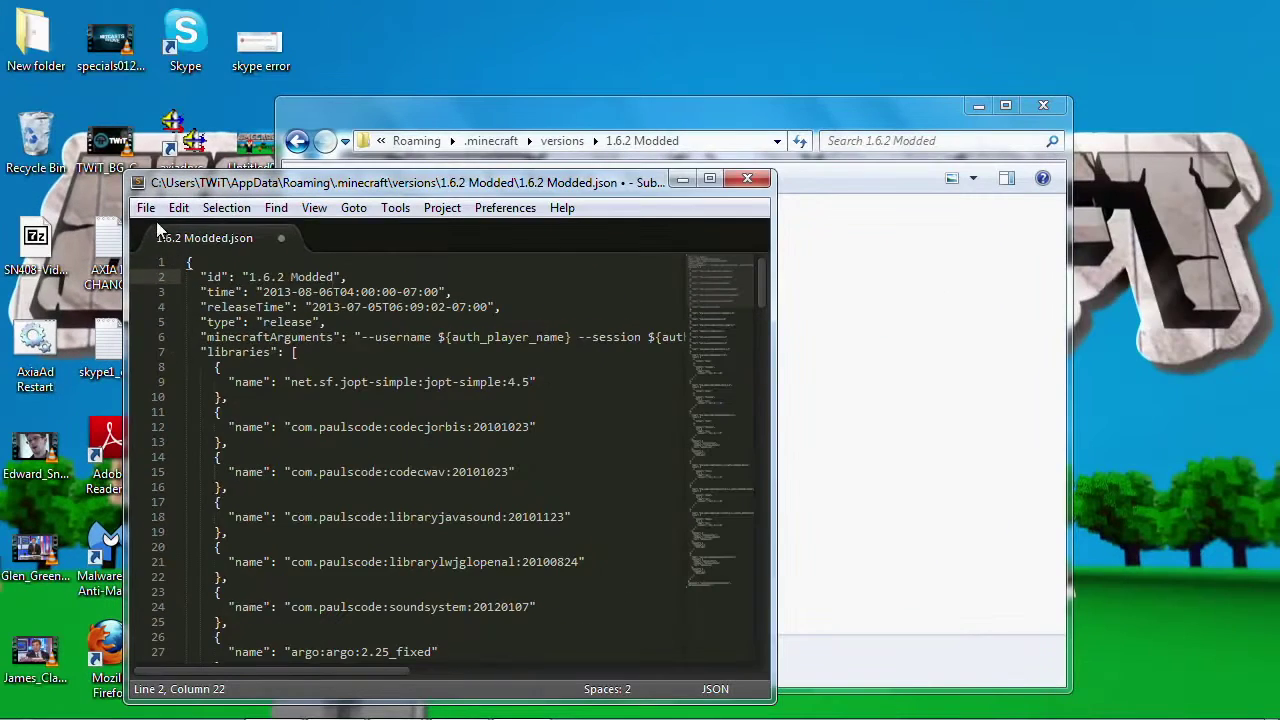
left_click(154, 75)
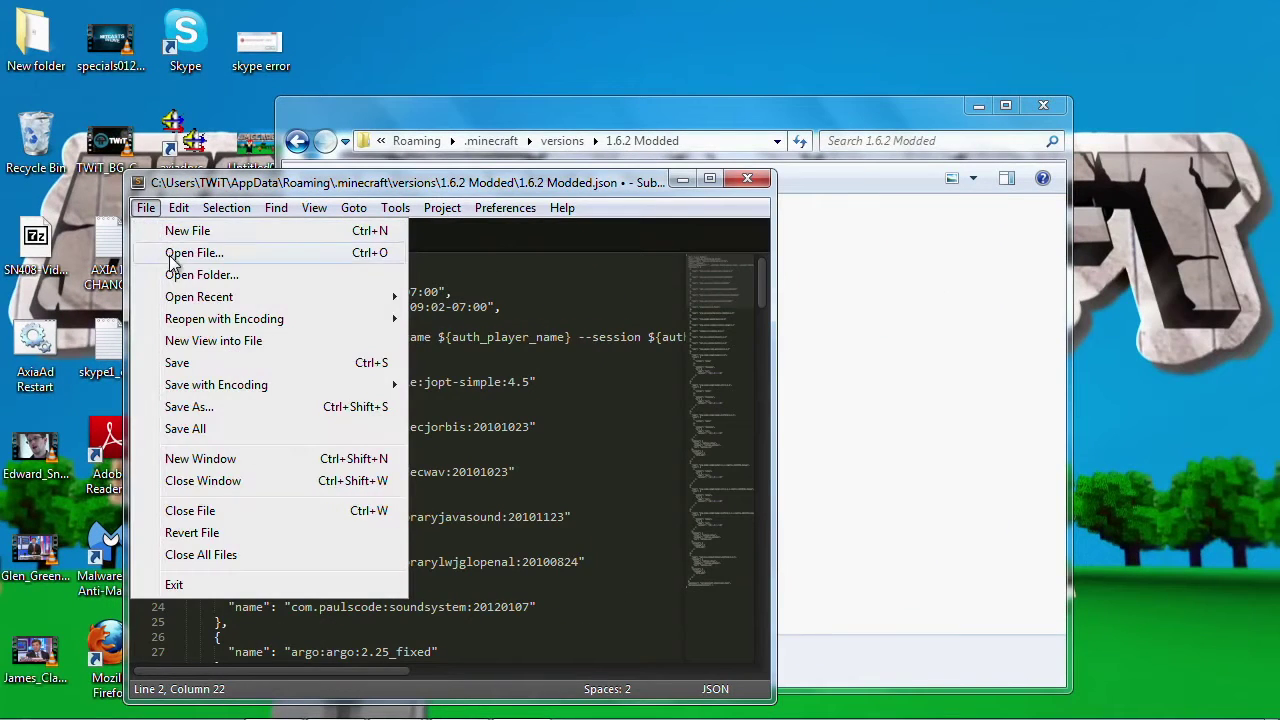
left_click(180, 363)
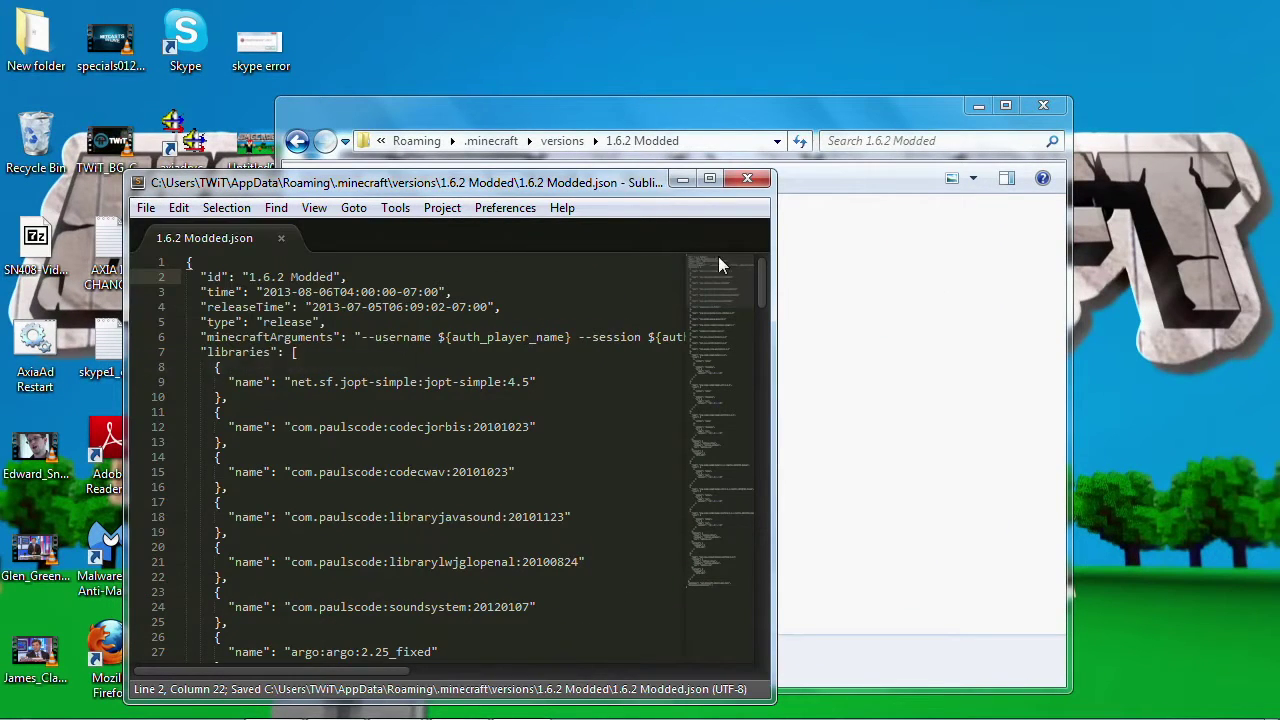
left_click(766, 186)
right_click(528, 284)
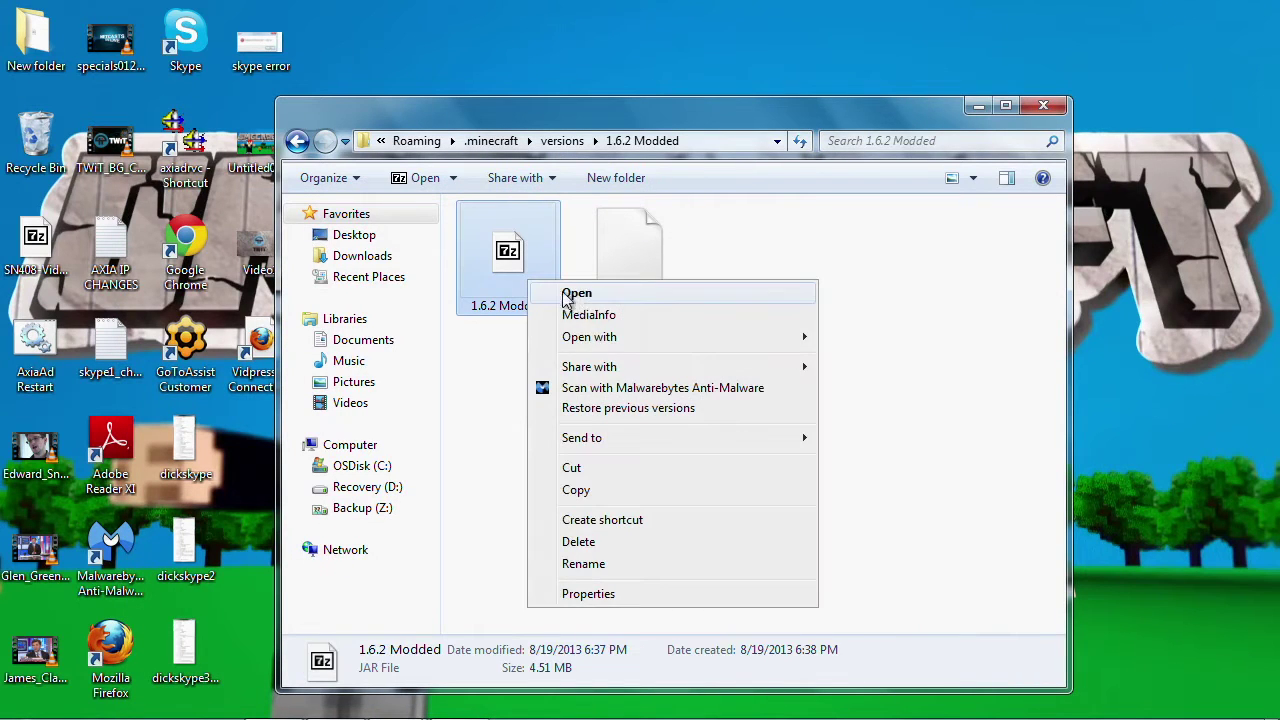
Open 1.6.2 Modded.jar with 7-Zip File Manager, then switch to the Death Chest.zip window.
mouse_move(606, 343)
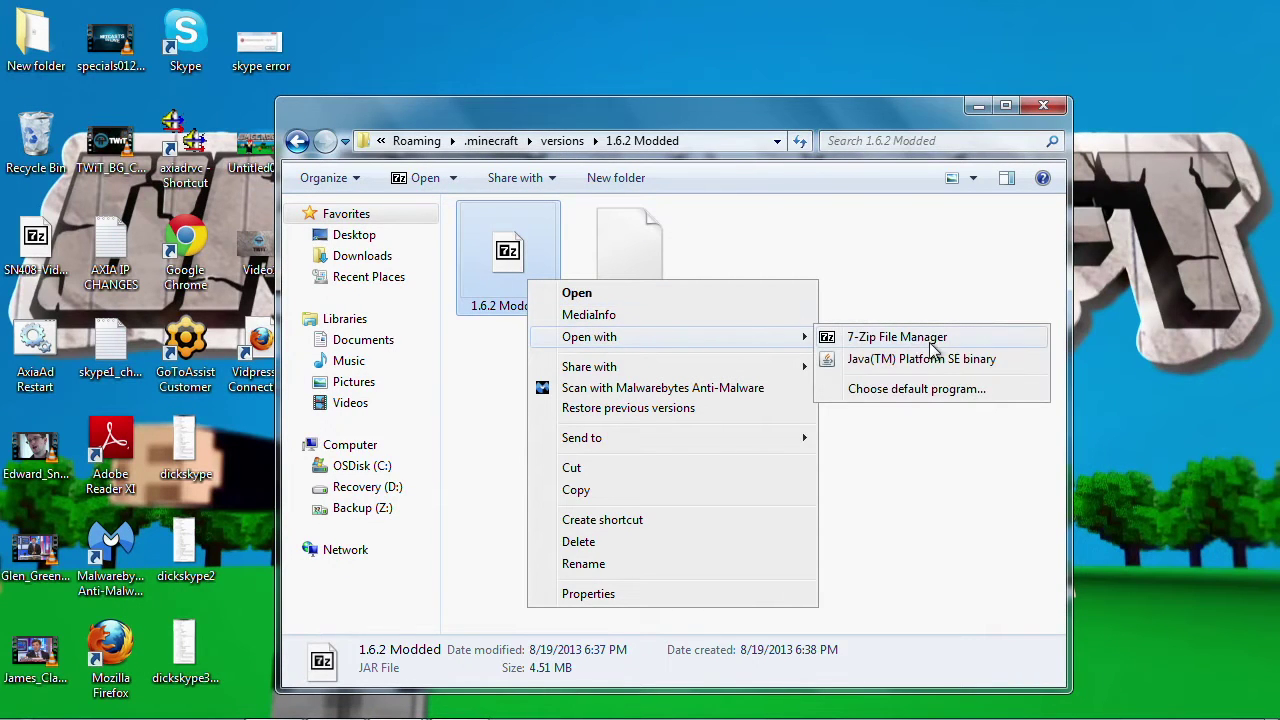
left_click(895, 337)
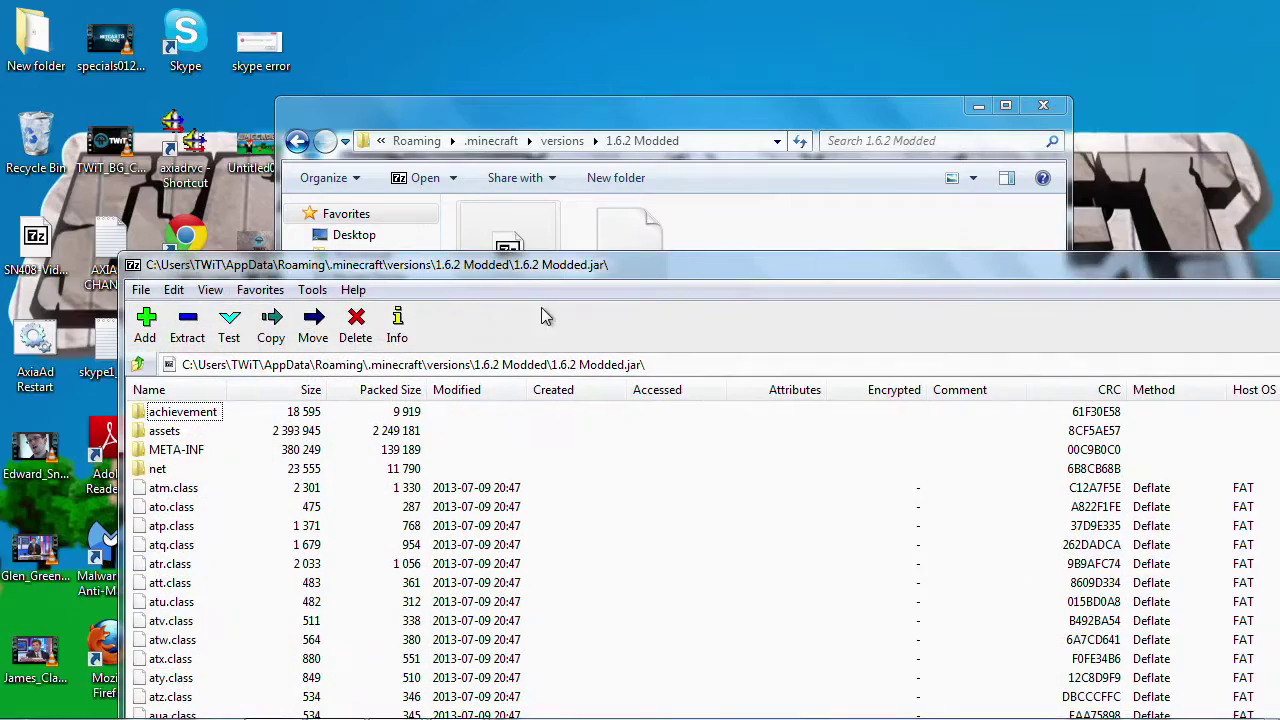
left_click_drag(560, 282, 456, 50)
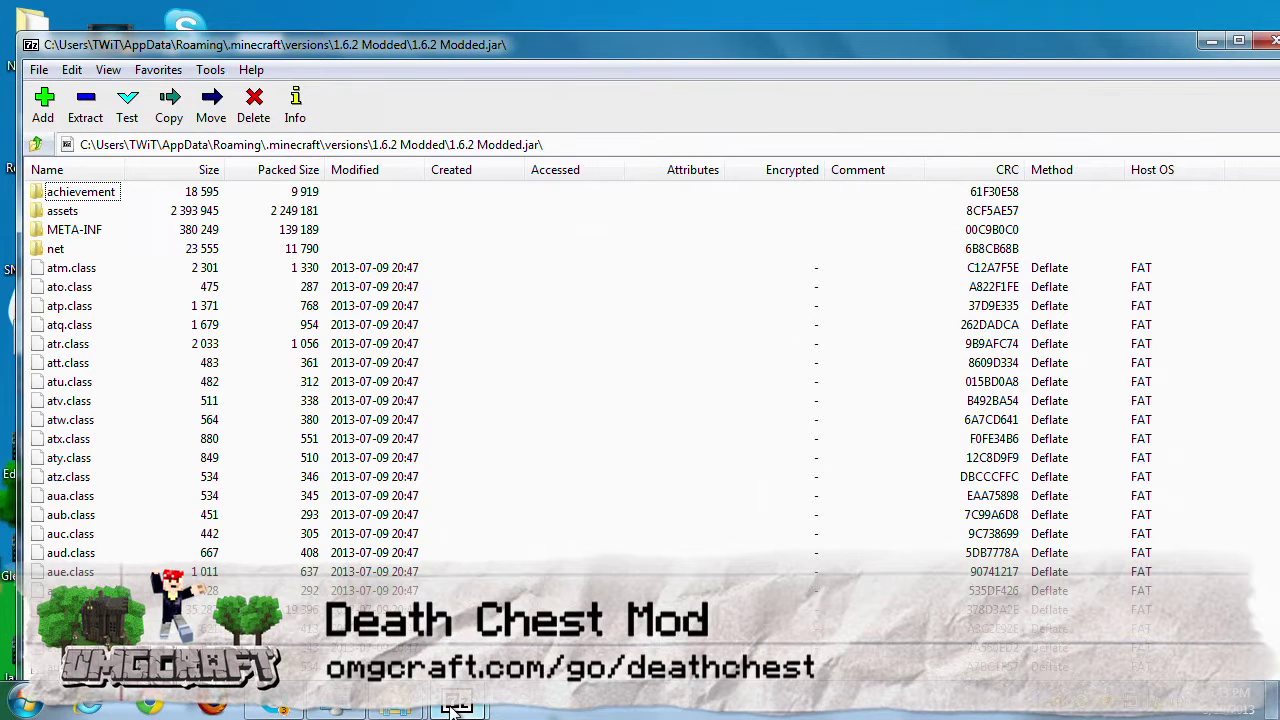
mouse_move(452, 708)
left_click(350, 540)
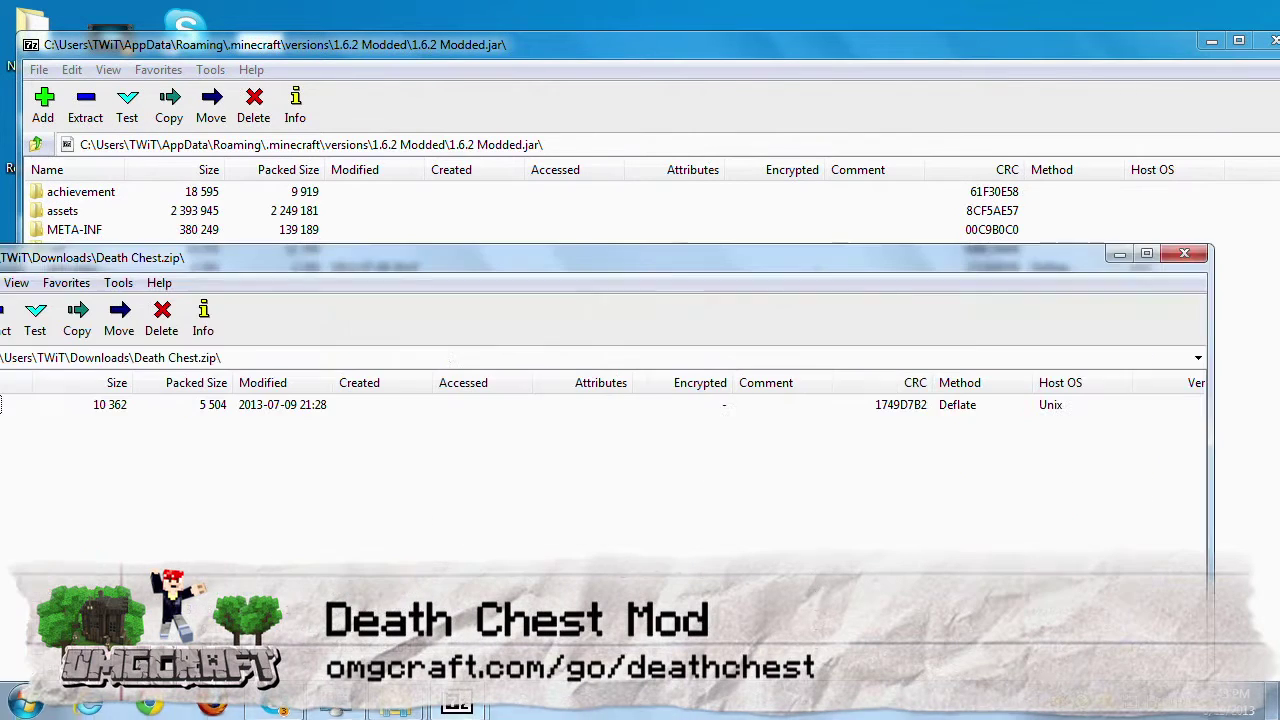
Drag uc.class from Death Chest.zip into the 1.6.2 Modded.jar list and confirm the copy.
left_click_drag(140, 250, 661, 178)
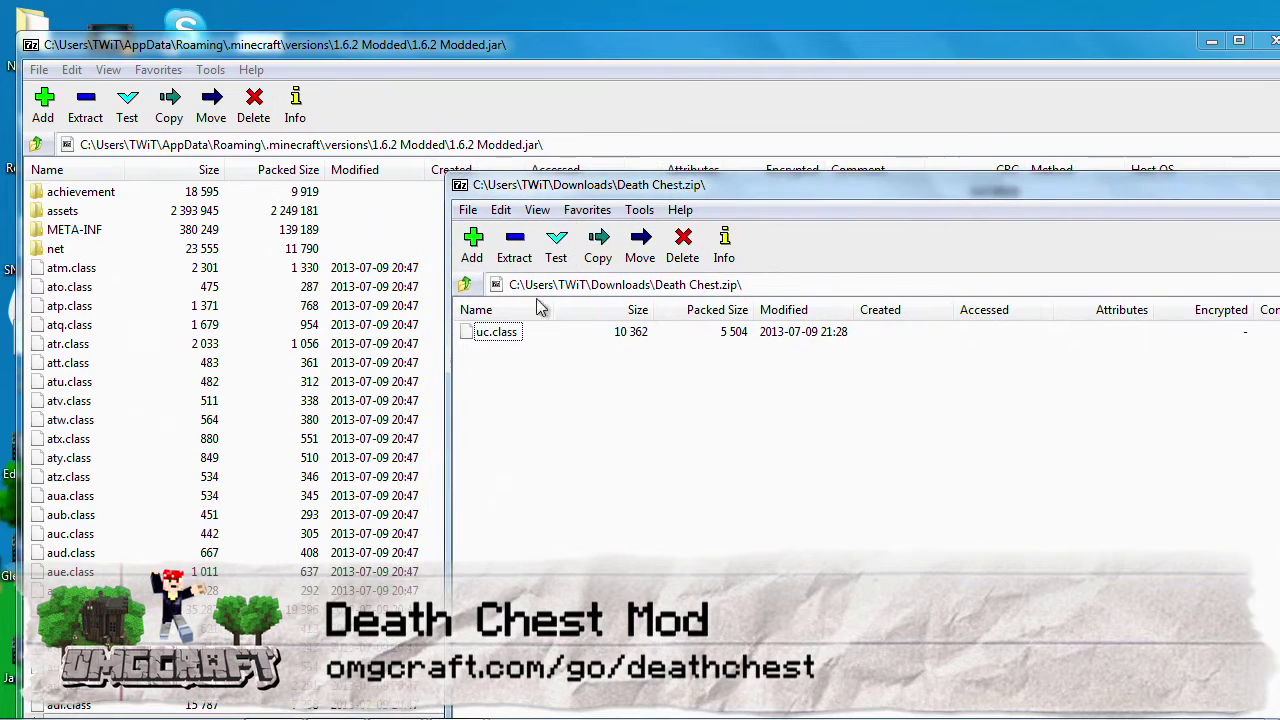
left_click_drag(461, 333, 246, 380)
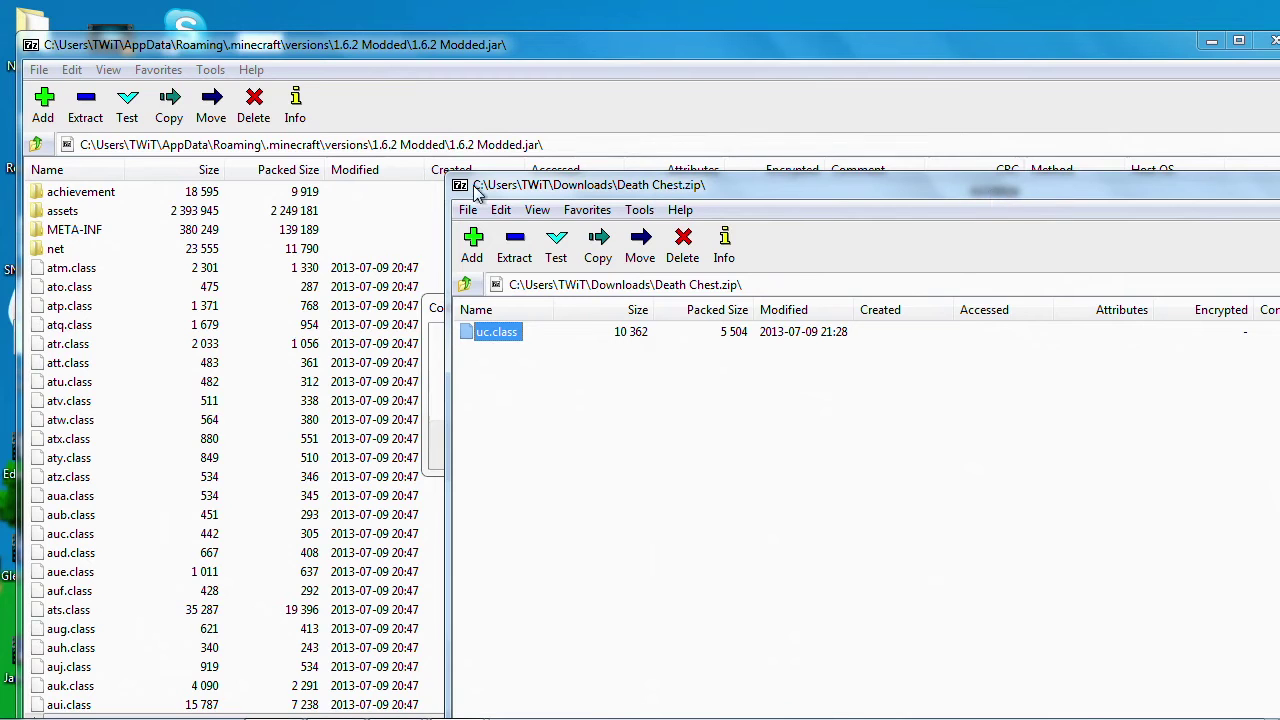
left_click(434, 322)
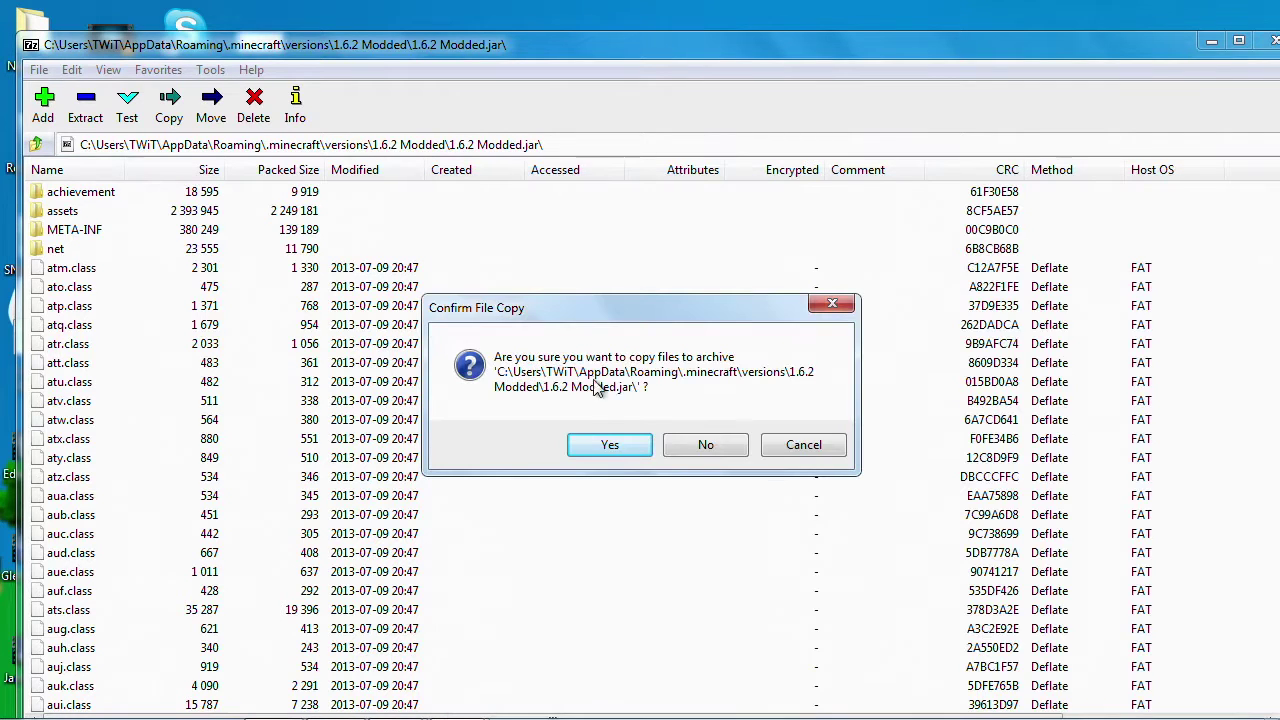
left_click(617, 446)
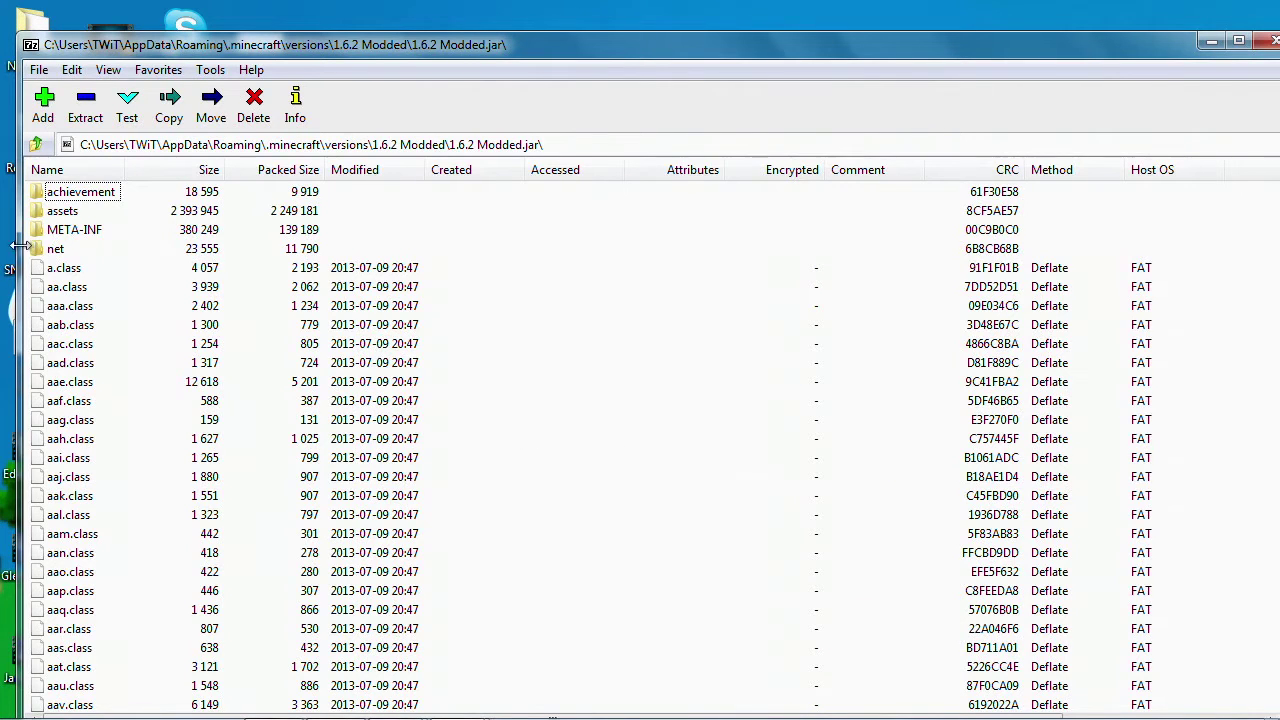
left_click(53, 230)
right_click(53, 232)
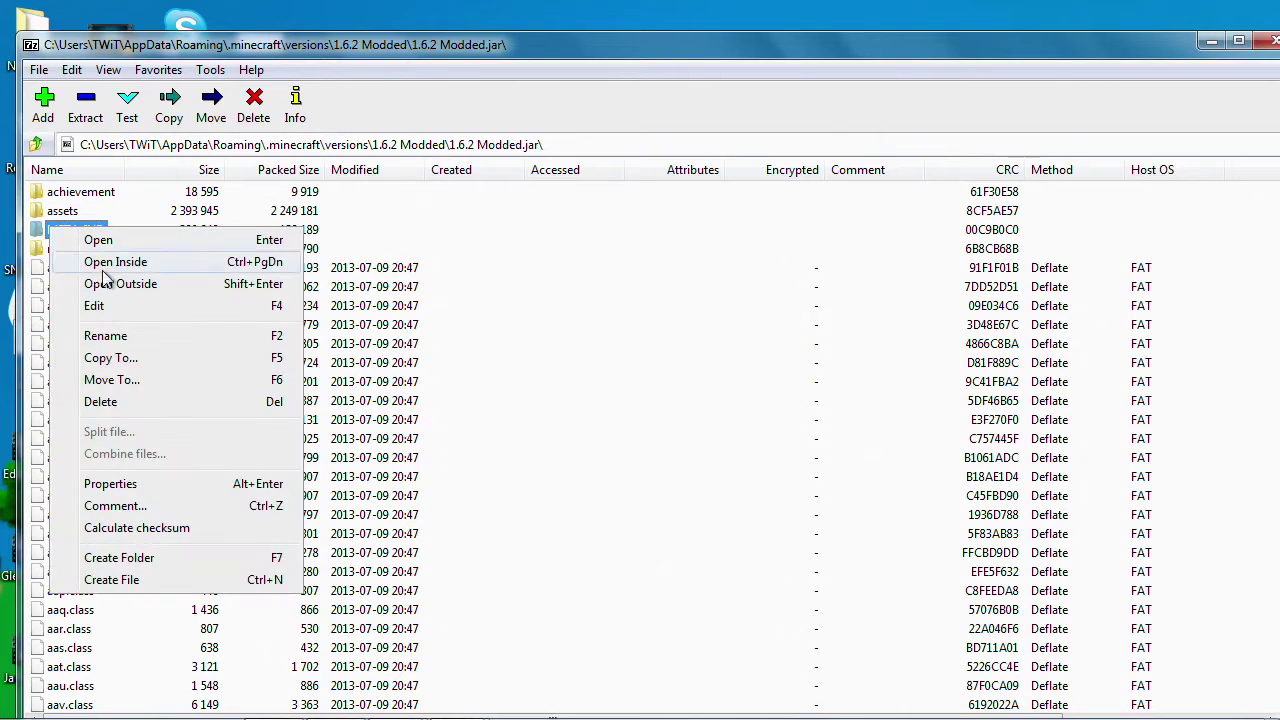
Delete the META-INF folder from 1.6.2 Modded.jar with OK, then close the archive window.
left_click(101, 404)
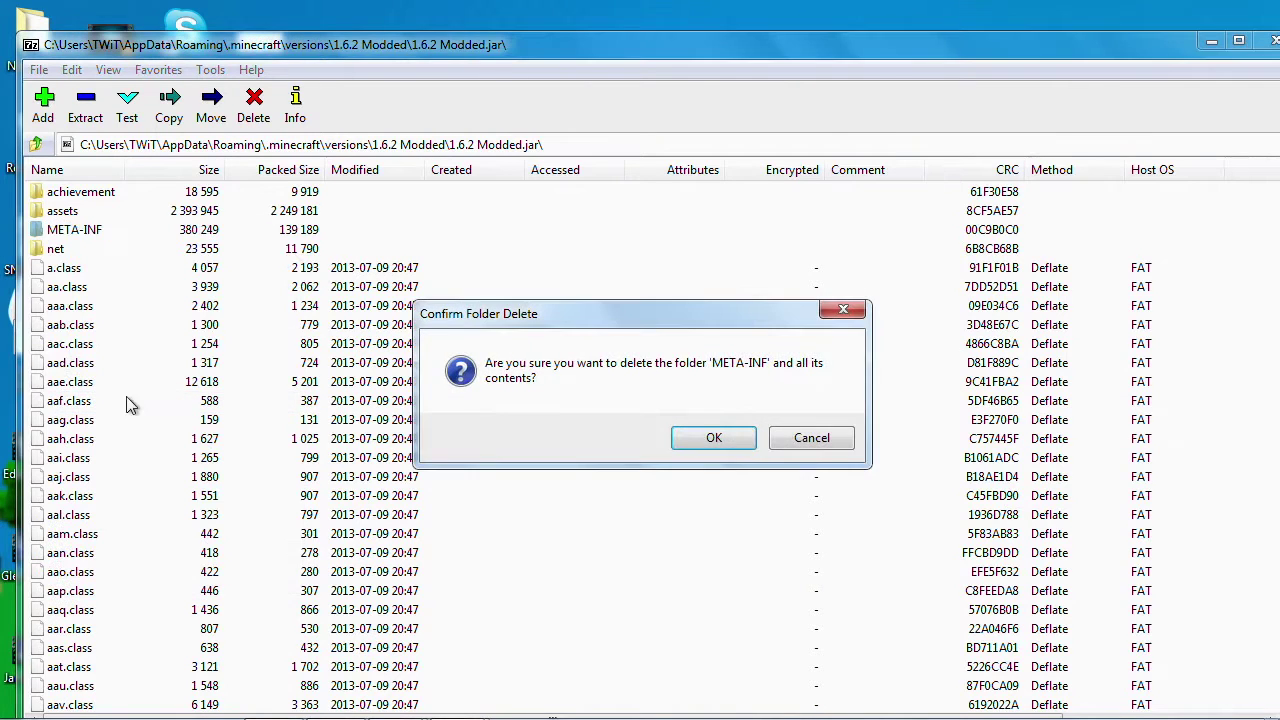
left_click(714, 437)
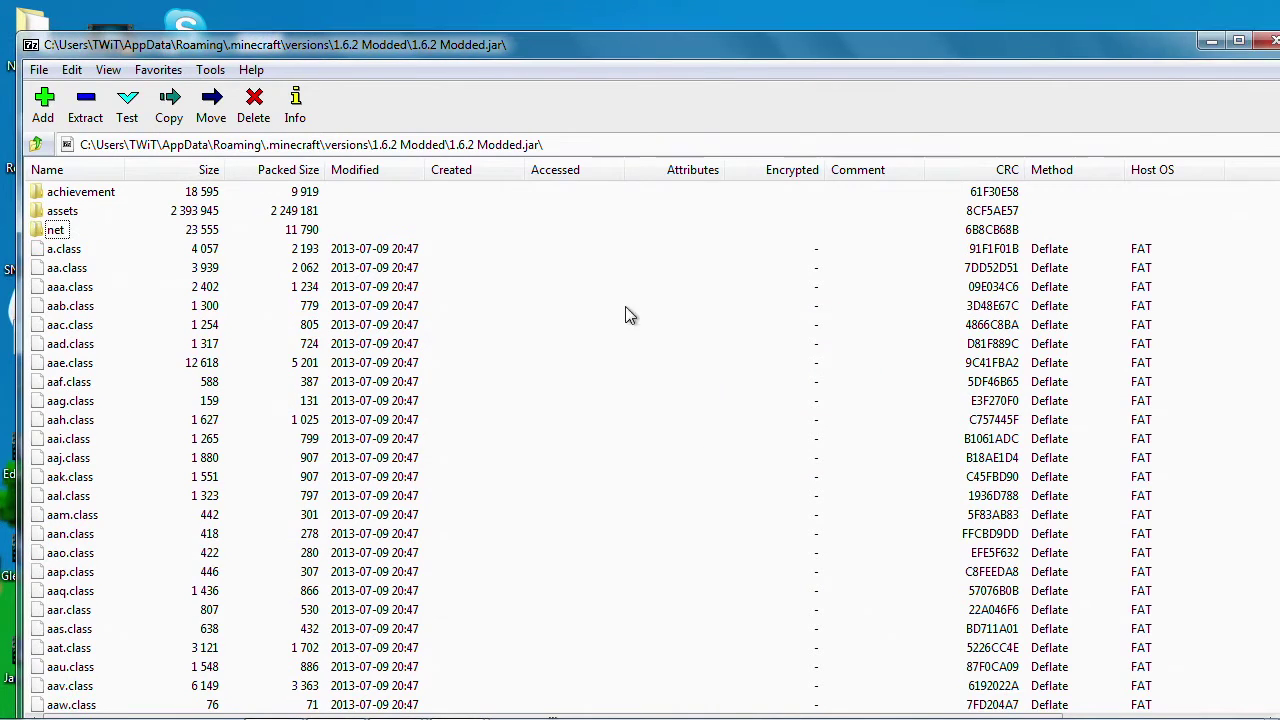
left_click(38, 72)
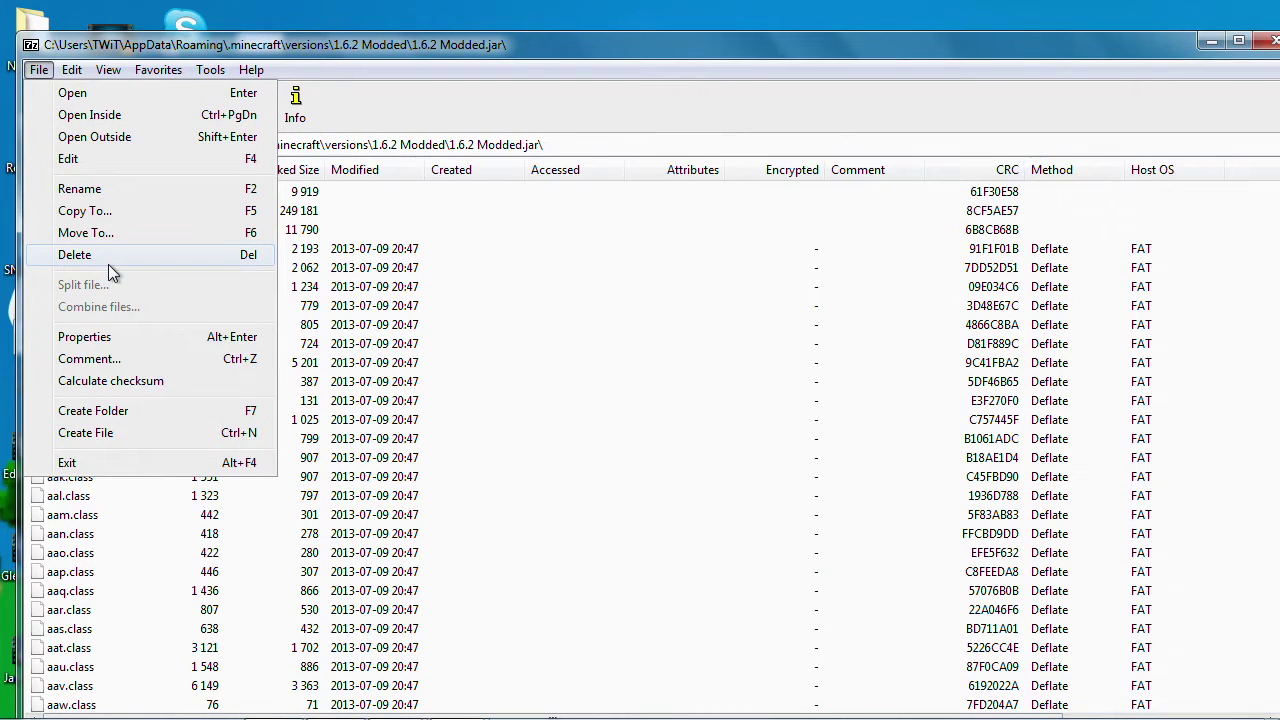
left_click(546, 44)
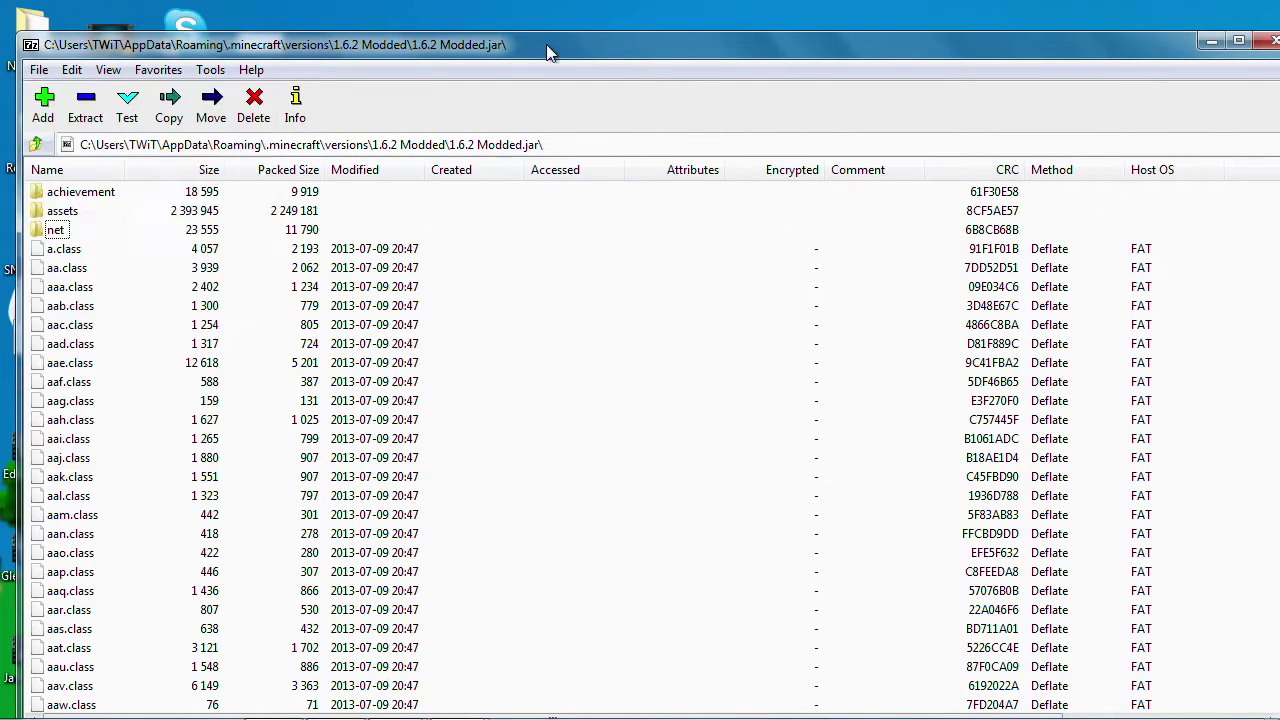
left_click(1273, 40)
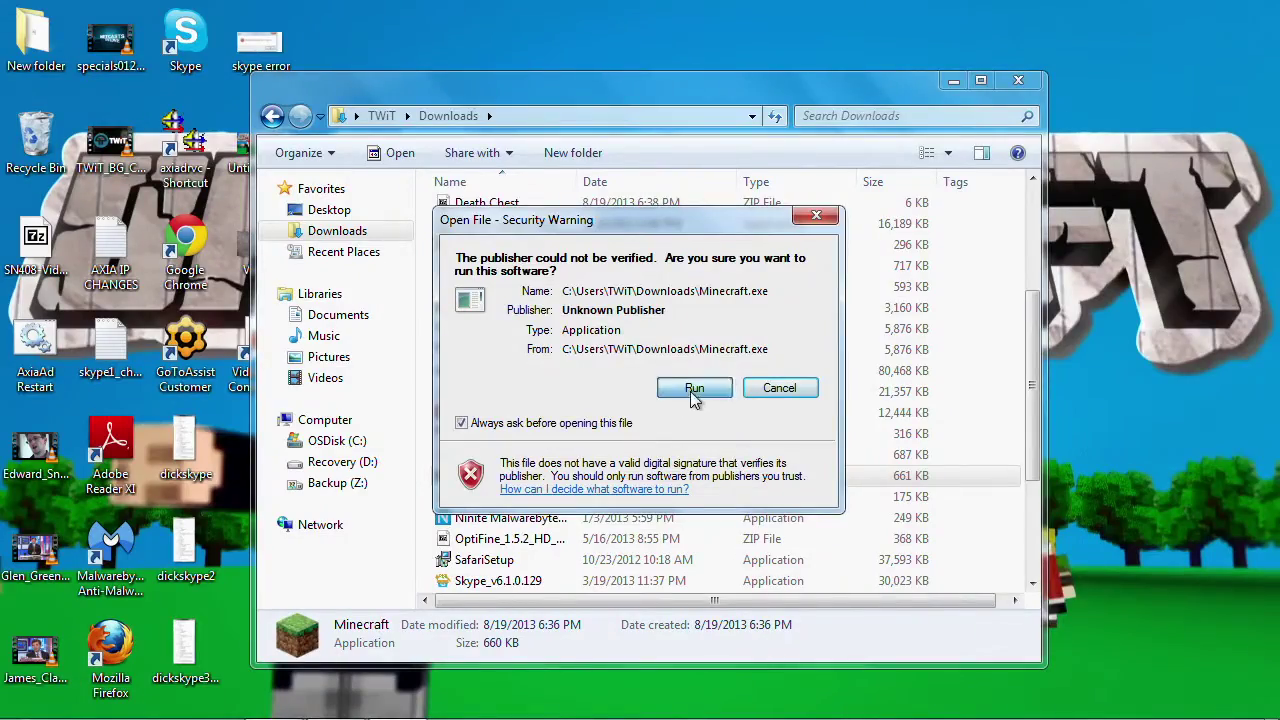
Allow the Minecraft Launcher to run from the Security Warning dialog.
left_click(694, 389)
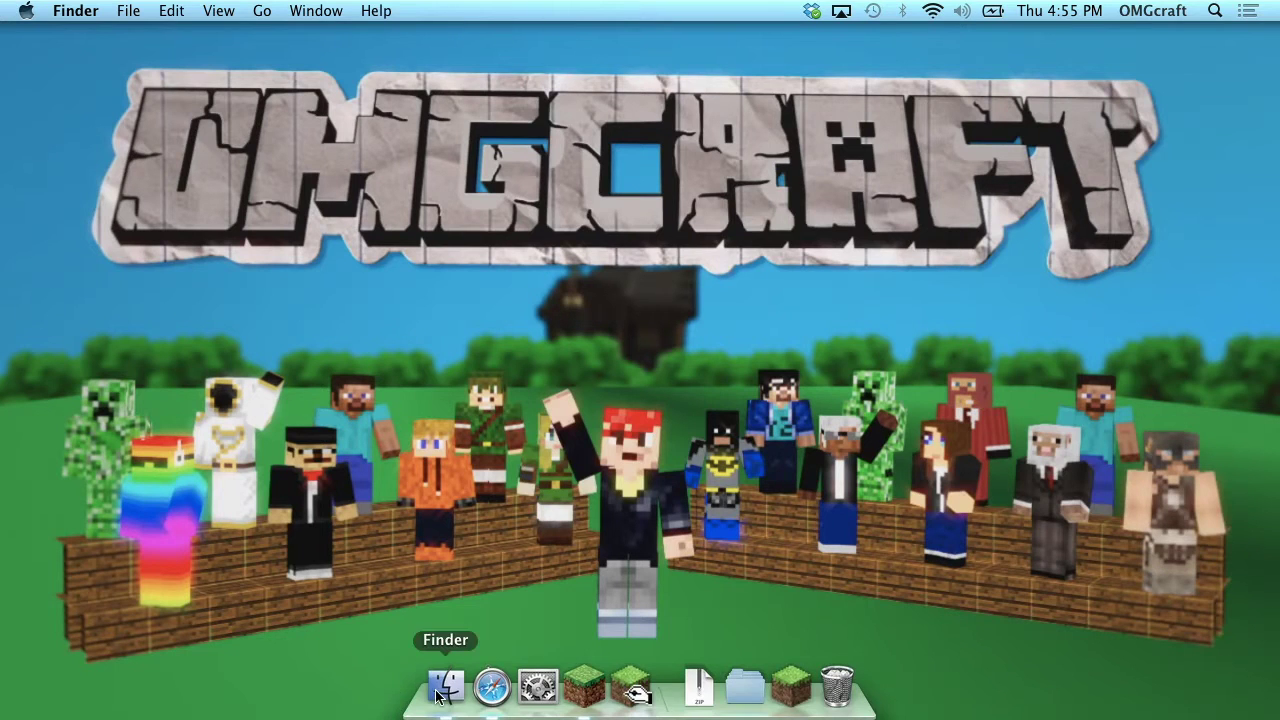
Open a Finder window and go to the hidden Library folder using Option in the Go menu.
left_click(438, 694)
left_click_drag(591, 37, 486, 65)
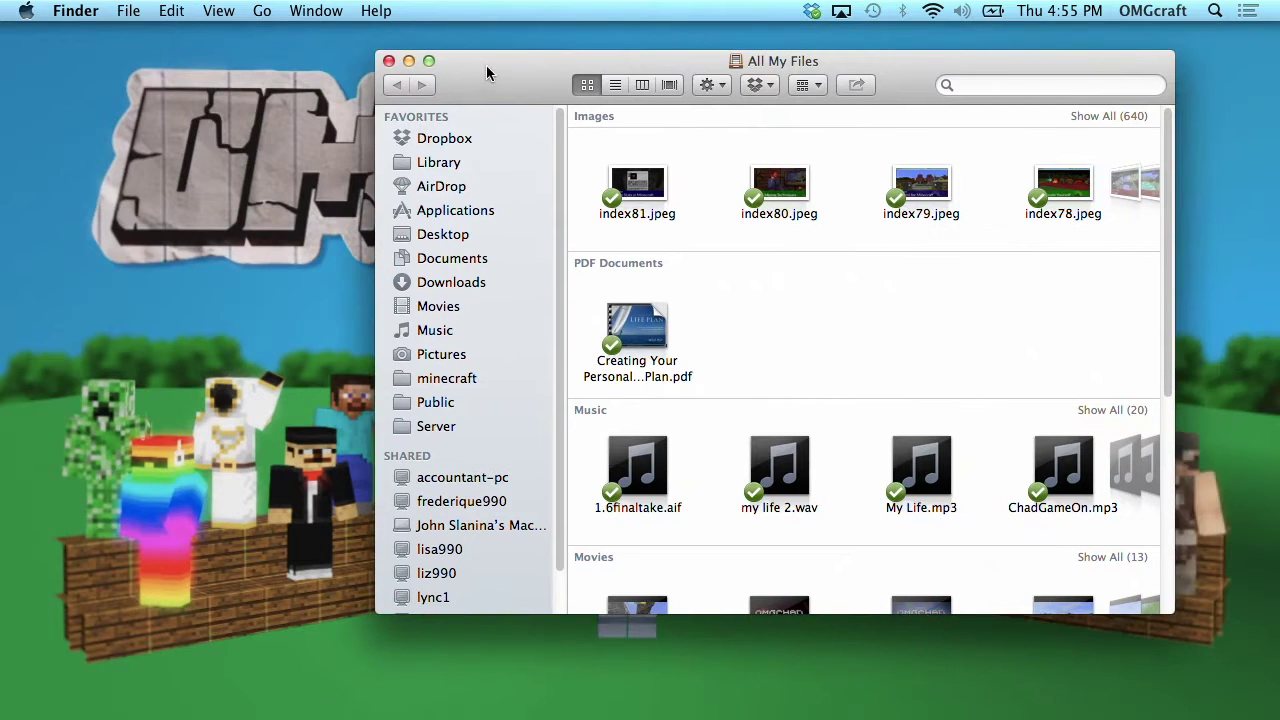
left_click(261, 11)
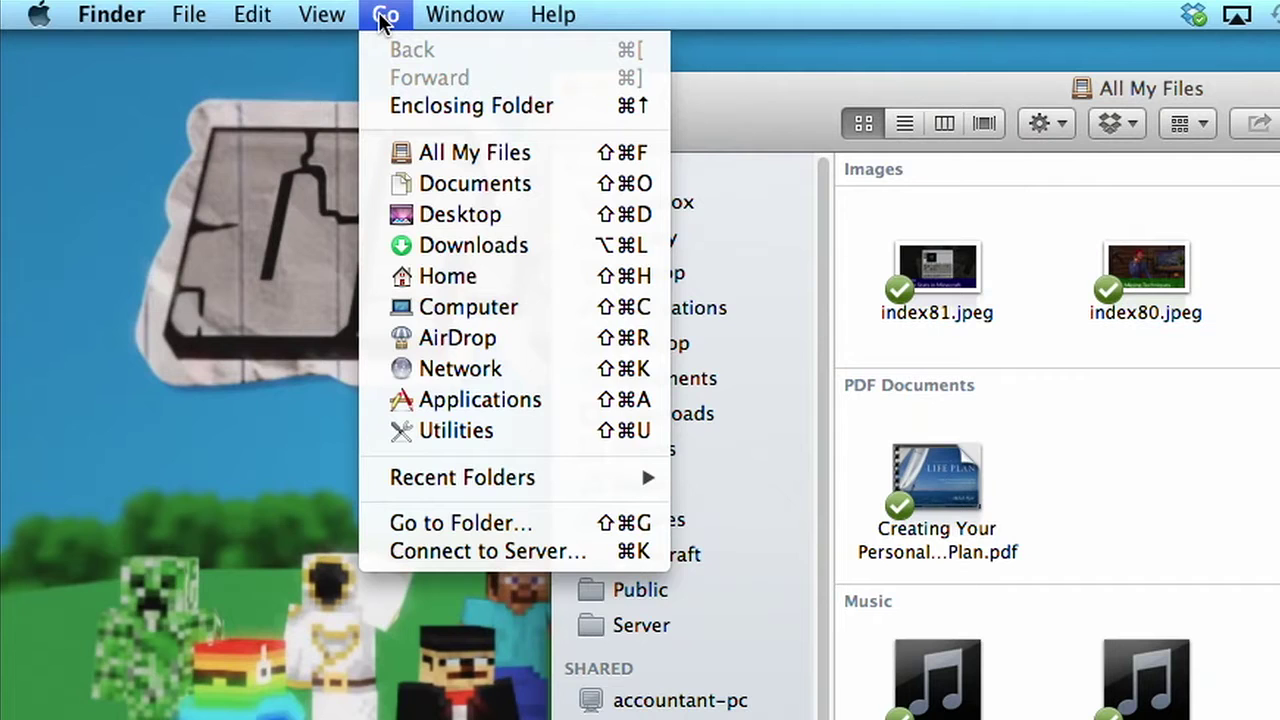
key("alt")
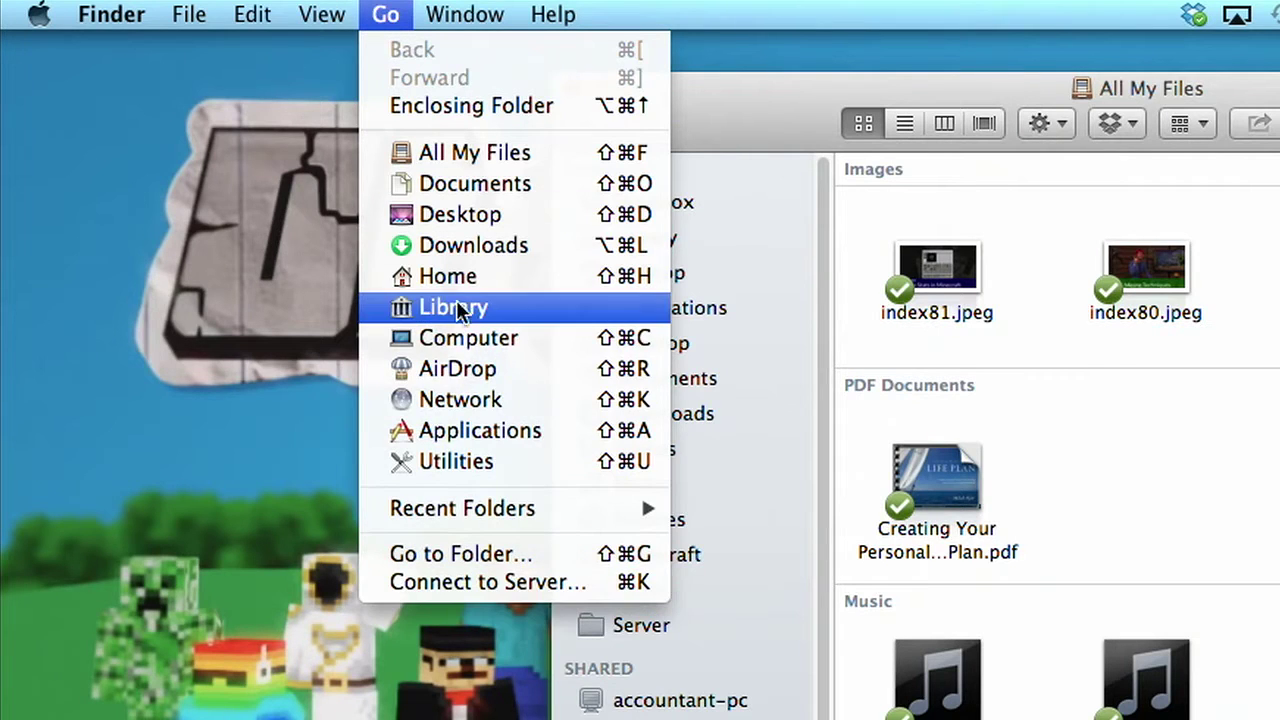
key("alt")
left_click(455, 307)
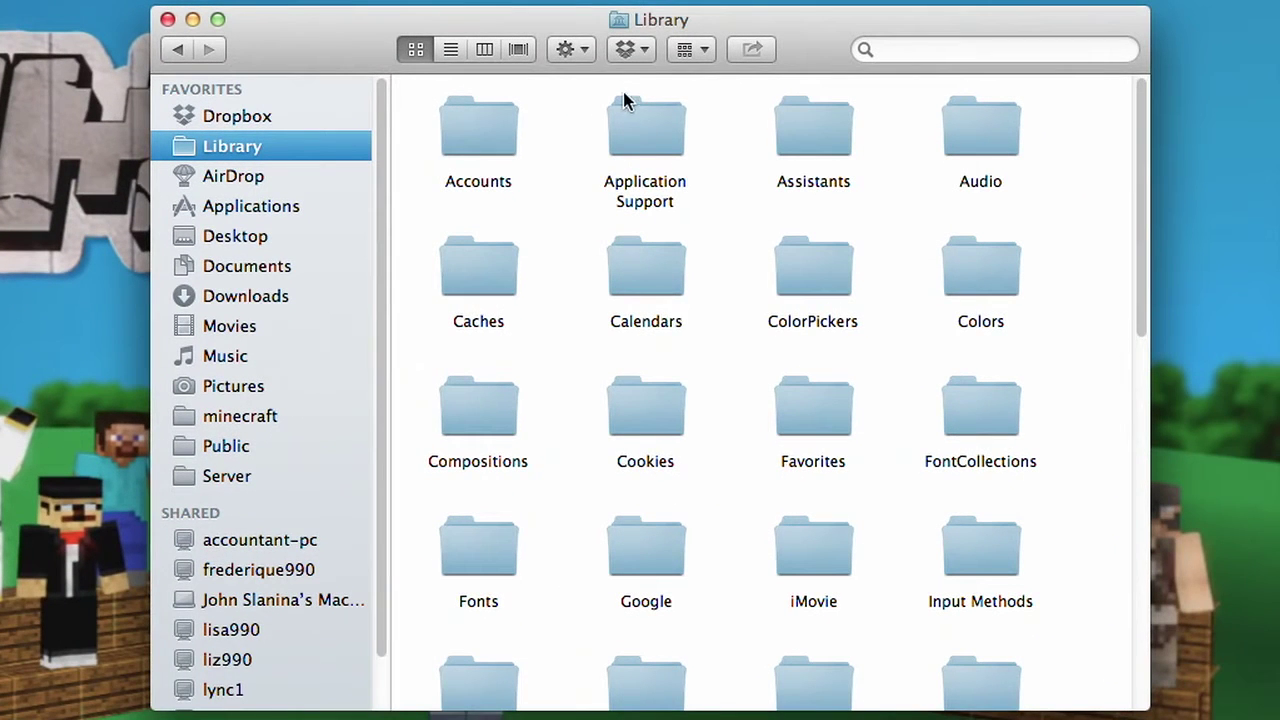
Open Application Support > minecraft > versions and select the 1.6.2-Forge9.10.0.804 folder.
left_click(647, 124)
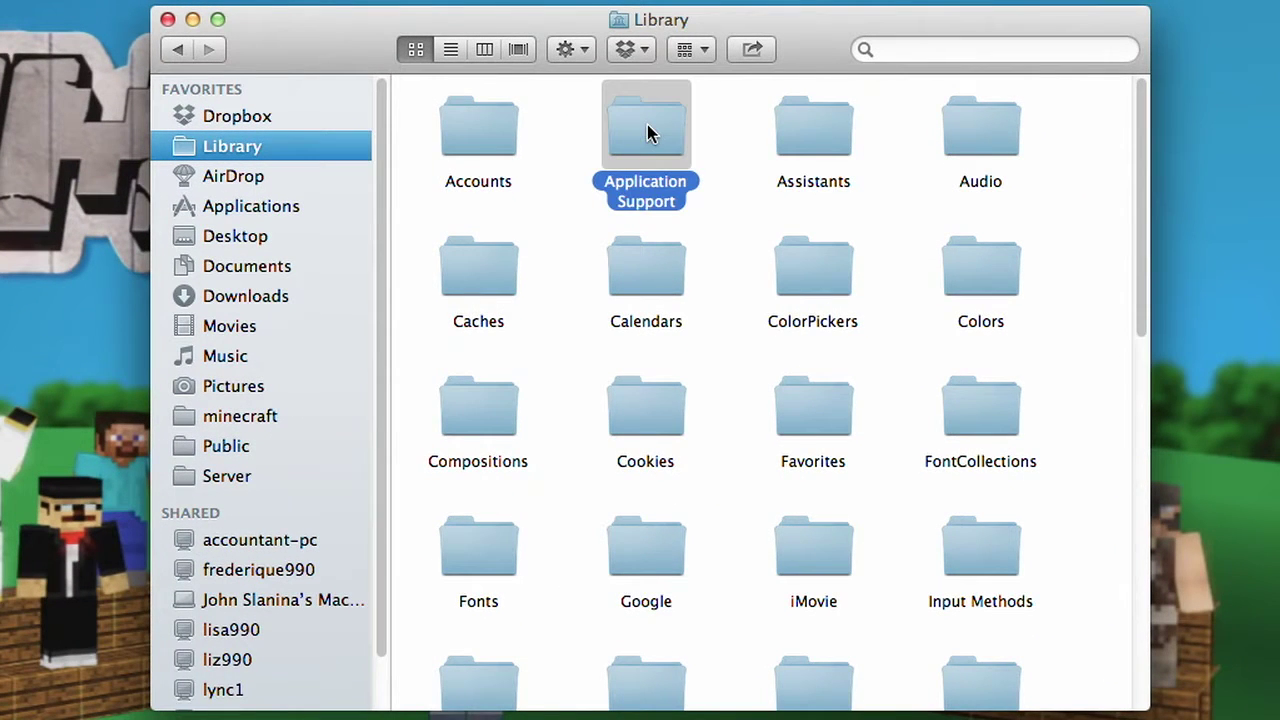
double_click(647, 124)
scroll(689, 373, "down", 2)
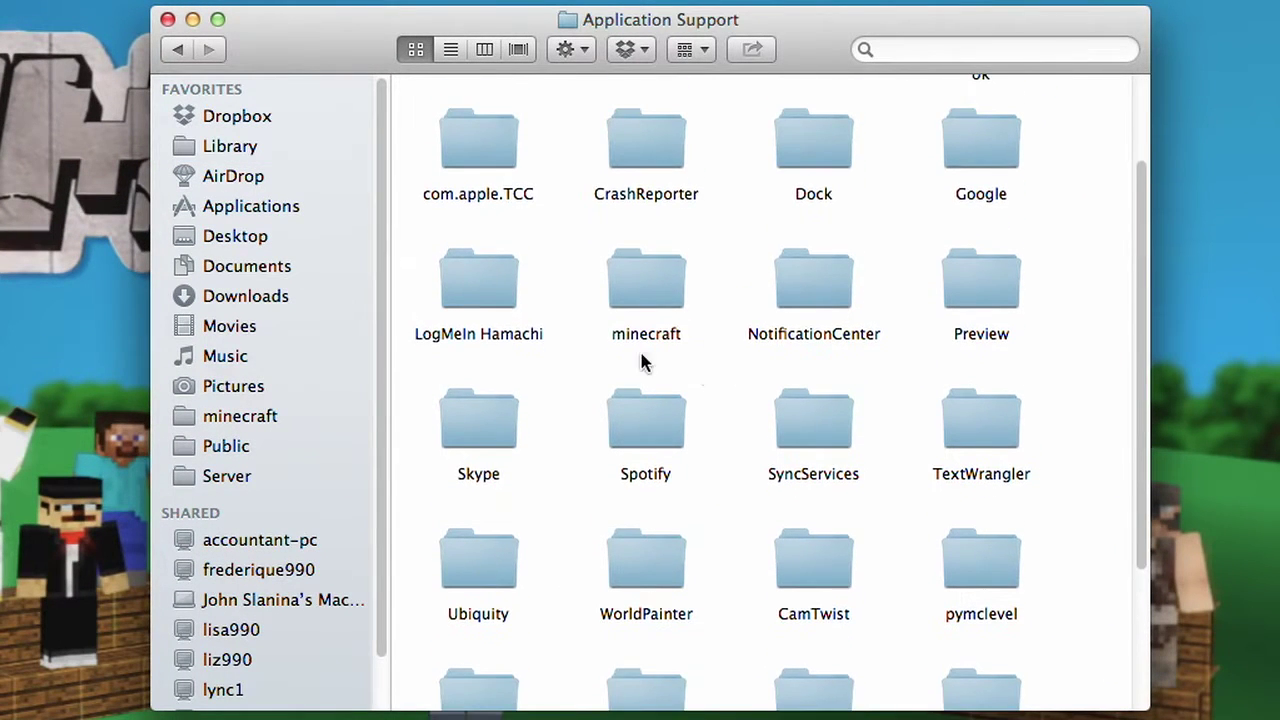
left_click(675, 287)
double_click(675, 287)
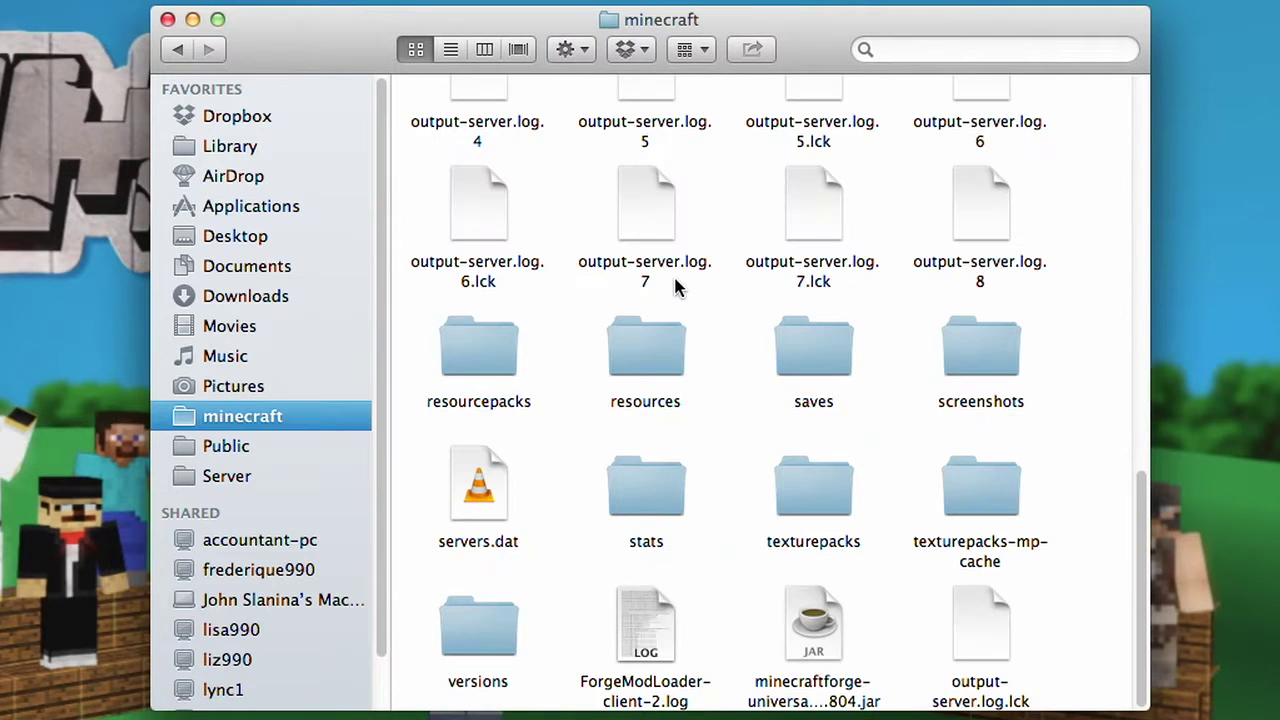
scroll(680, 463, "down", 1)
left_click(472, 636)
double_click(474, 638)
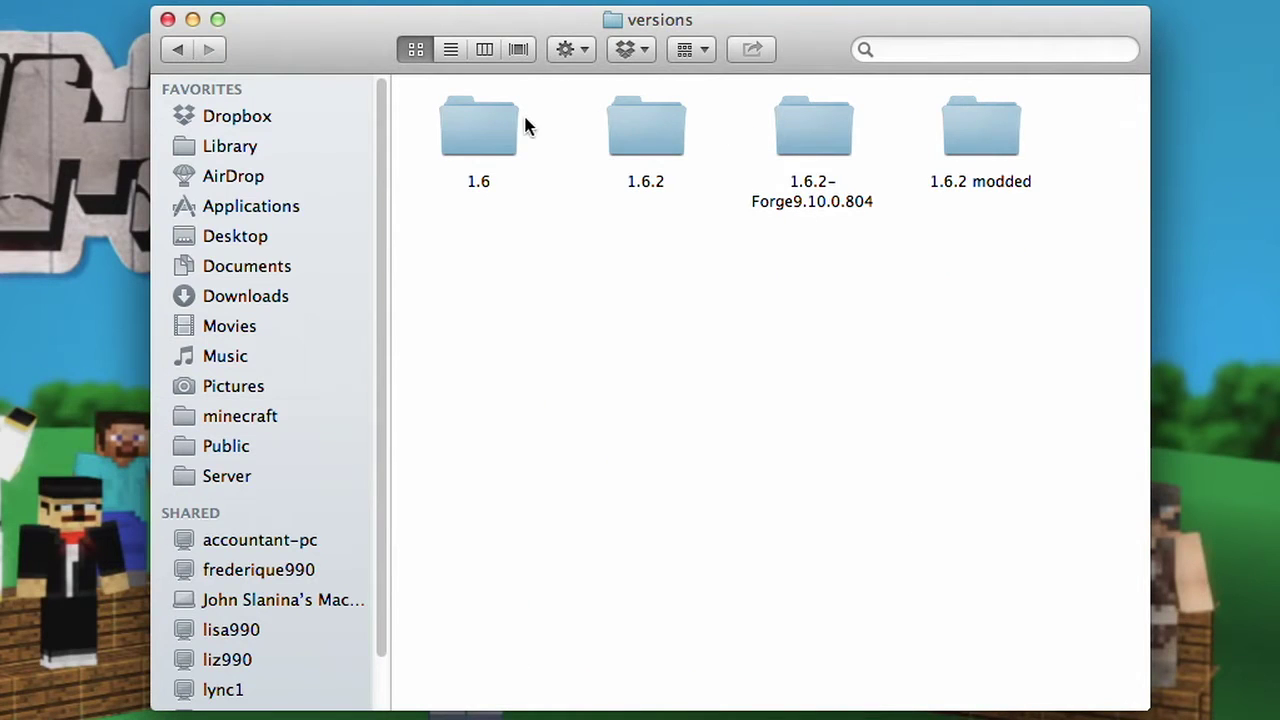
left_click(846, 154)
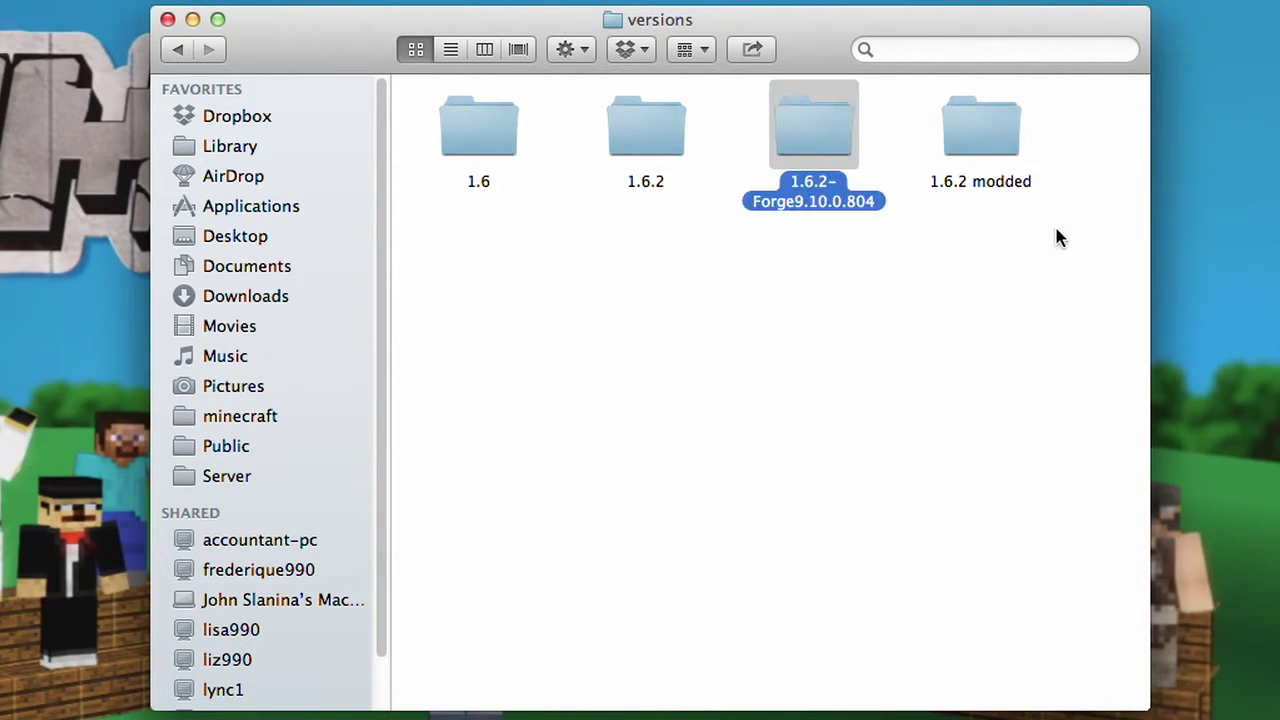
Move the old Forge and 1.6.2 modded folders to the Trash.
left_click(1005, 143)
left_click(837, 163, "super")
right_click(837, 163)
left_click(880, 200)
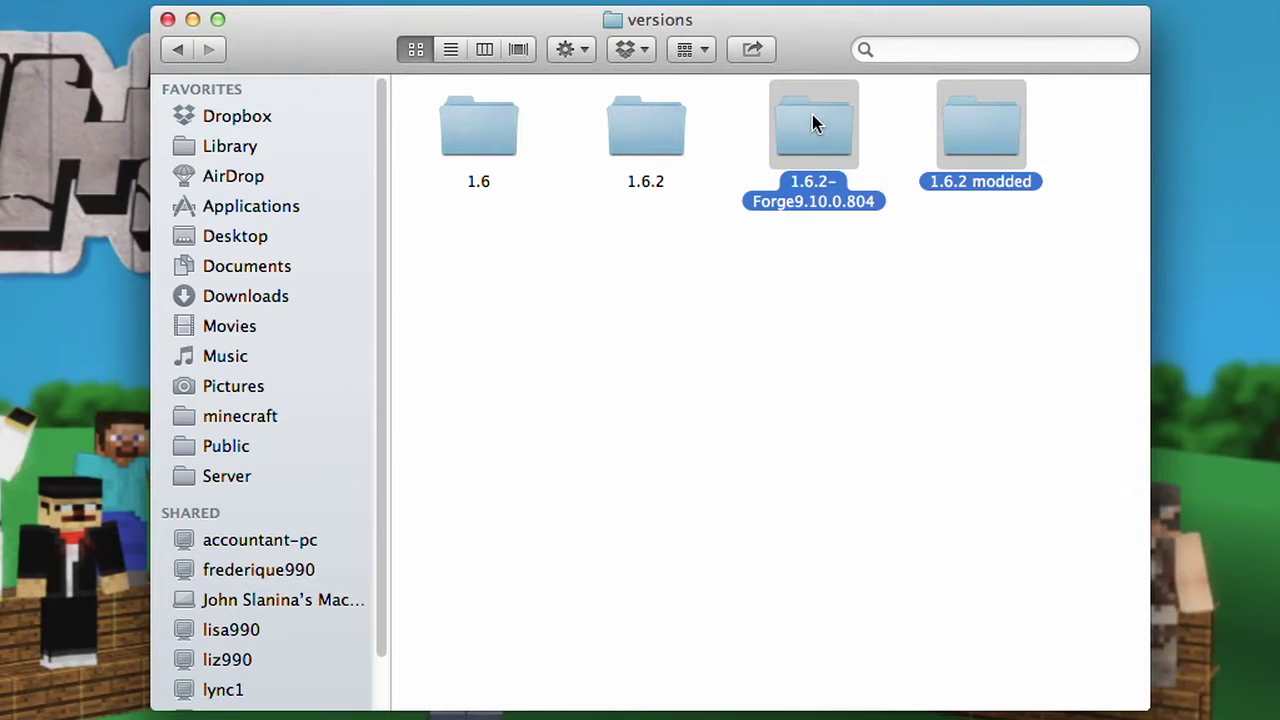
Duplicate the 1.6.2 folder, rename the copy '1.6.2 modded' and open it.
left_click(621, 118)
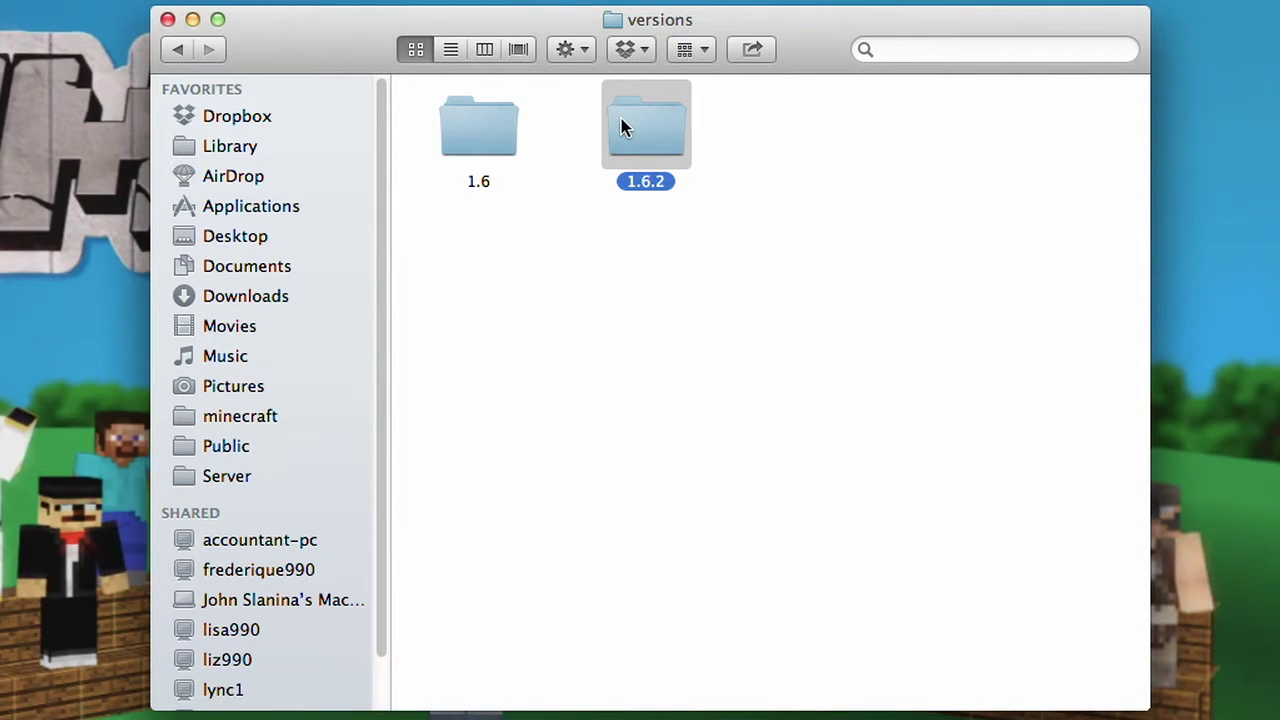
right_click(621, 118)
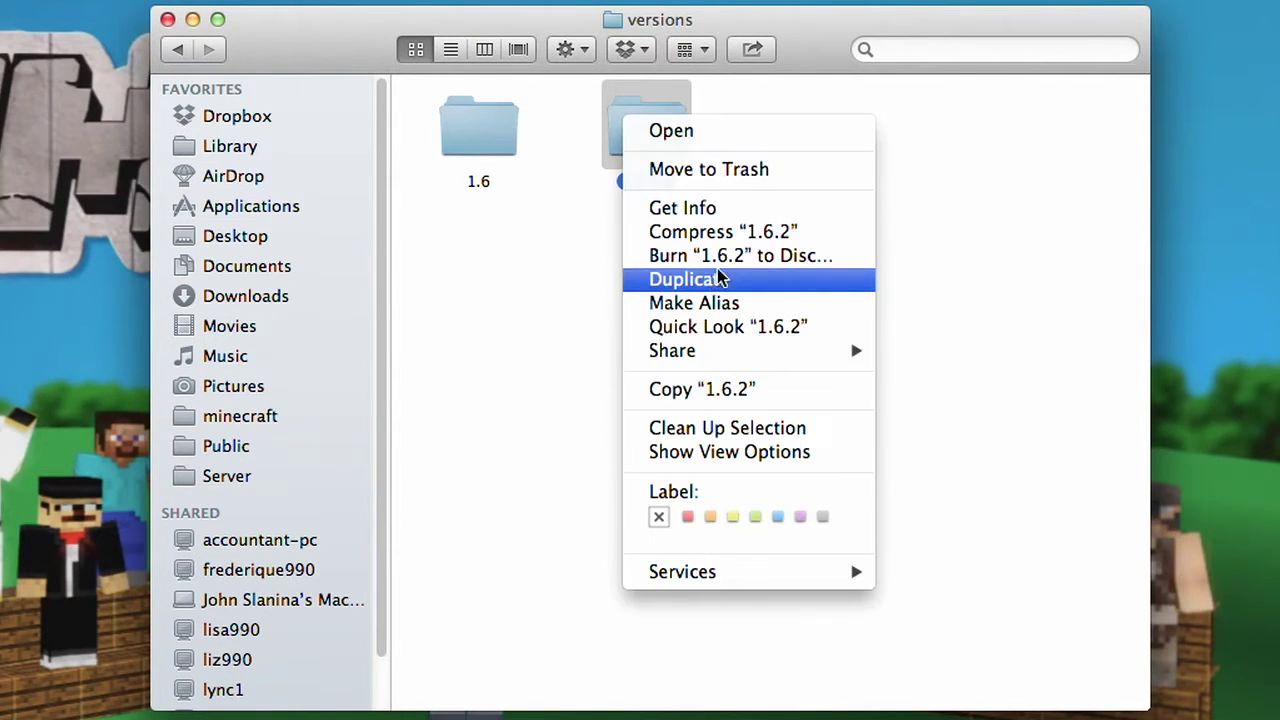
left_click(742, 283)
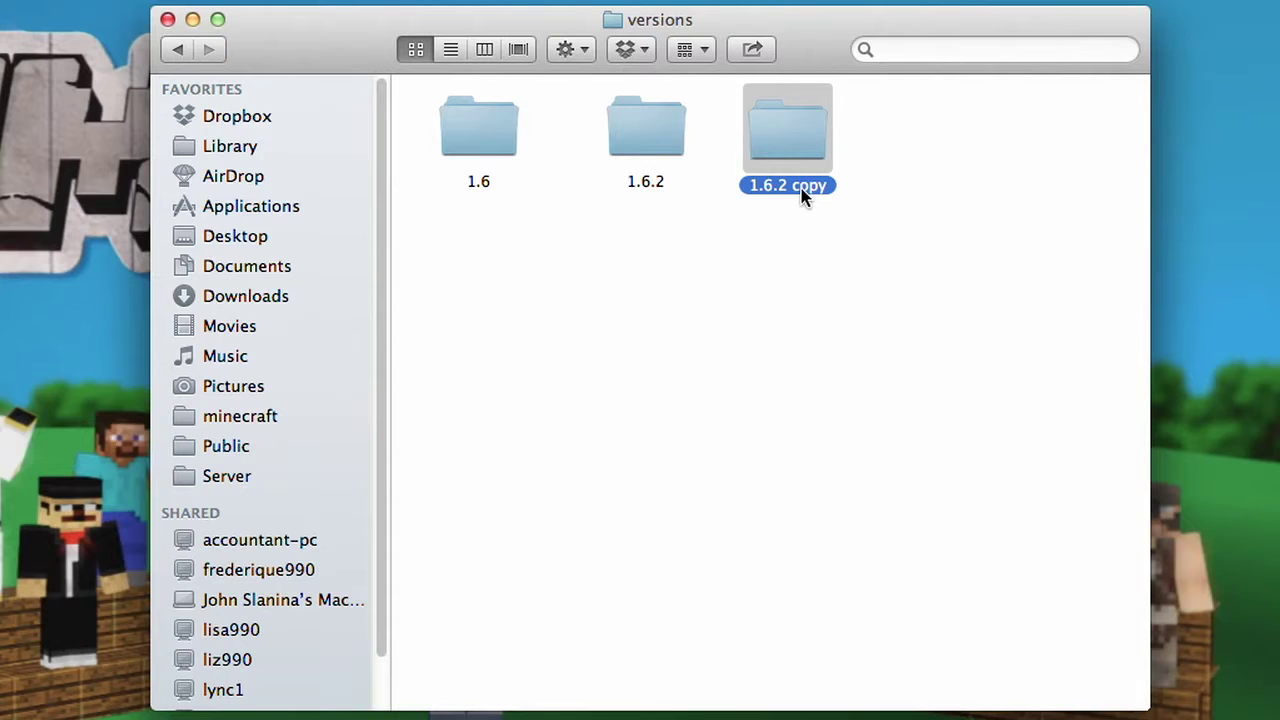
key("Return")
key("Right")
key("BackSpace")
key("BackSpace")
key("BackSpace")
key("BackSpace")
type("modded")
key("Return")
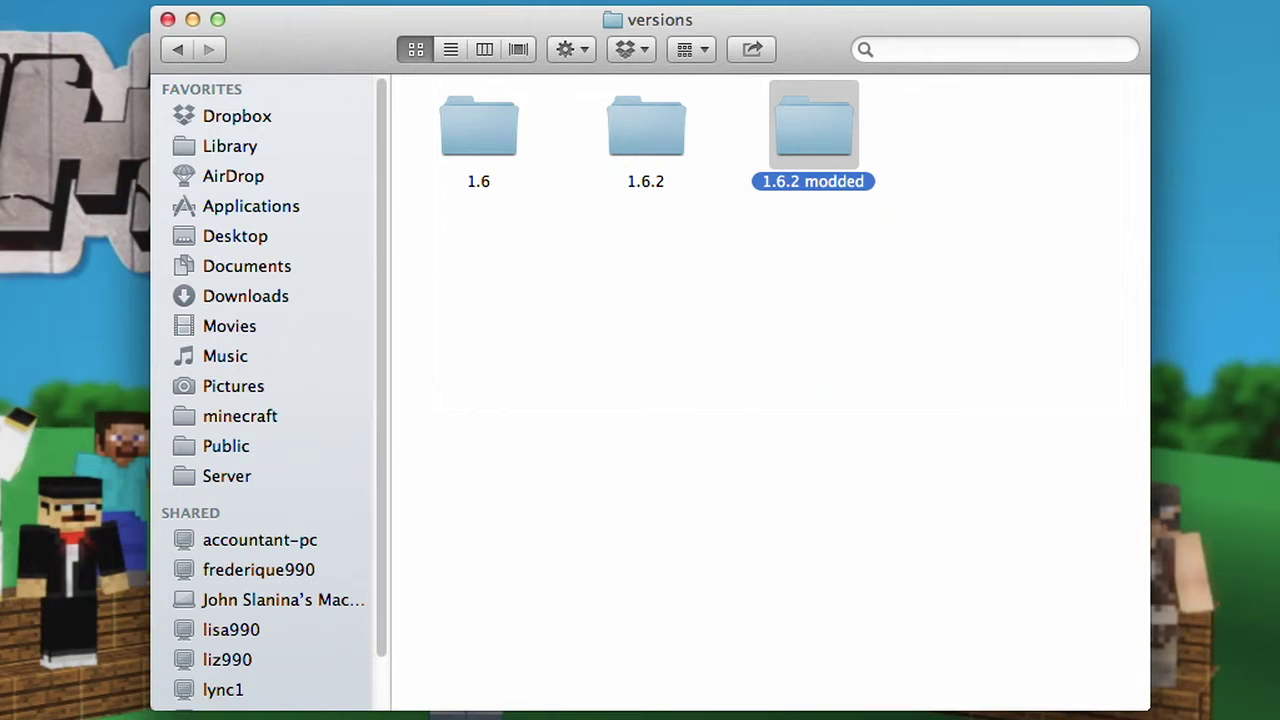
key("super+o")
left_click(468, 132)
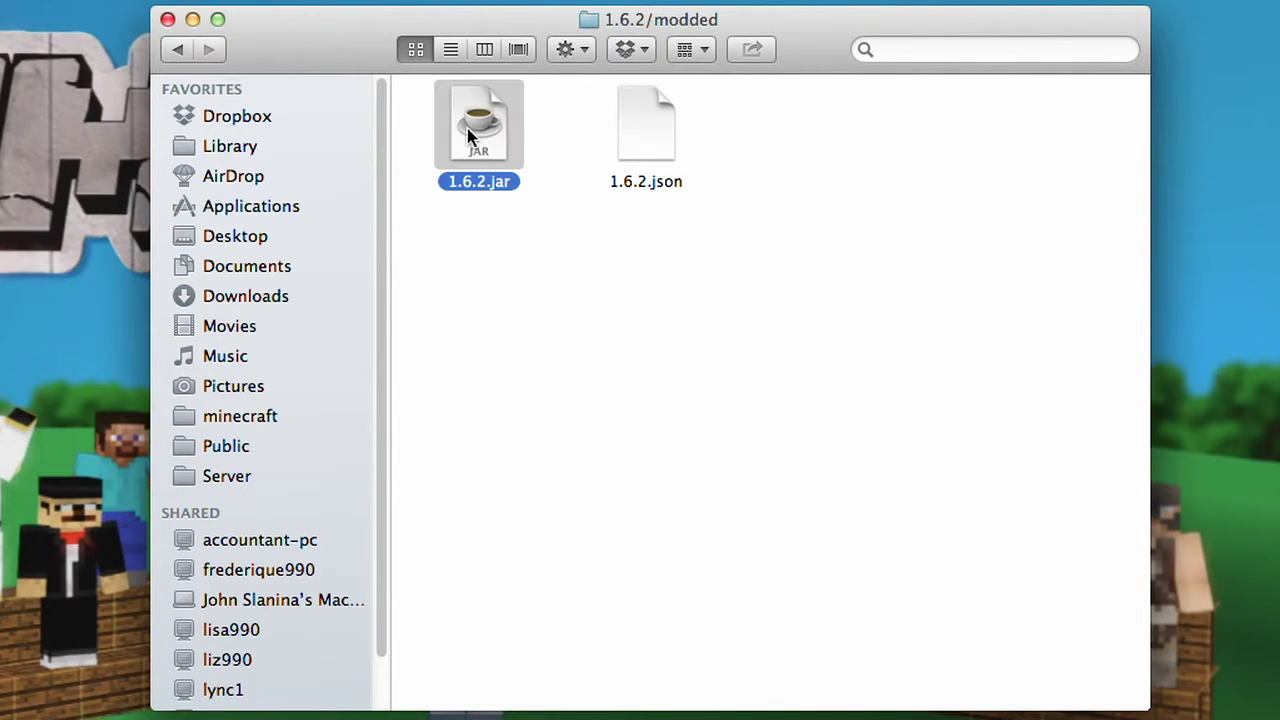
Rename 1.6.2.jar and 1.6.2.json to '1.6.2 modded.jar' and '1.6.2 modded.json'.
left_click(621, 146)
left_click(428, 139)
left_click(496, 132)
key("Return")
type("1.6.2 modded")
key("Return")
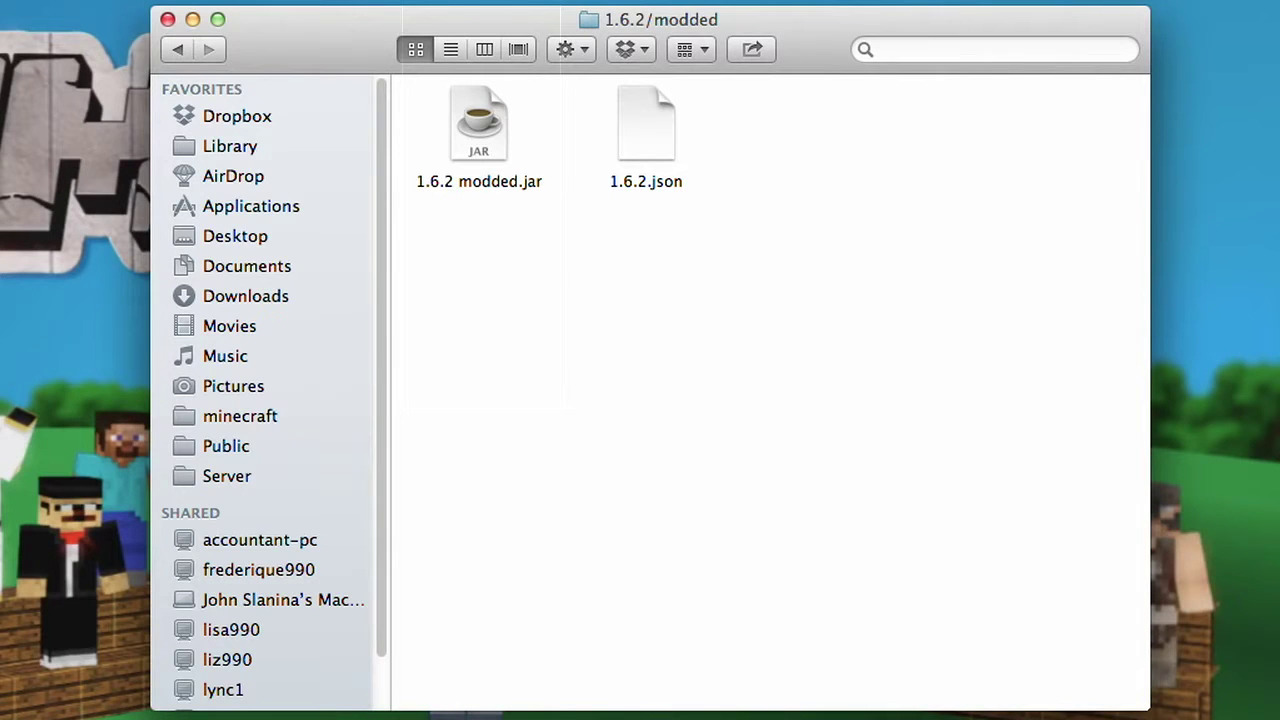
left_click(624, 172)
key("Return")
type("1.6.2 modded")
key("Return")
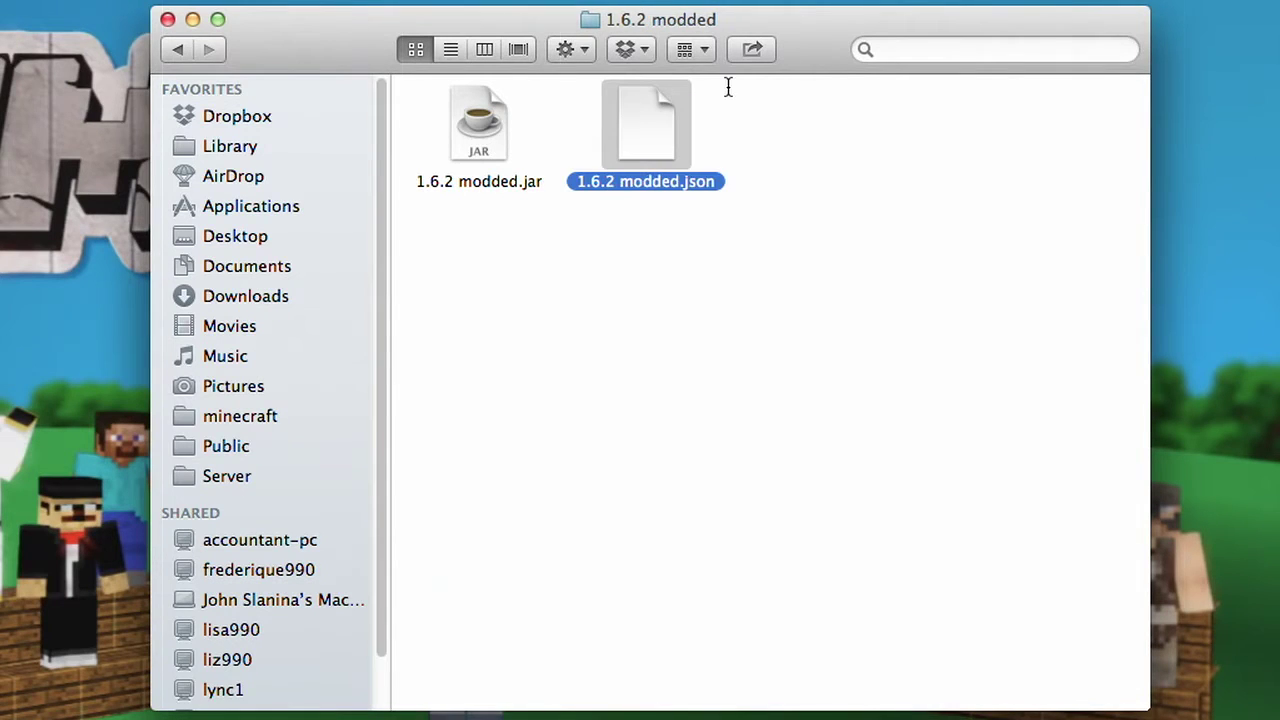
Open 1.6.2 modded.json with Sublime Text 2.
right_click(626, 101)
mouse_move(634, 131)
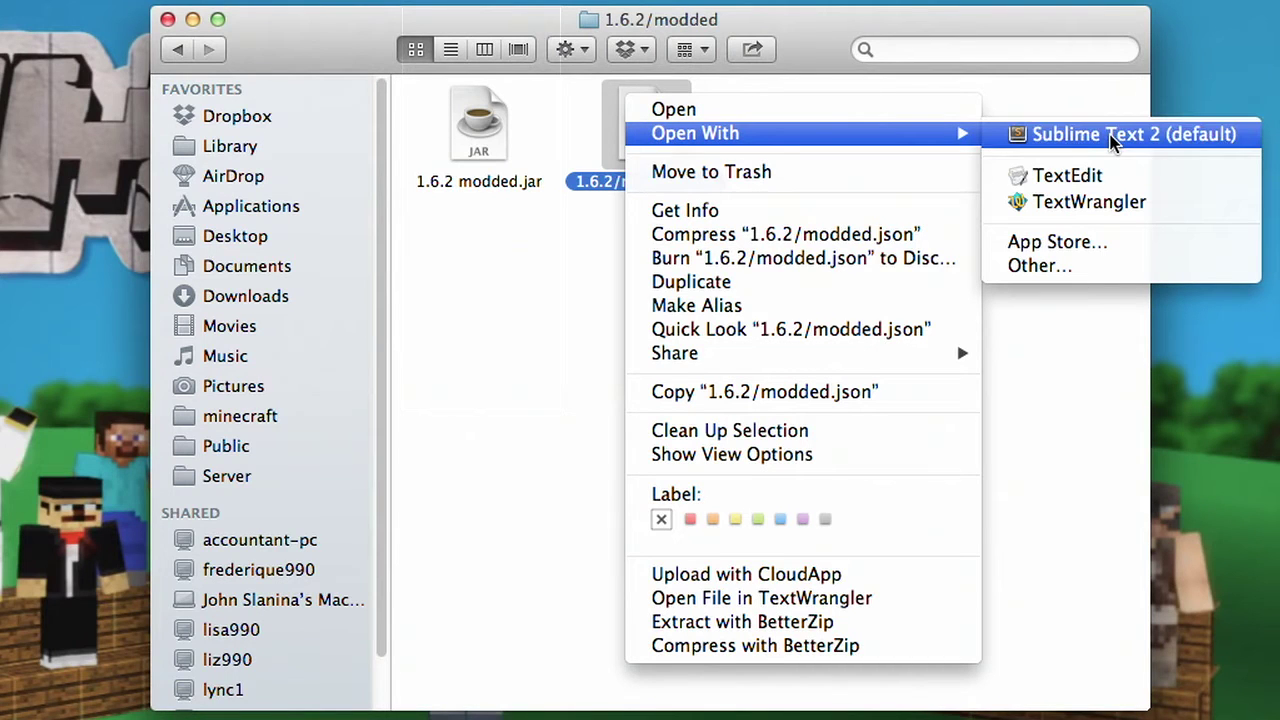
left_click(1110, 136)
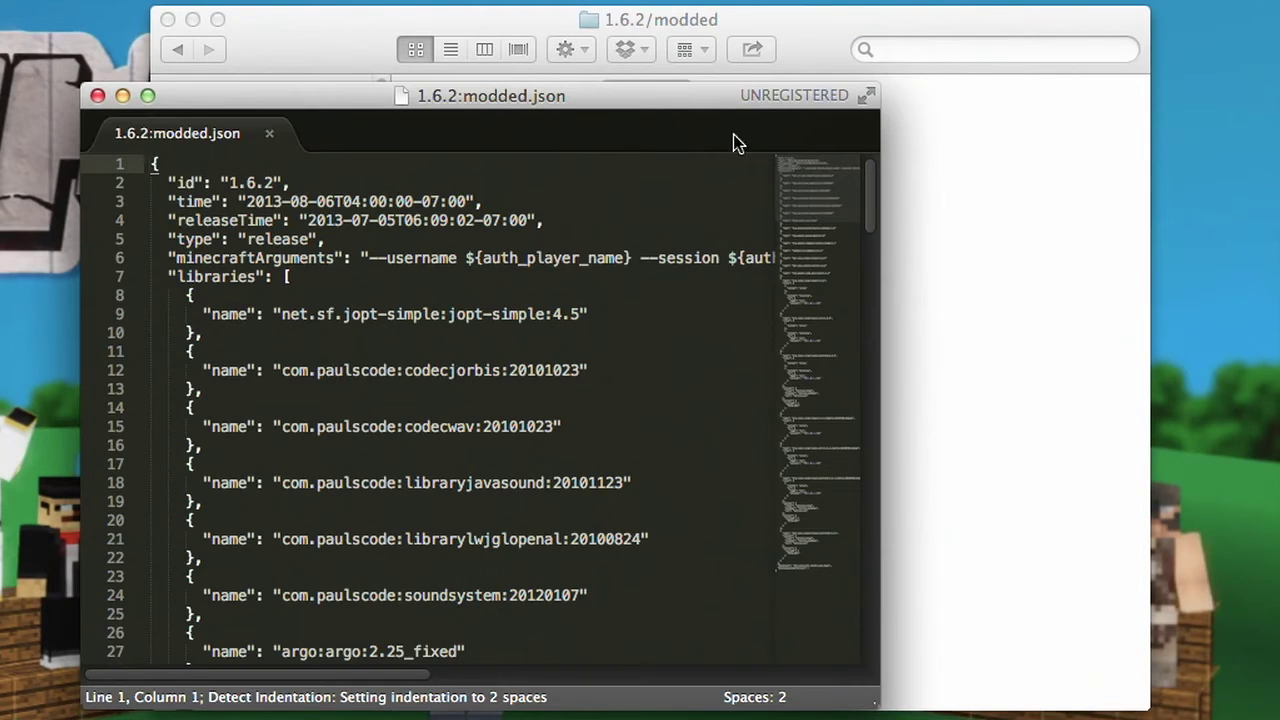
Replace the json's id "1.6.2" with "1.6.2 modded", save, and quit Sublime Text 2.
left_click_drag(228, 182, 276, 182)
type("1.6.2 modded")
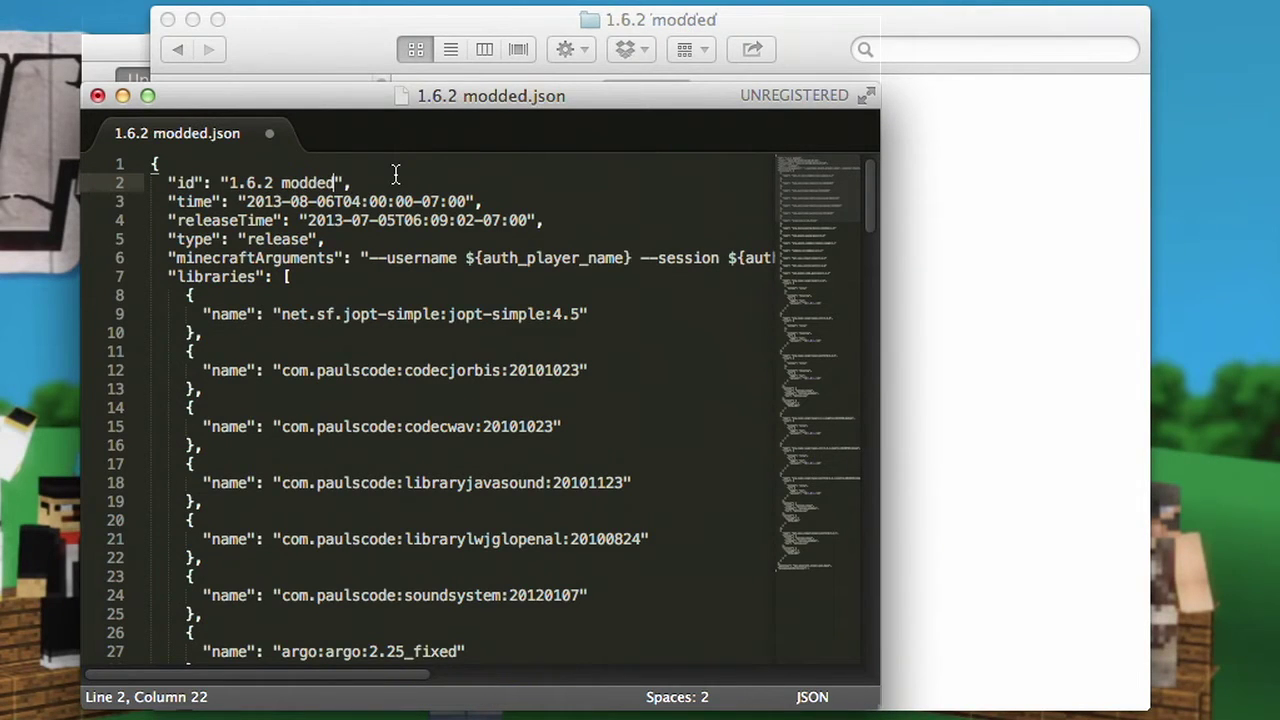
key("super+s")
key("super+q")
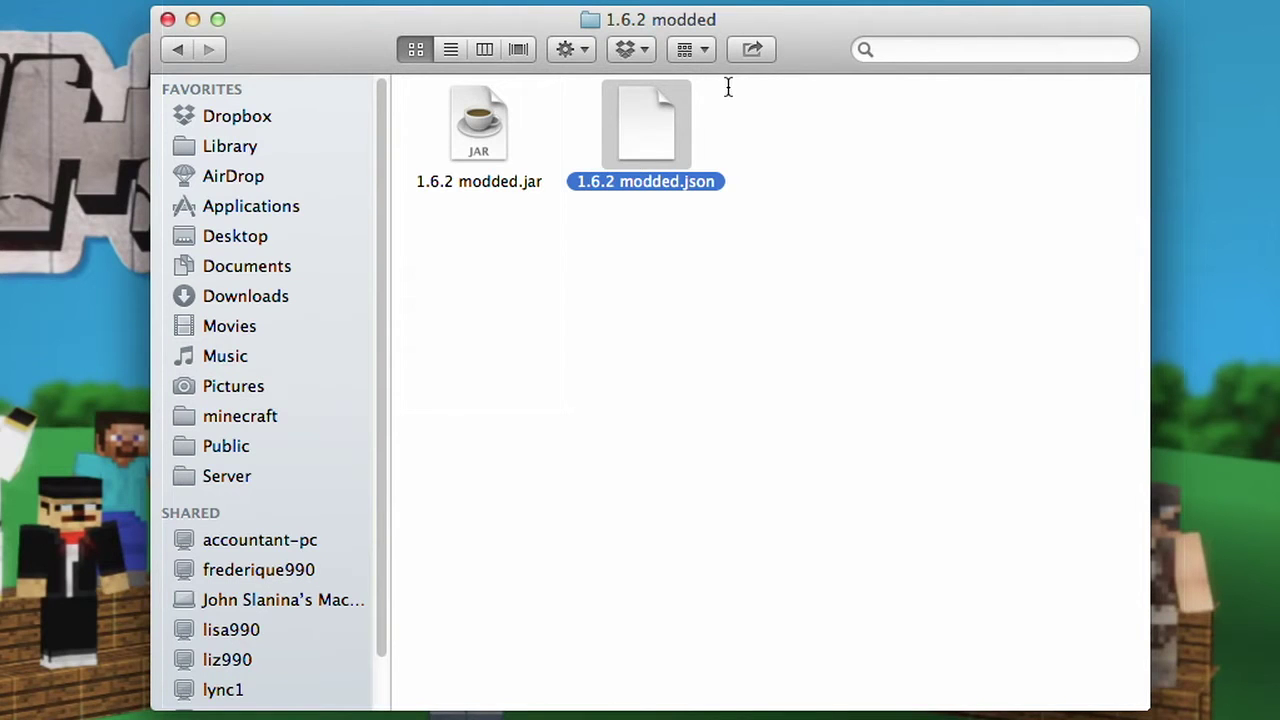
Change the modded jar's extension from .jar to .zip and accept the change.
right_click(480, 122)
mouse_move(522, 162)
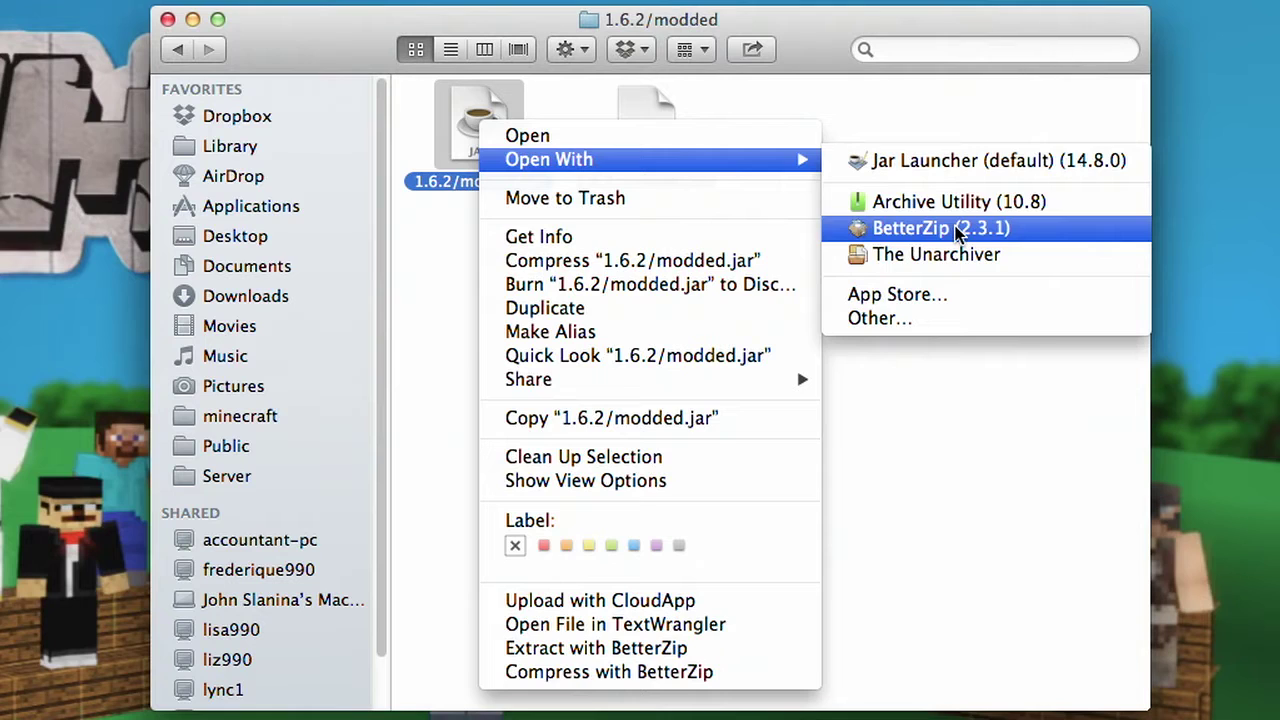
left_click(463, 103)
key("Return")
key("Right")
key("BackSpace")
key("BackSpace")
key("BackSpace")
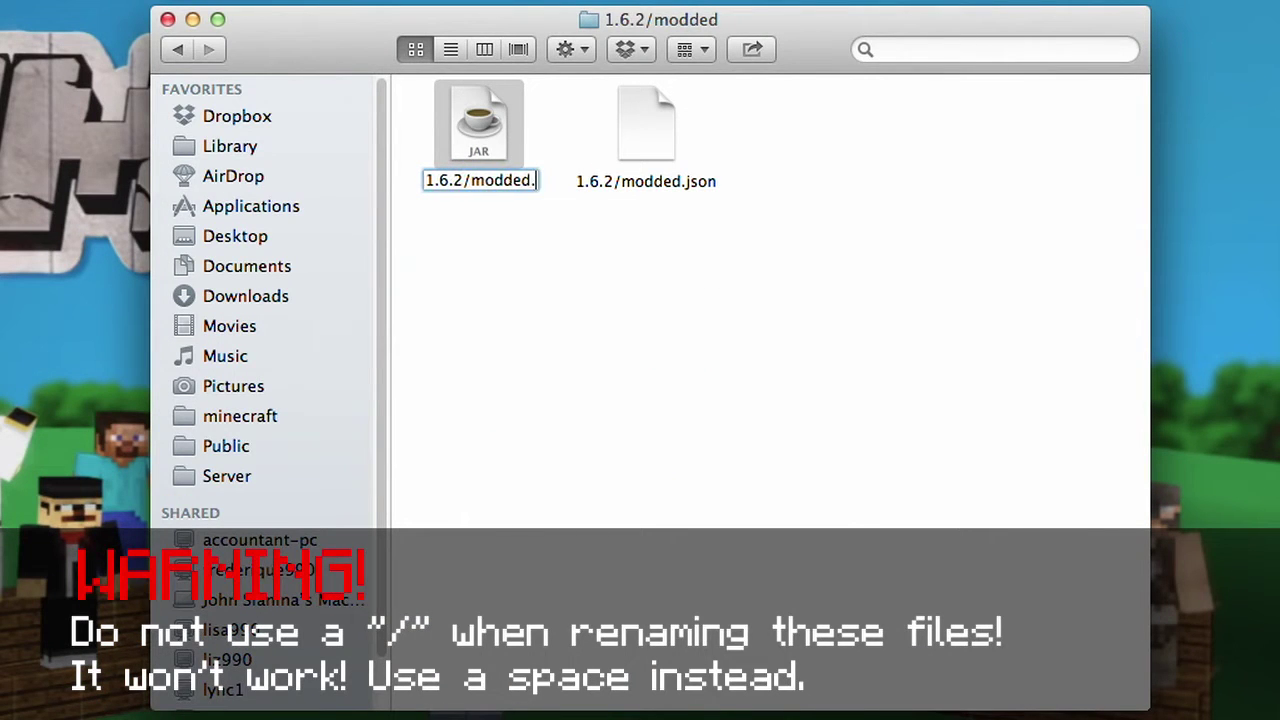
type("zip")
key("Return")
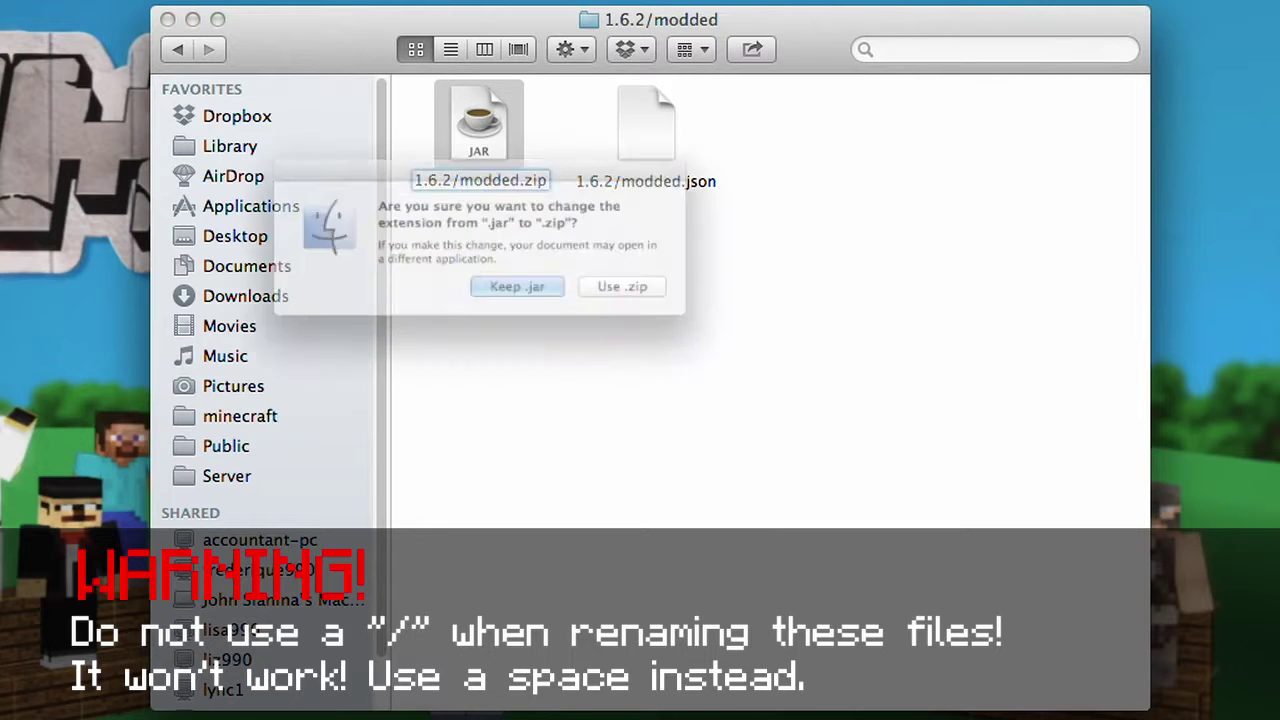
left_click(653, 303)
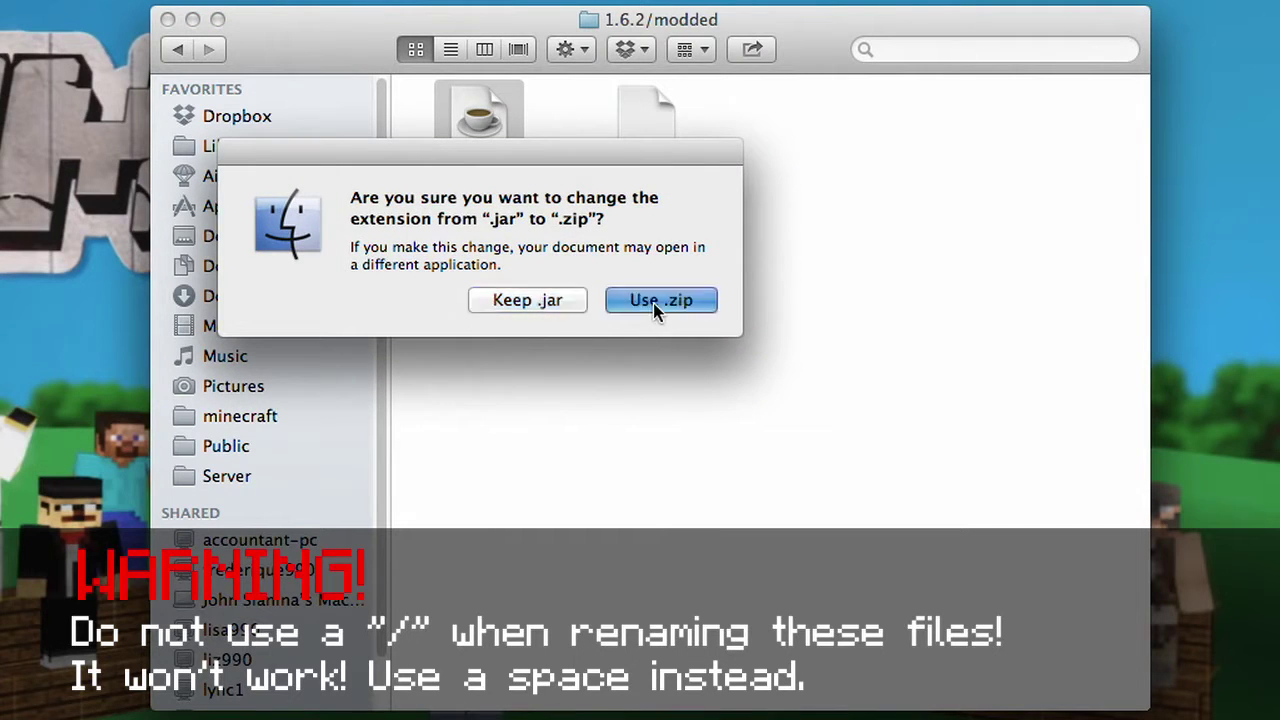
Extract the zip and open the extracted folder of class files.
double_click(484, 134)
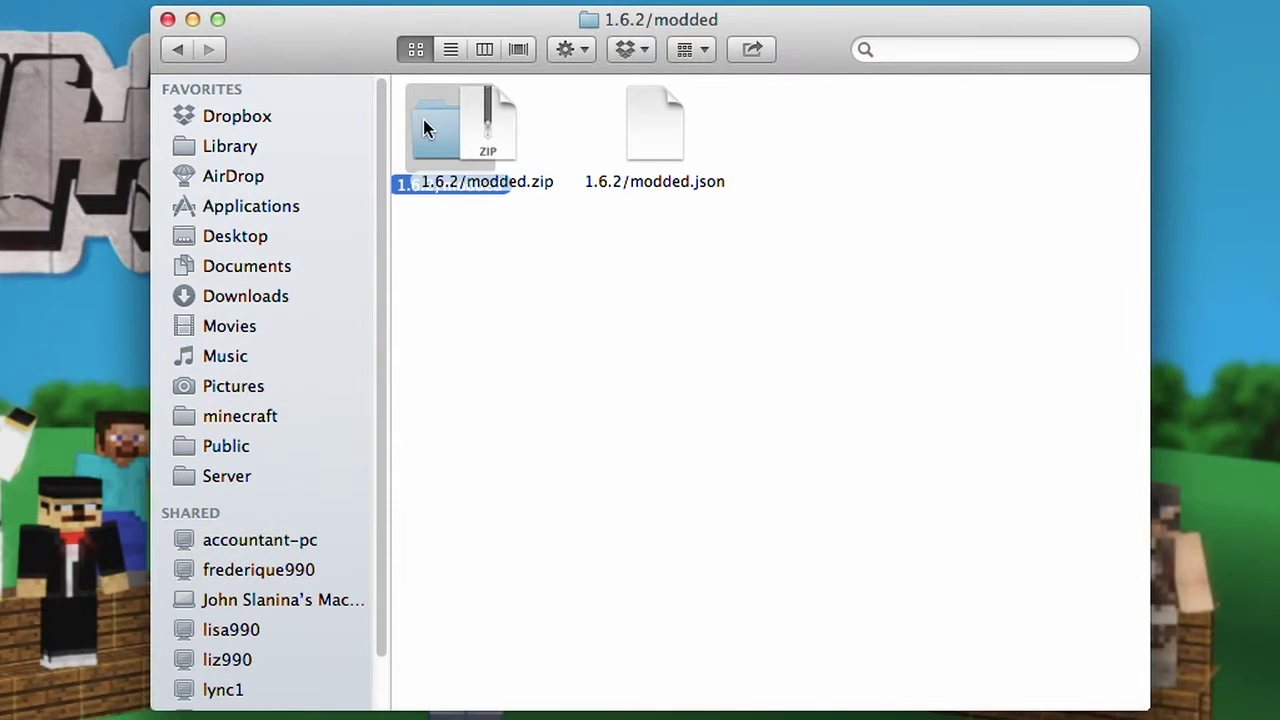
left_click_drag(423, 119, 511, 138)
double_click(511, 138)
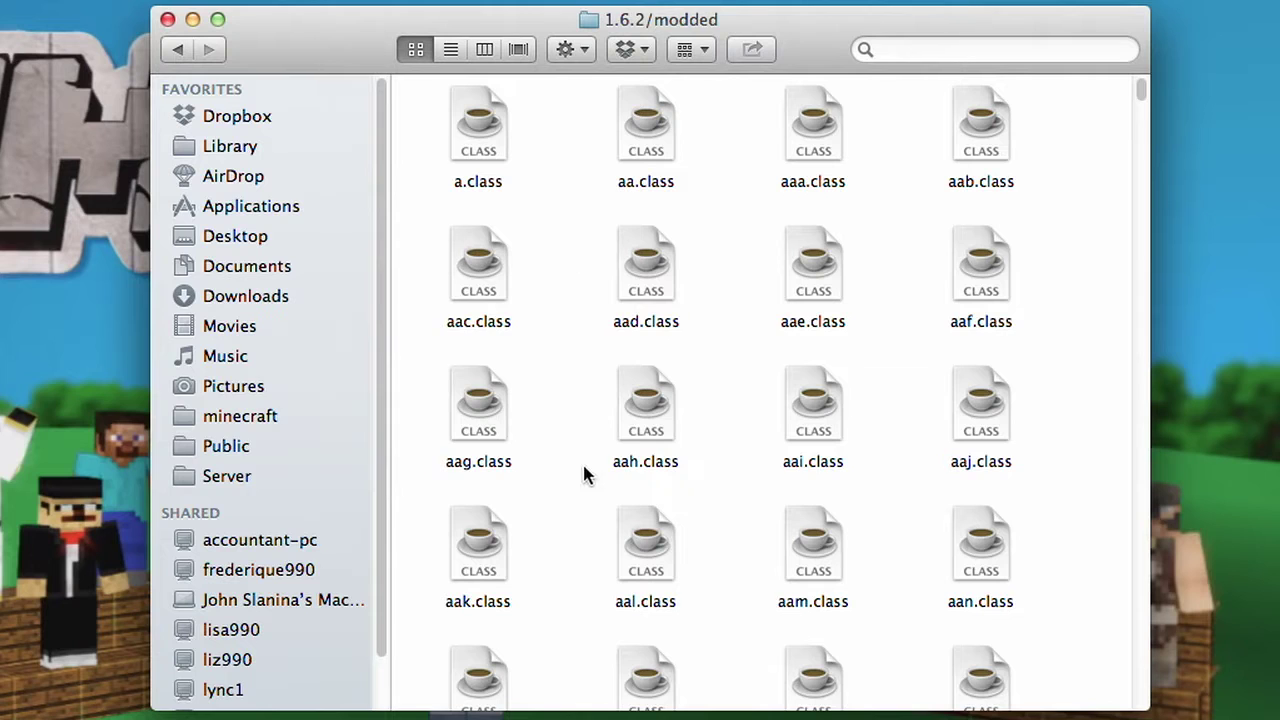
Open the Downloads folder in a second Finder window.
key("super+Tab")
key("super+shift+Tab")
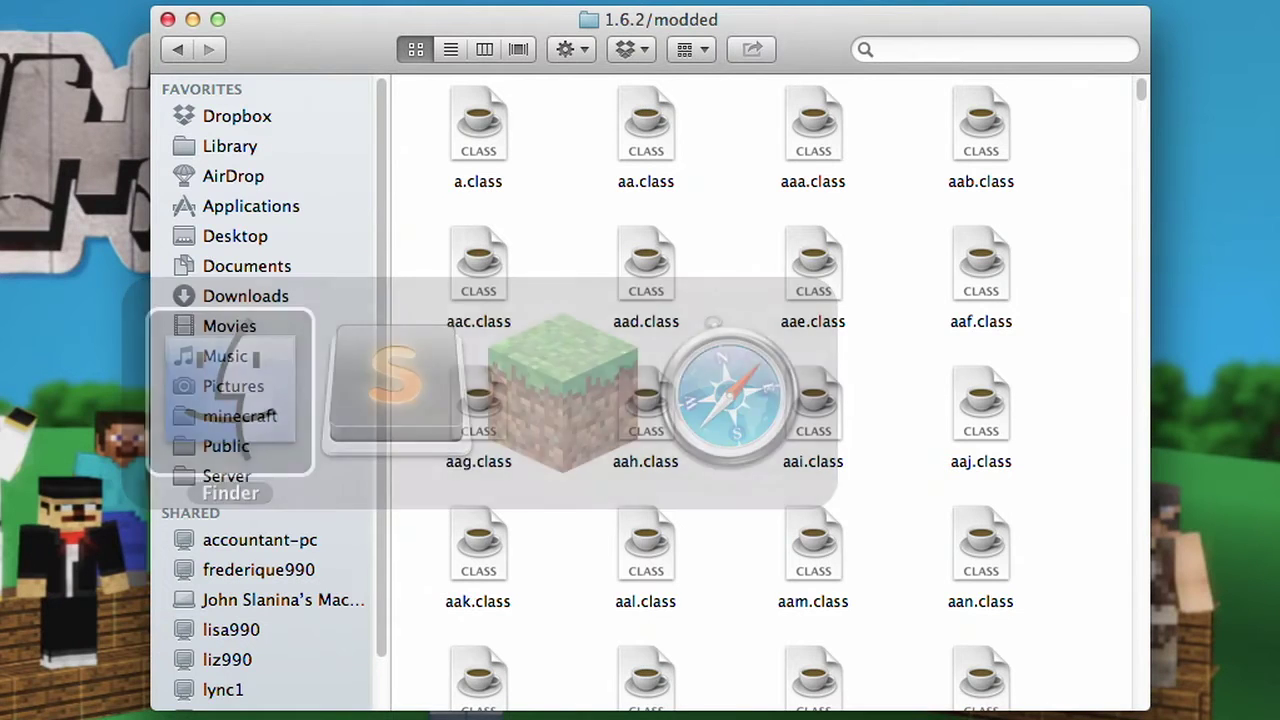
key("super+n")
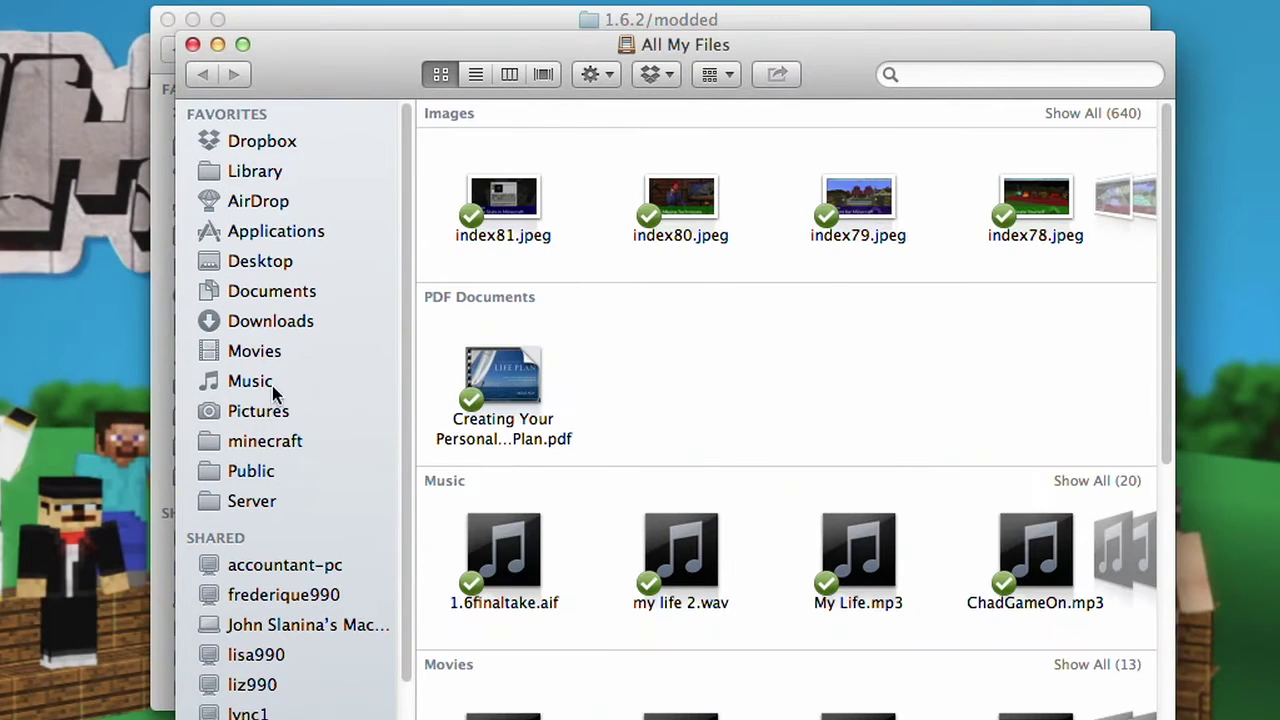
left_click(288, 330)
Copy Death Chest's uc.class into the extracted folder, replacing the old uc.class.
left_click(552, 140)
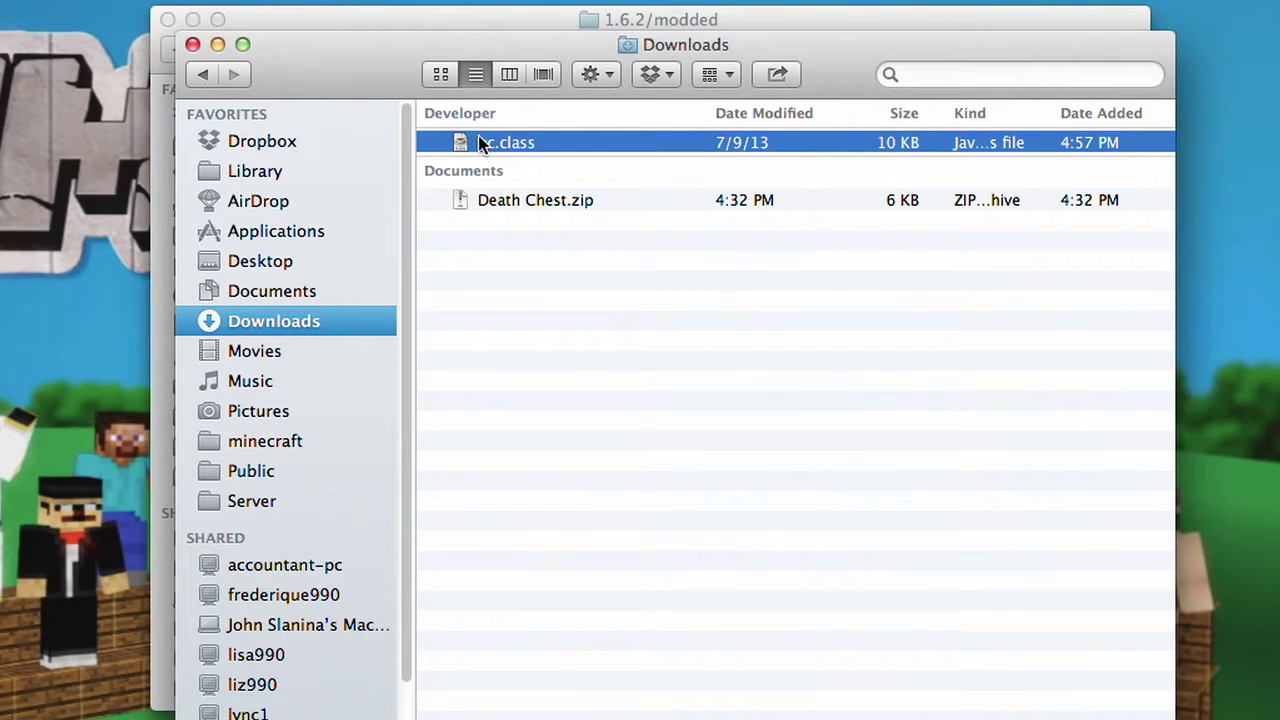
left_click_drag(540, 145, 500, 158)
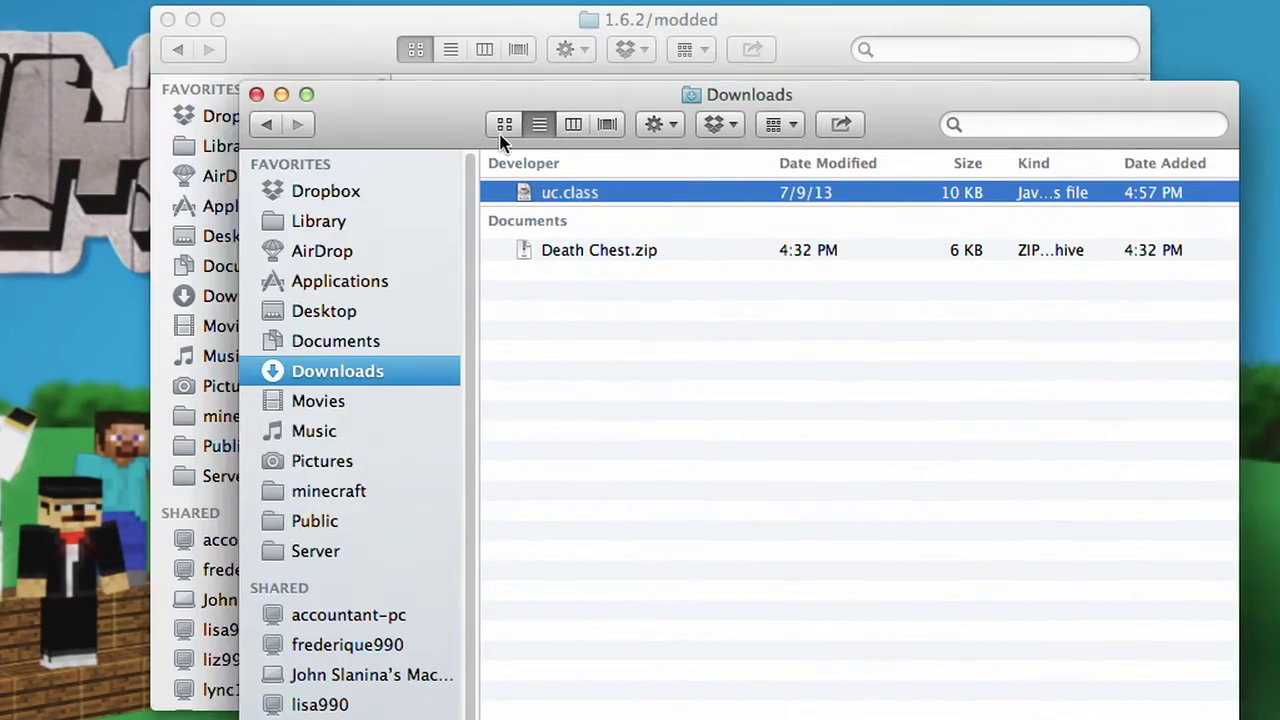
left_click_drag(473, 111, 691, 451)
left_click_drag(776, 533, 724, 215)
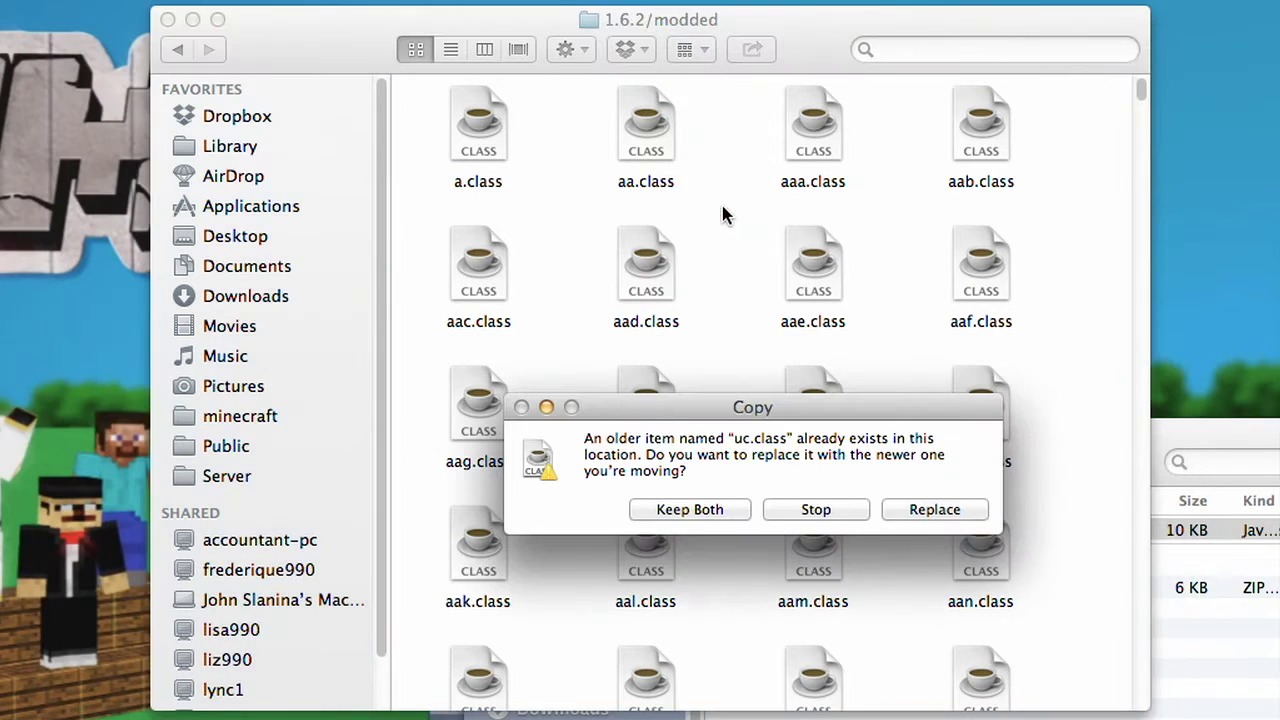
left_click(952, 510)
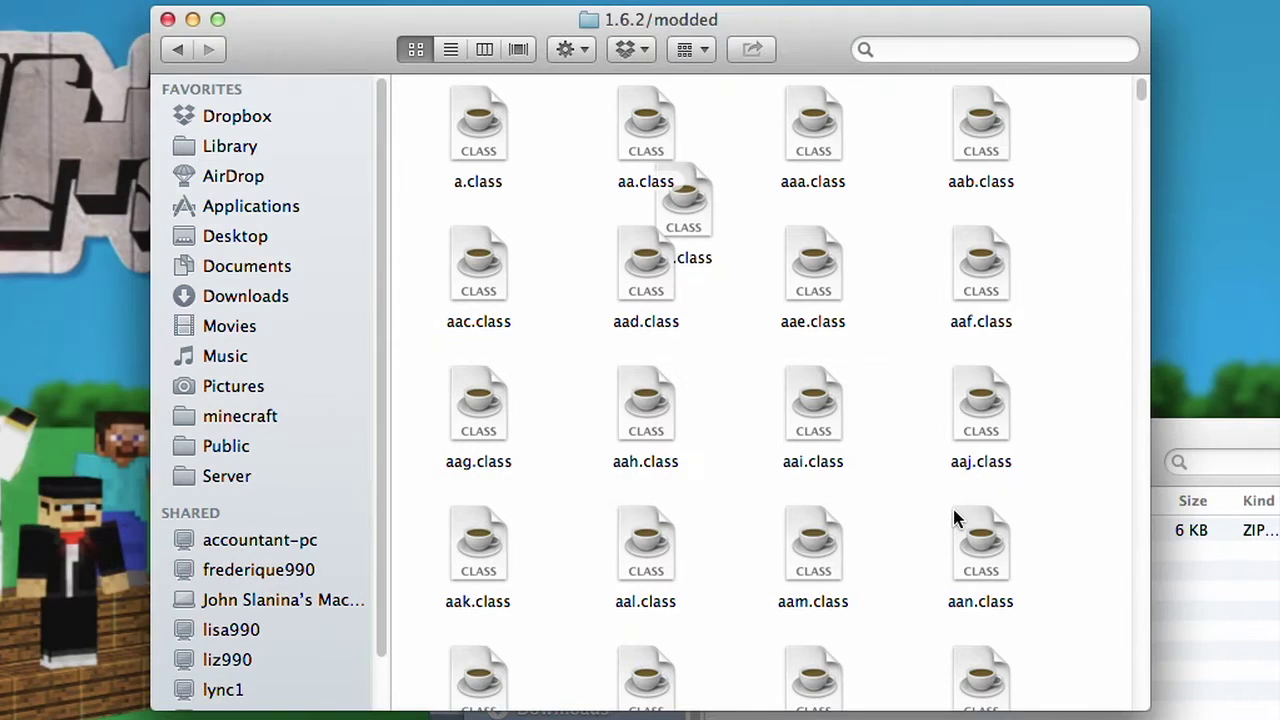
Select the META-INF folder in the extracted files.
scroll(725, 318, "down", 20)
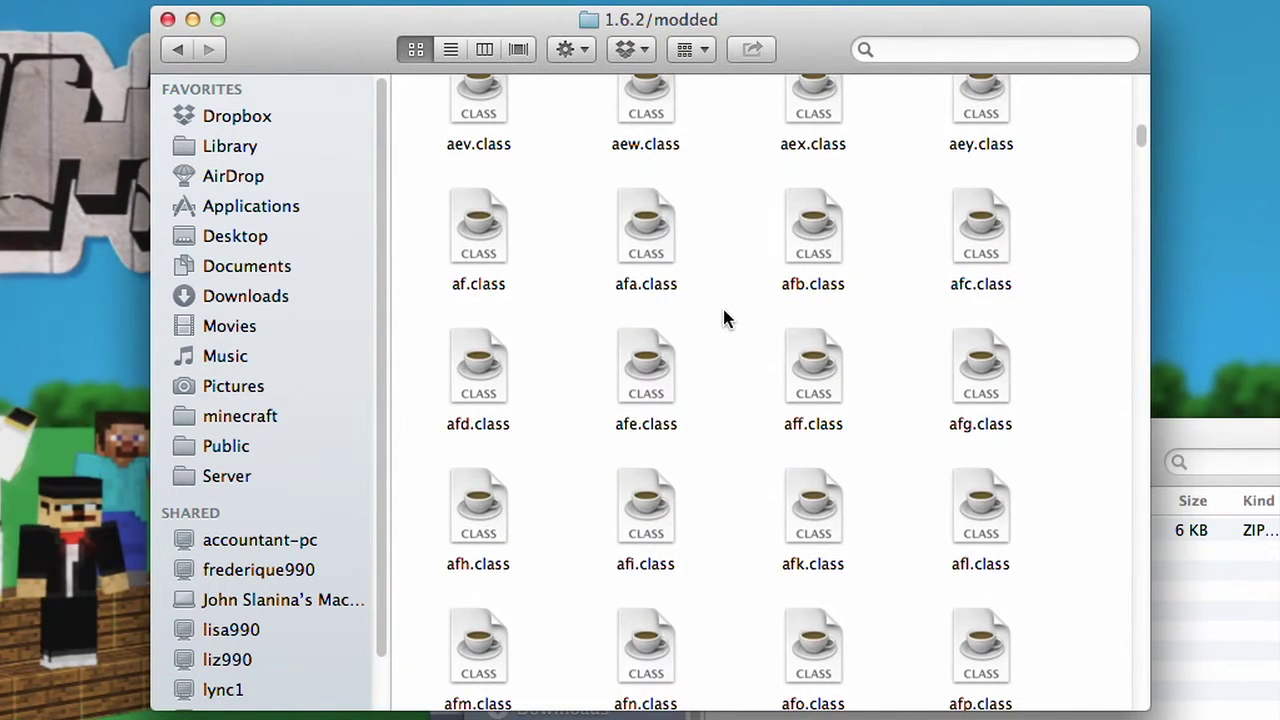
key("m")
key("e")
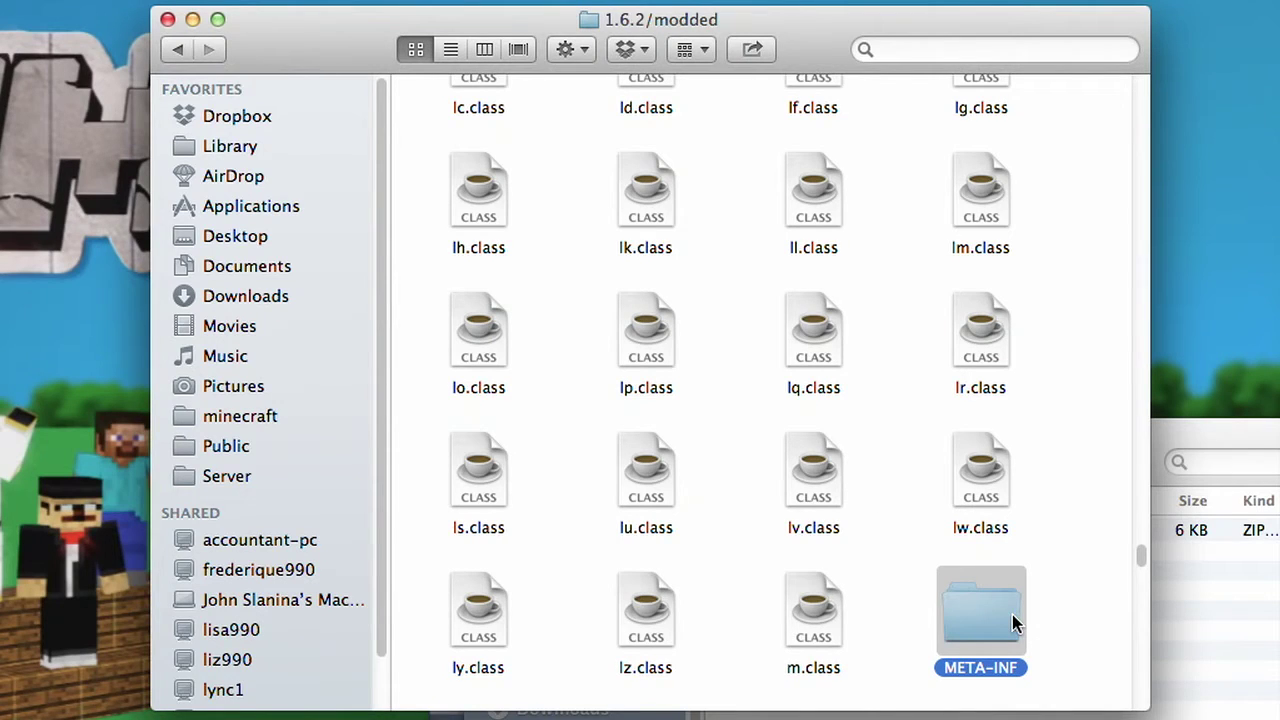
Delete the META-INF folder and select all remaining files.
key("super+BackSpace")
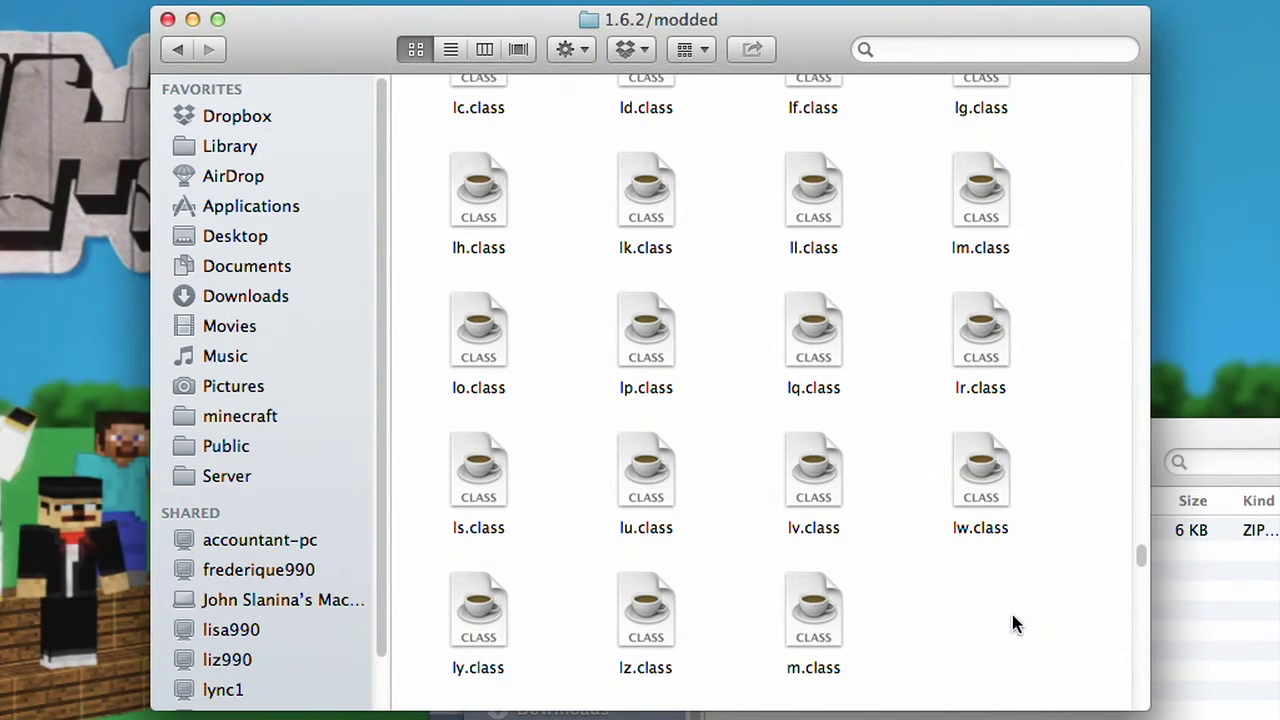
key("super+a")
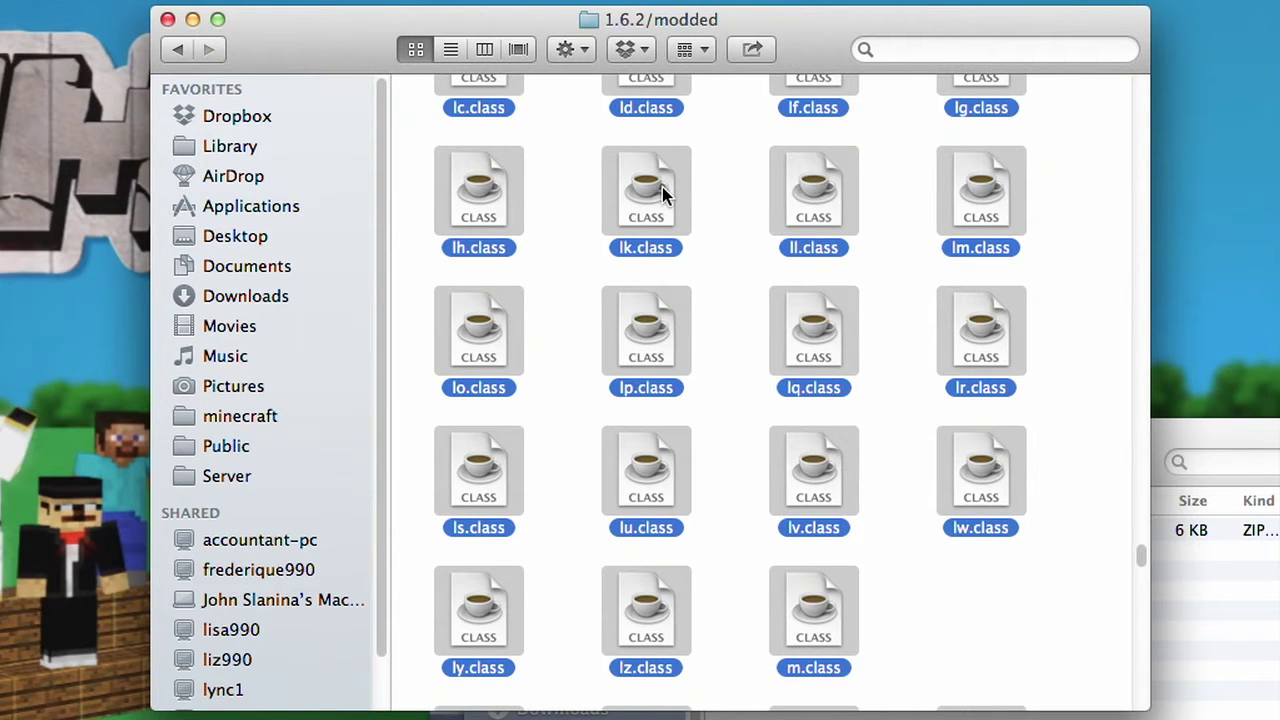
scroll(662, 190, "up", 15)
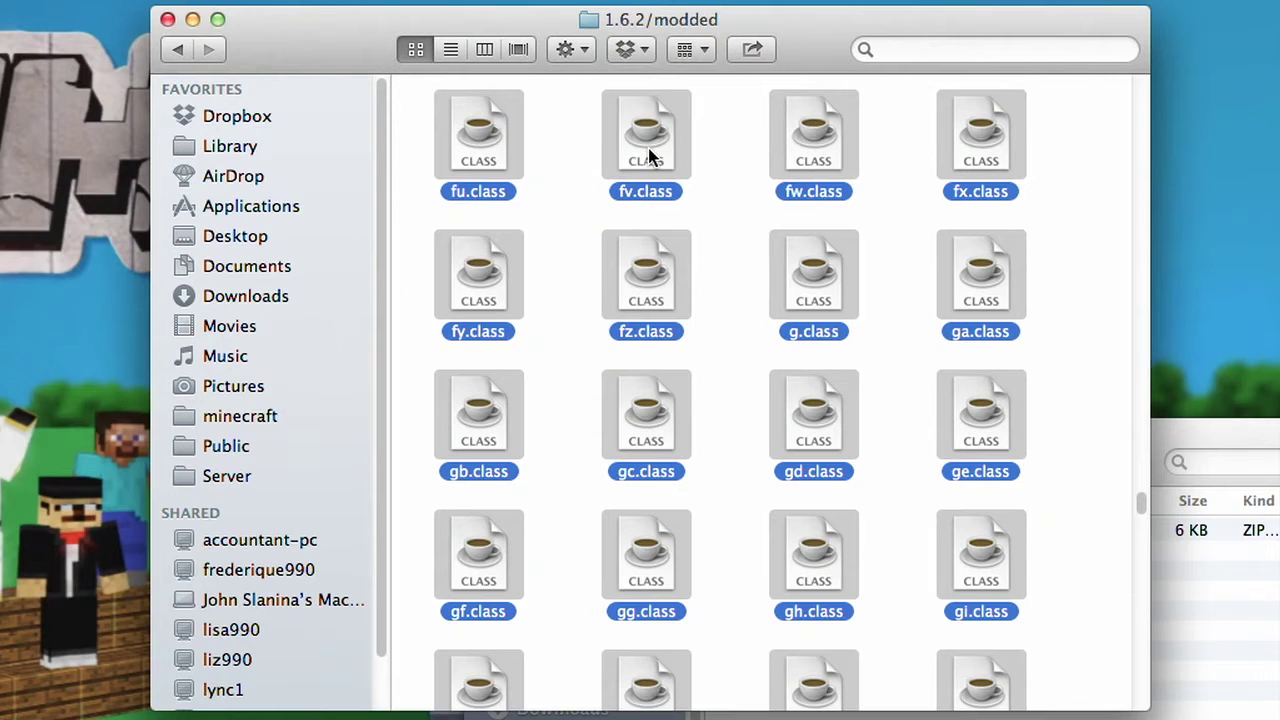
Compress all 1561 selected items into Archive.zip.
right_click(821, 290)
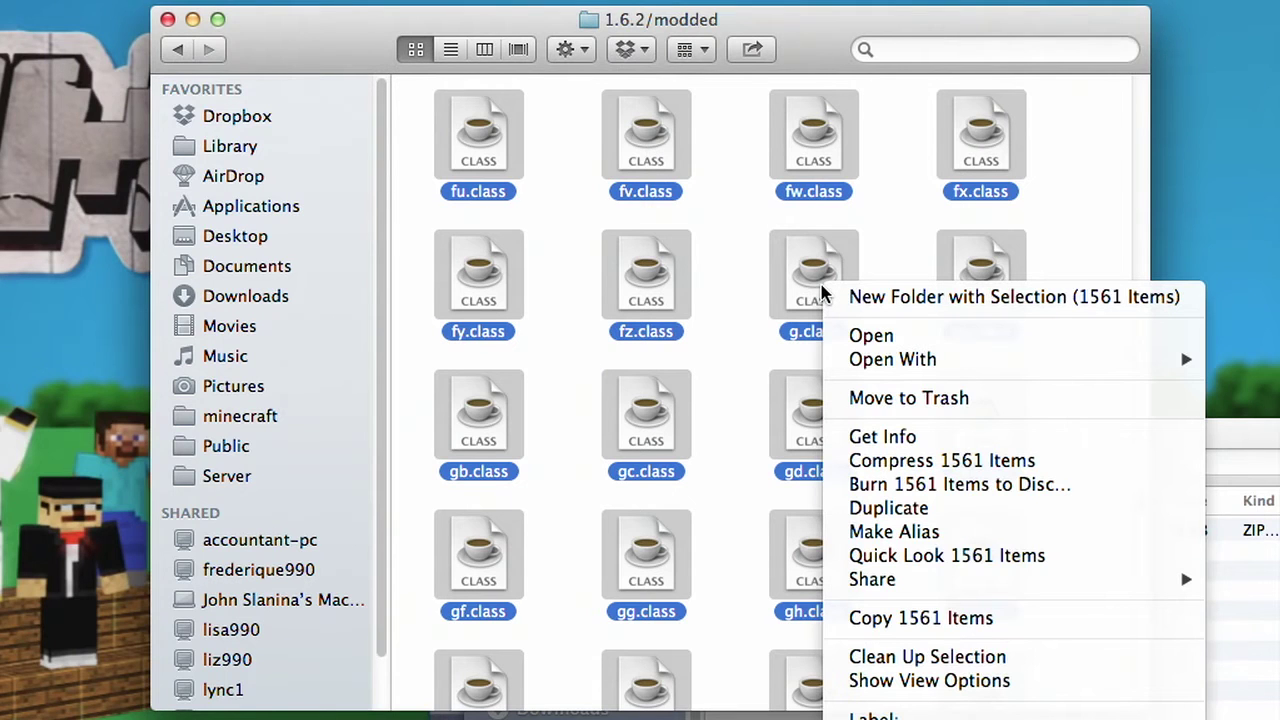
left_click(910, 461)
scroll(905, 465, "down", 20)
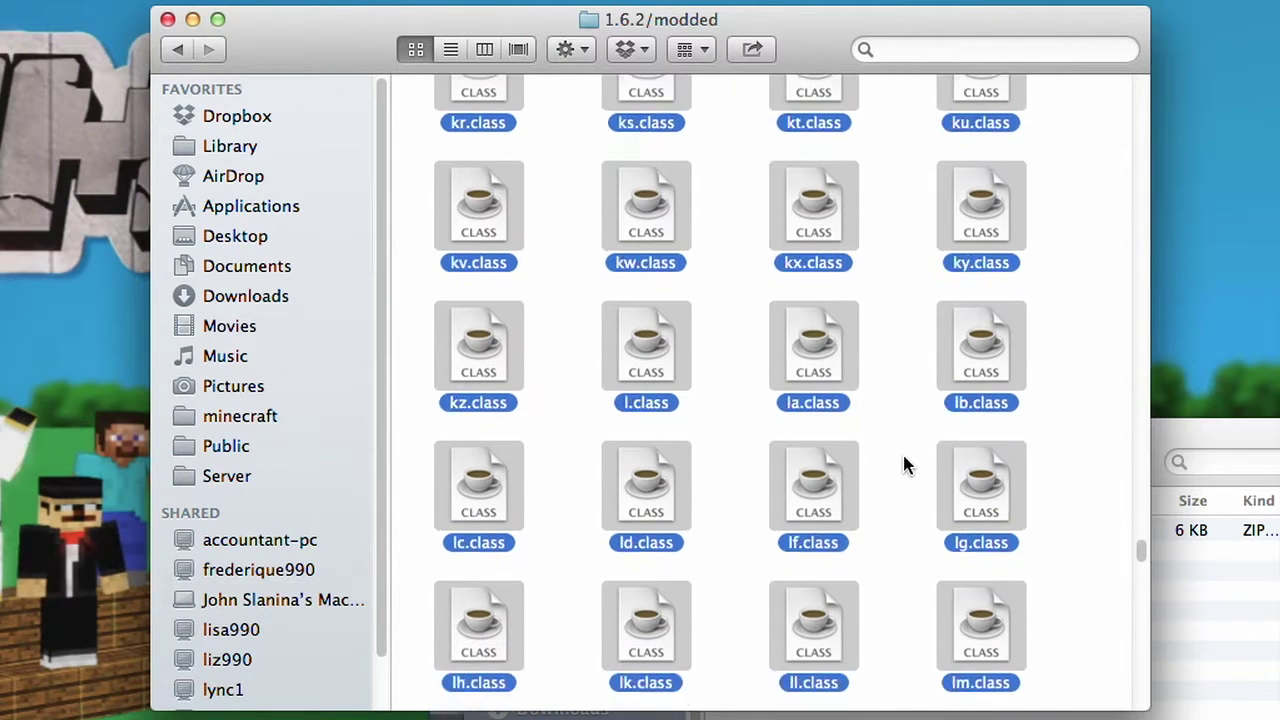
scroll(904, 457, "down", 20)
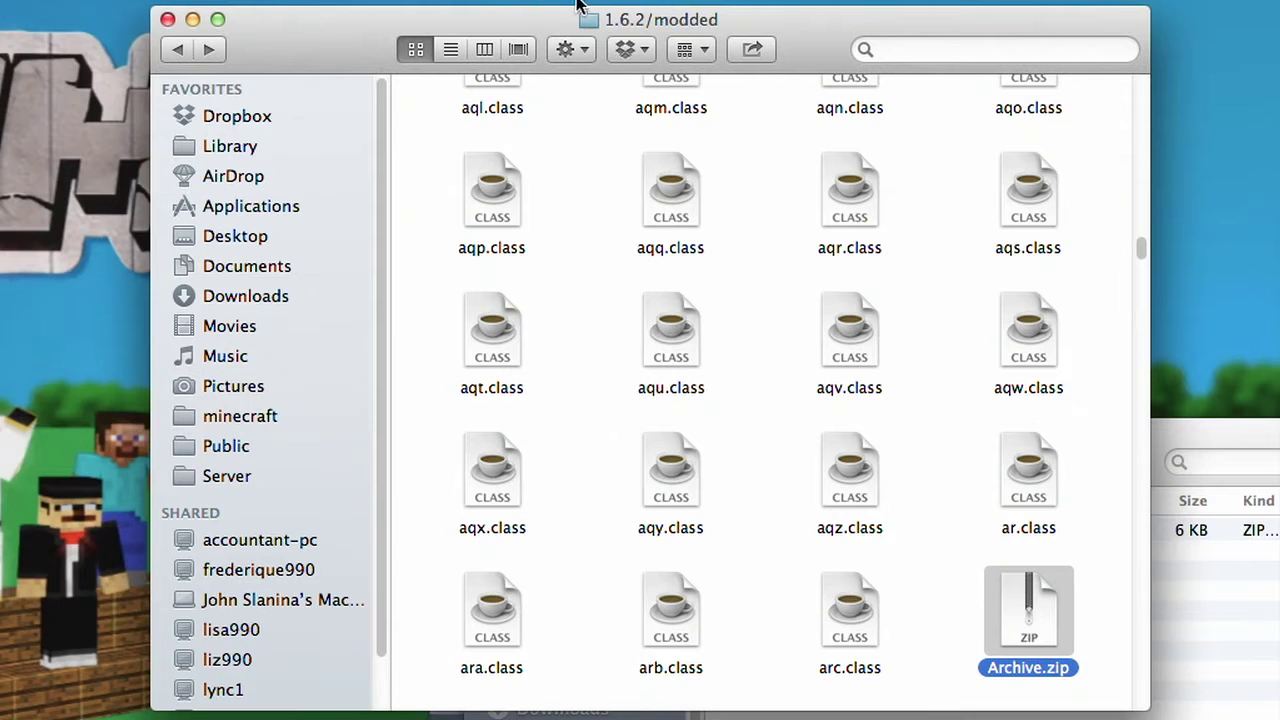
left_click(603, 22, "super")
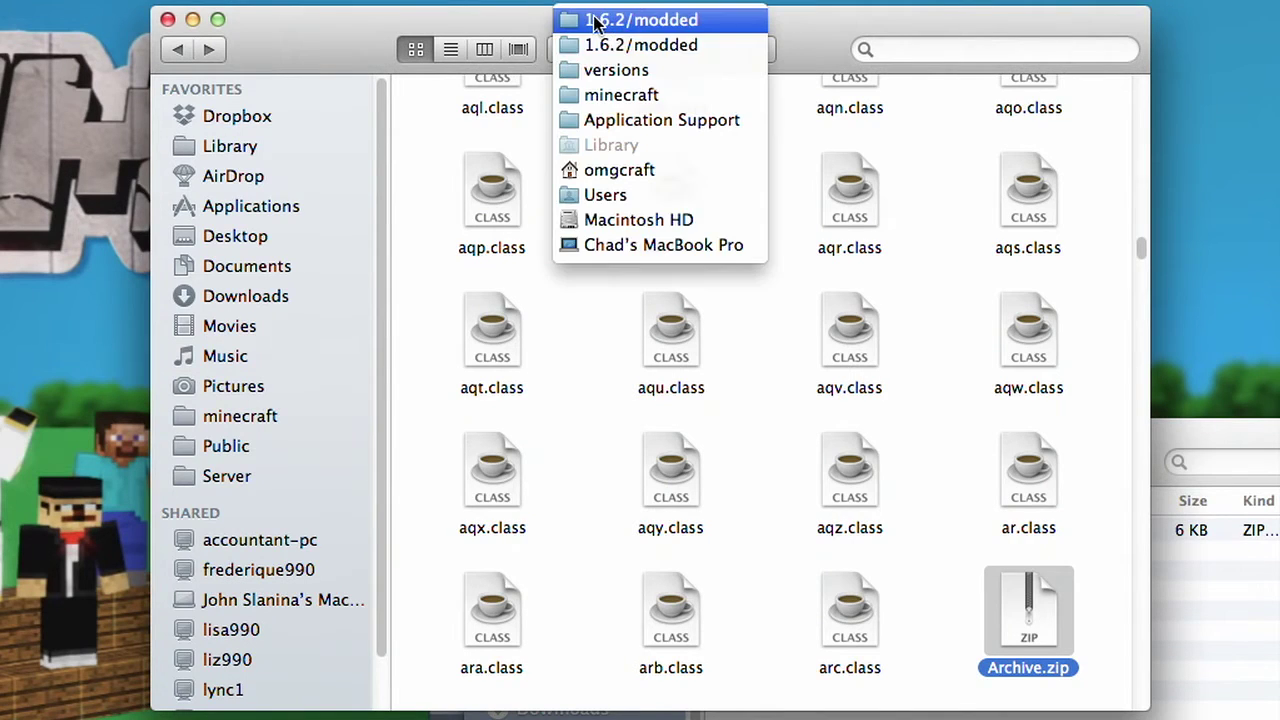
Trash the old extracted 1.6.2/modded folder and 1.6.2/modded.zip.
left_click(615, 46)
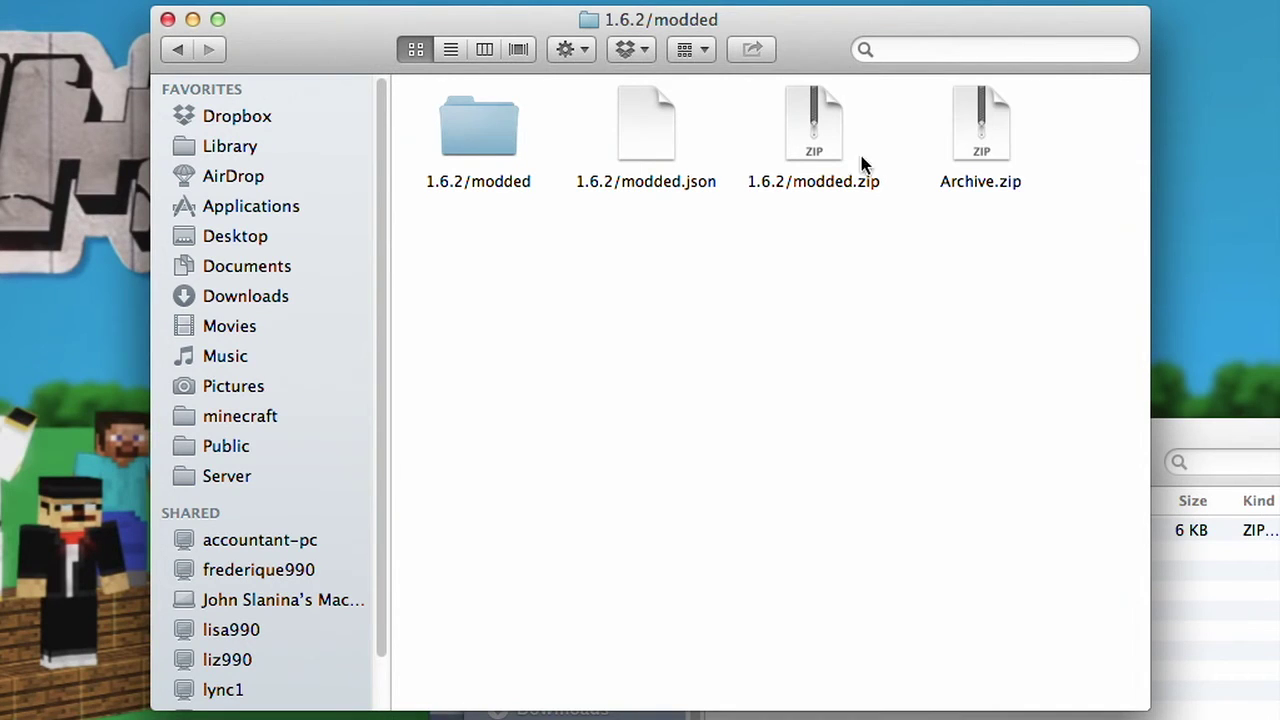
left_click(502, 146)
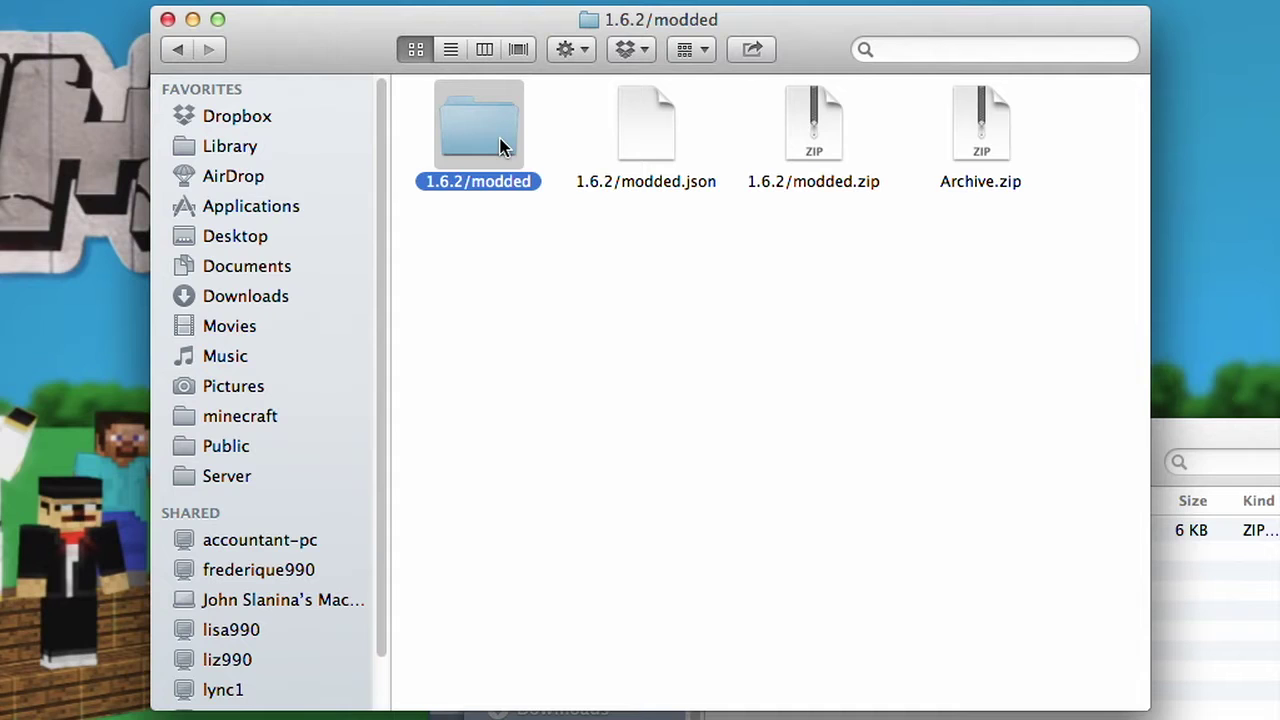
left_click(822, 116)
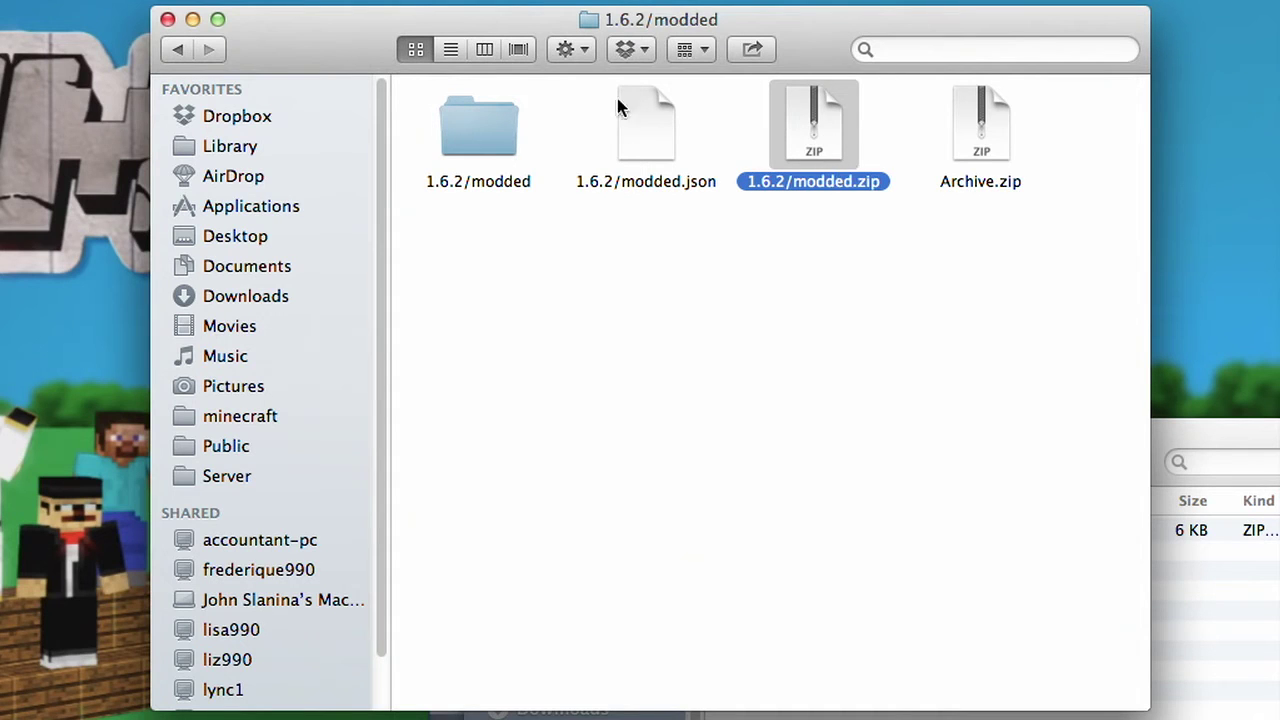
left_click(498, 131)
left_click(786, 130, "super")
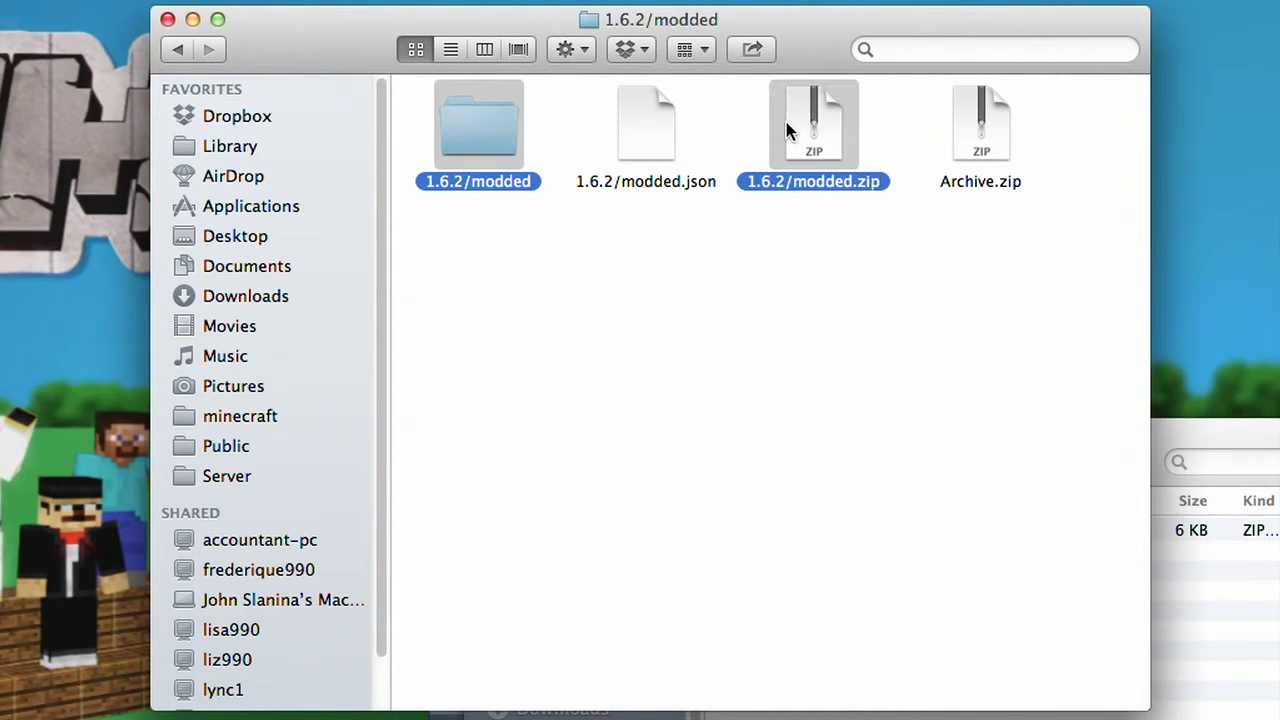
key("super+BackSpace")
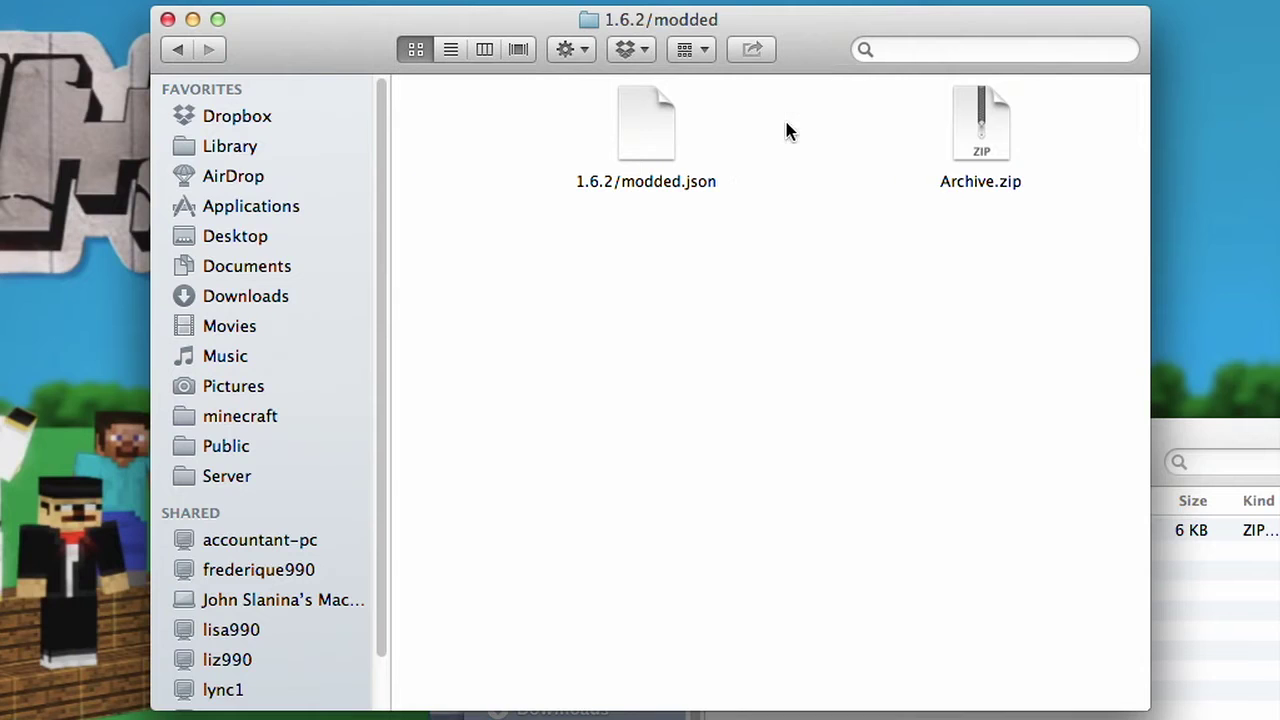
Rename Archive.zip to 1.6.2/modded.jar, confirming the .jar extension.
left_click_drag(991, 132, 470, 165)
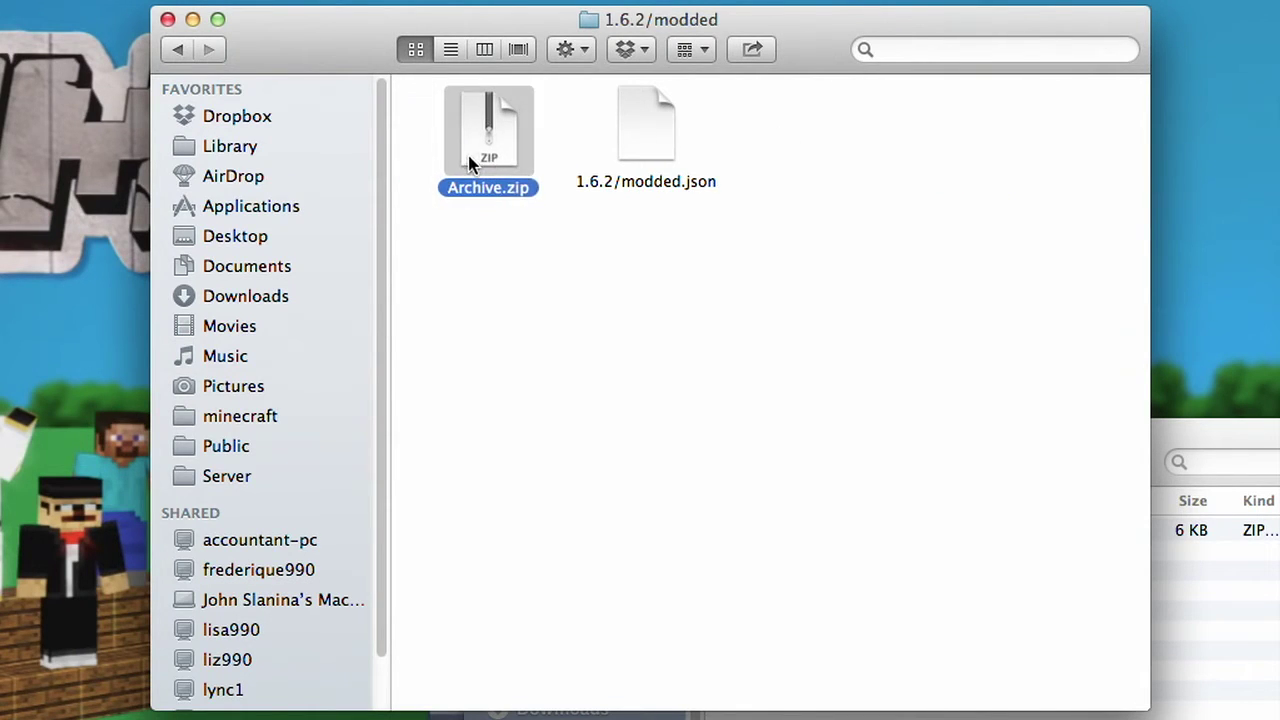
left_click(646, 183)
key("Return")
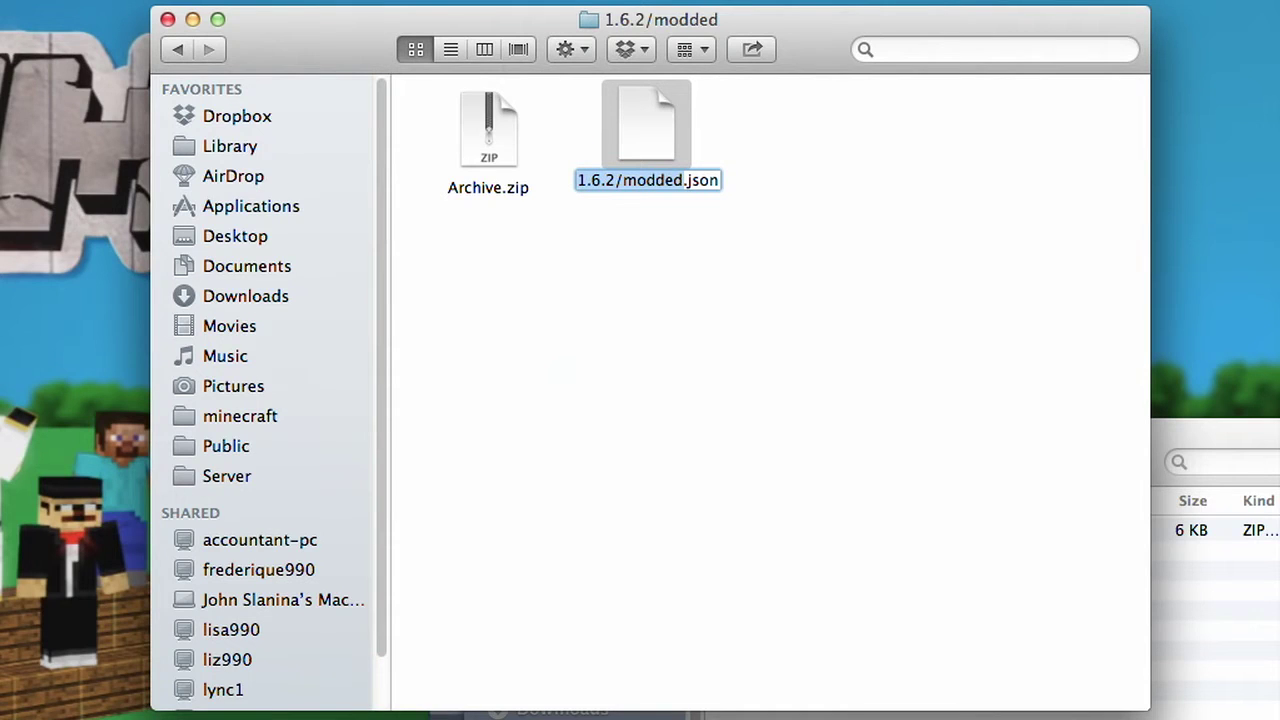
left_click(497, 148)
key("Return")
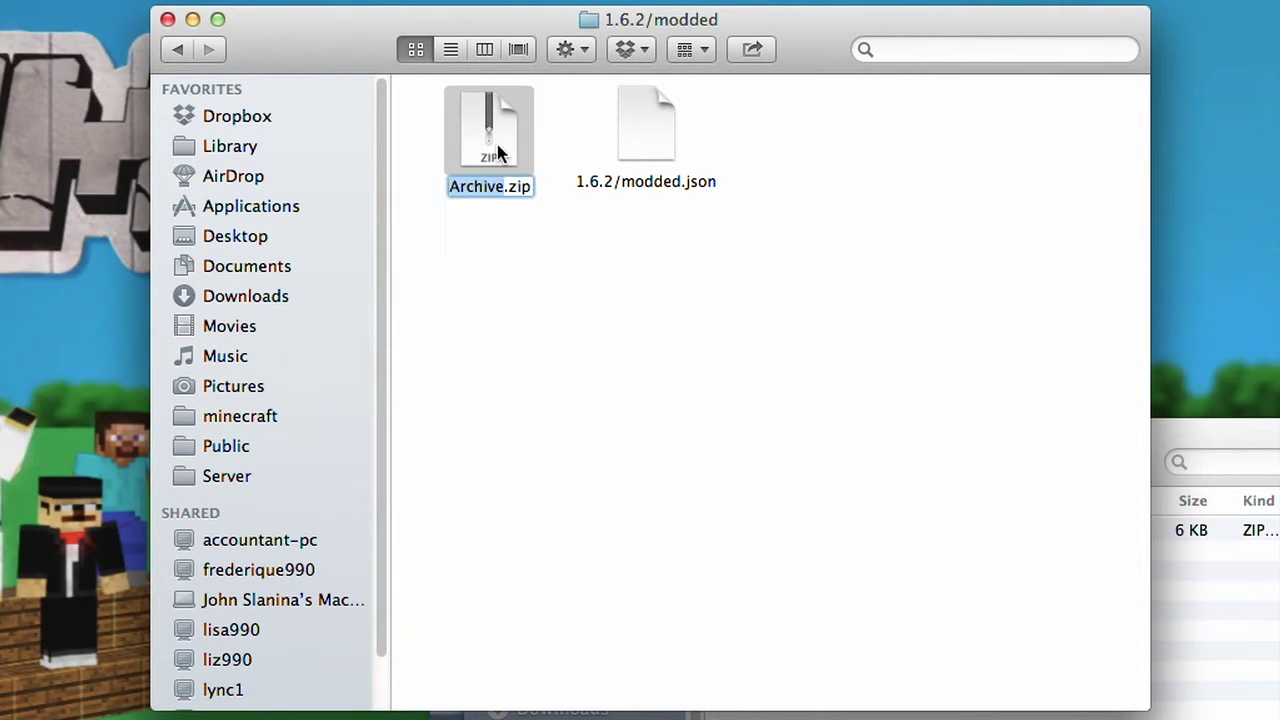
key("cmd+v")
key("Right")
key("Right")
key("Right")
key("Right")
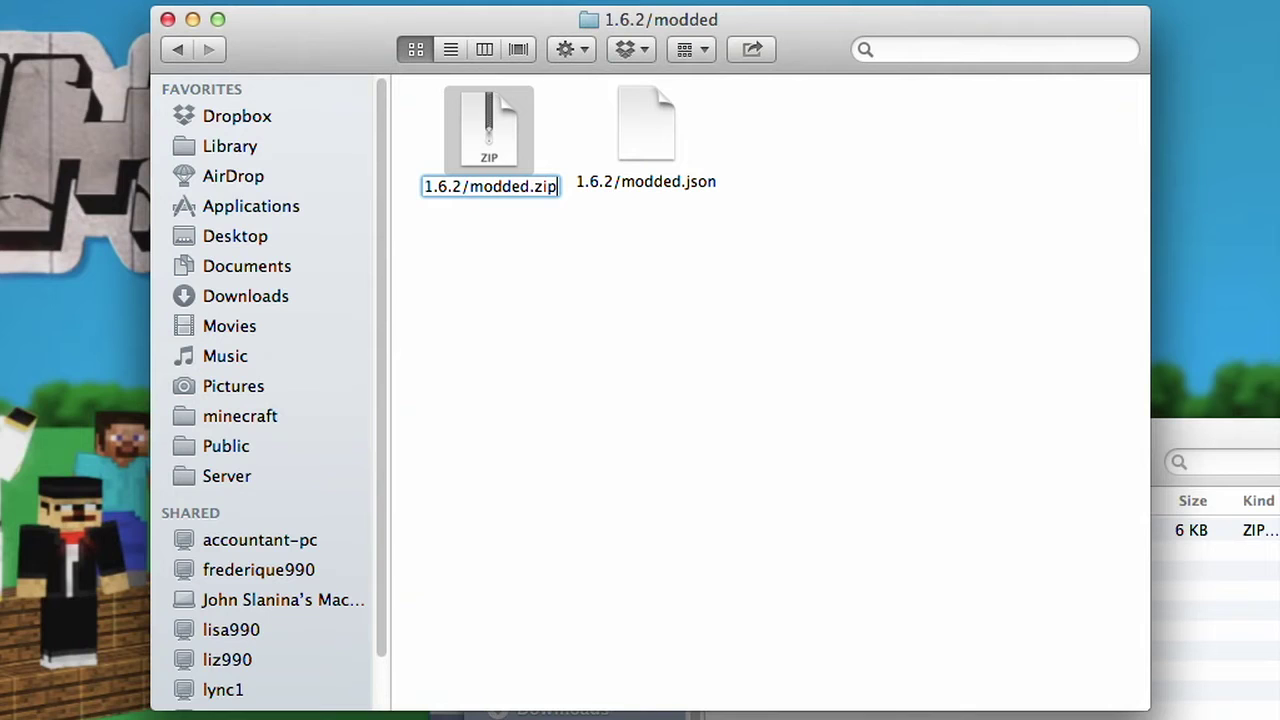
key("BackSpace")
key("BackSpace")
key("BackSpace")
type("jar")
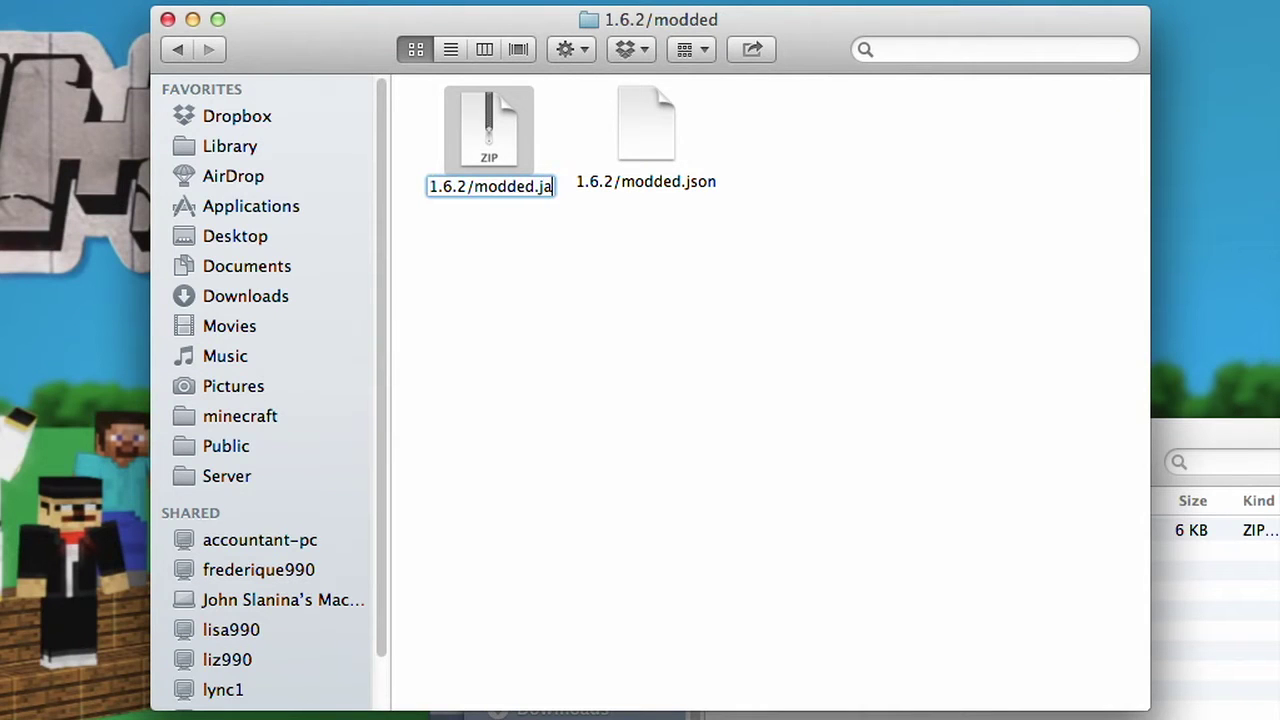
key("Return")
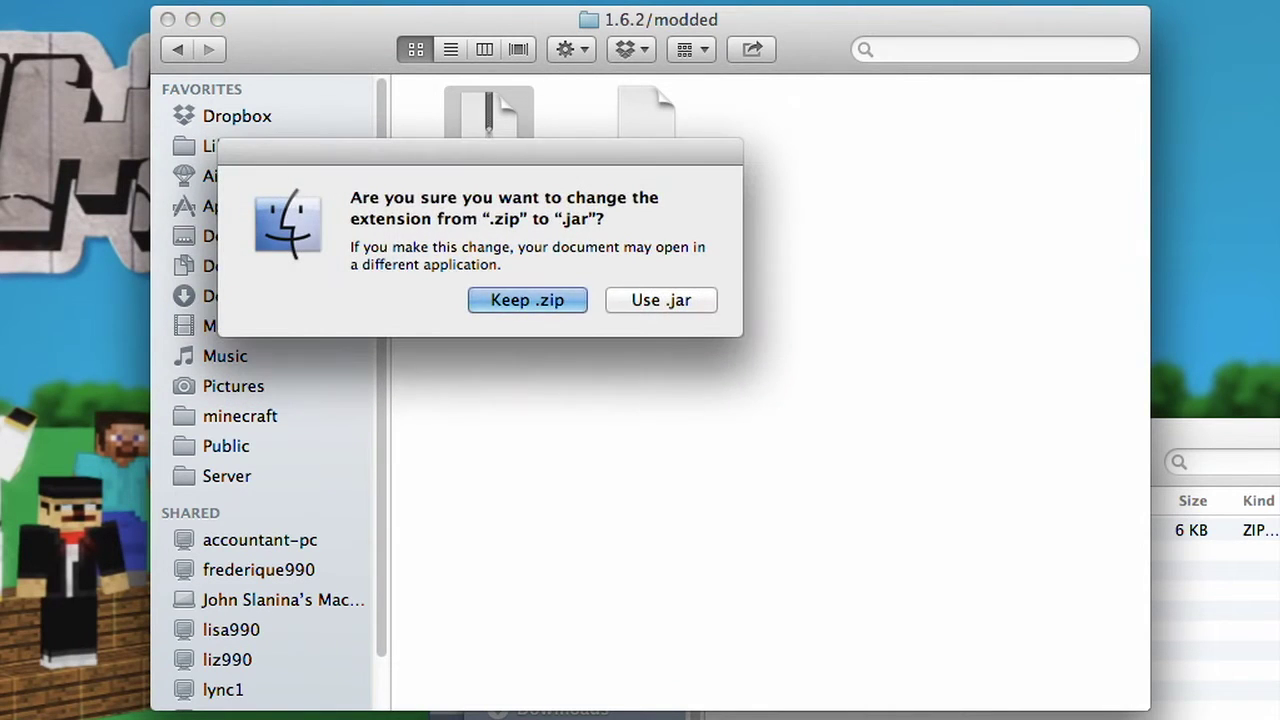
left_click(666, 300)
left_click(667, 295)
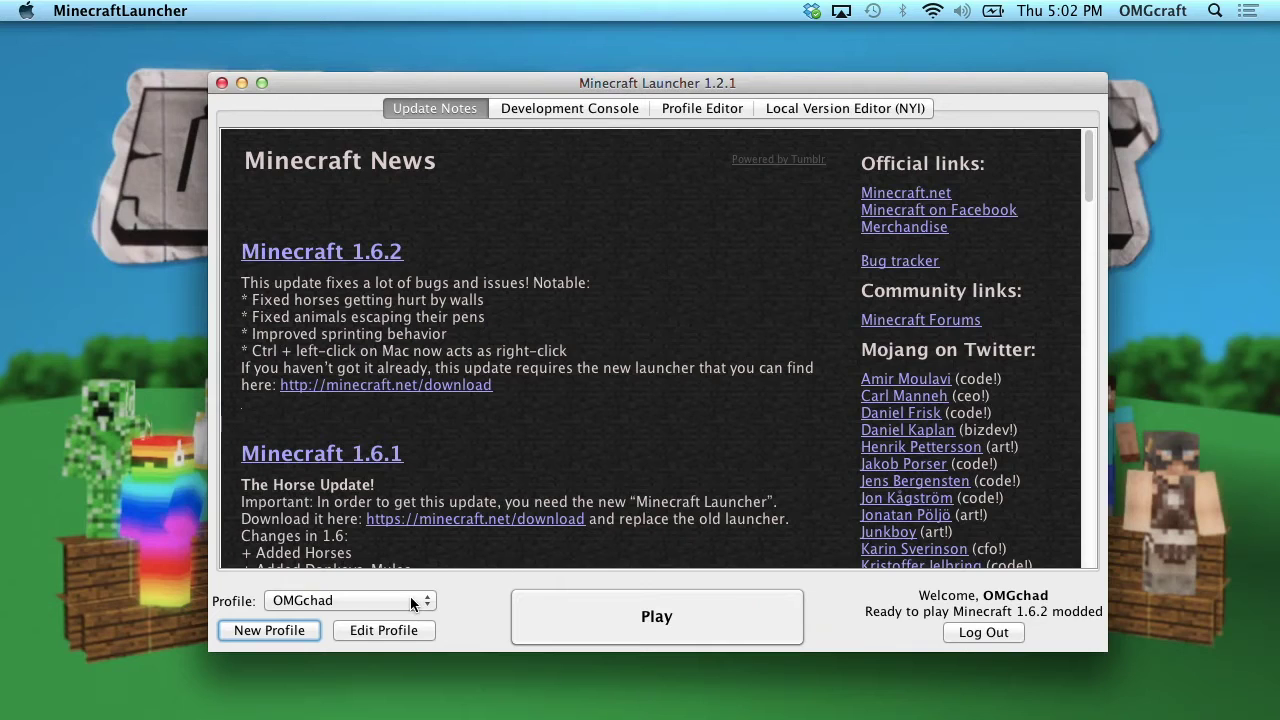
Create and save a new launcher profile using release 1.6.2 modded, then press Play.
left_click(280, 628)
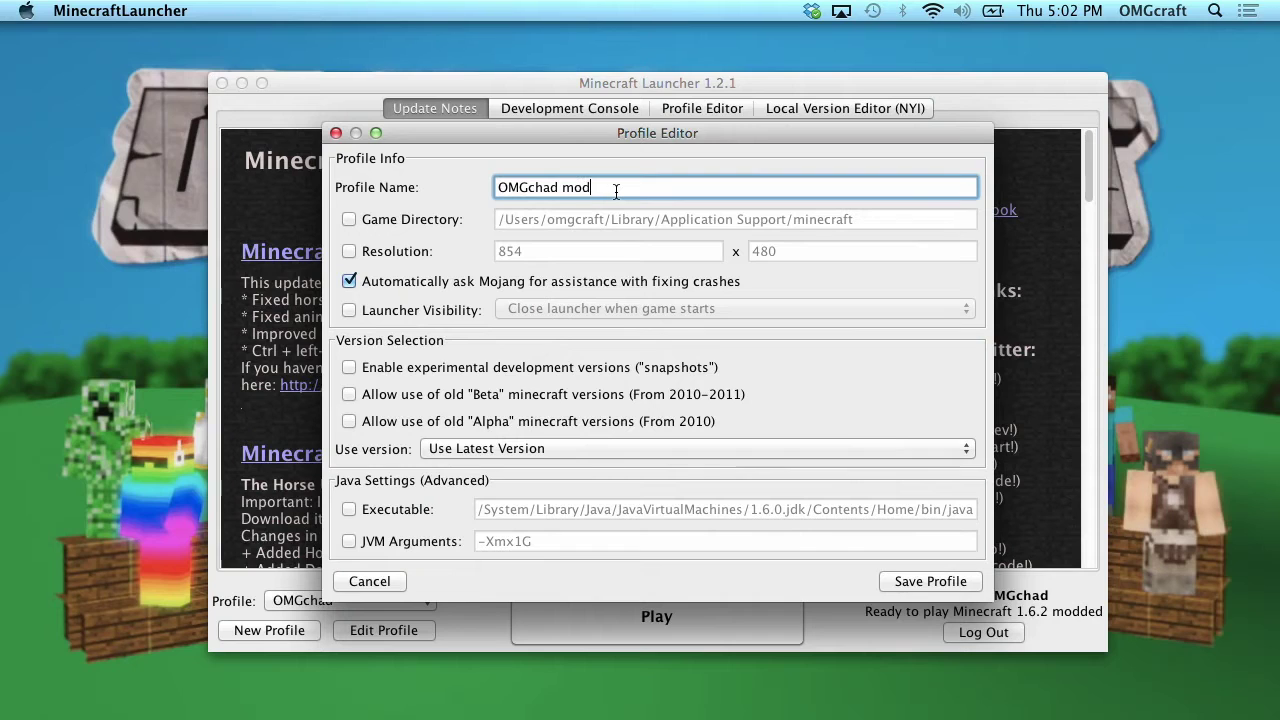
left_click(442, 448)
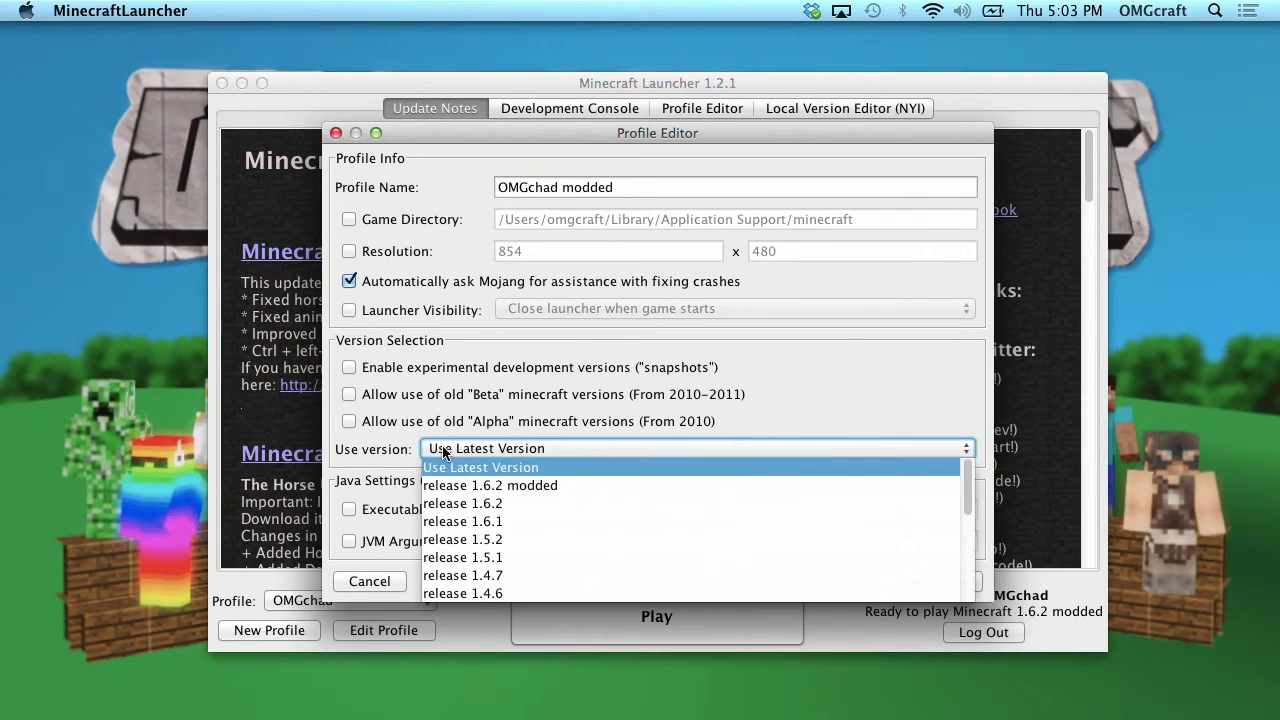
left_click(572, 485)
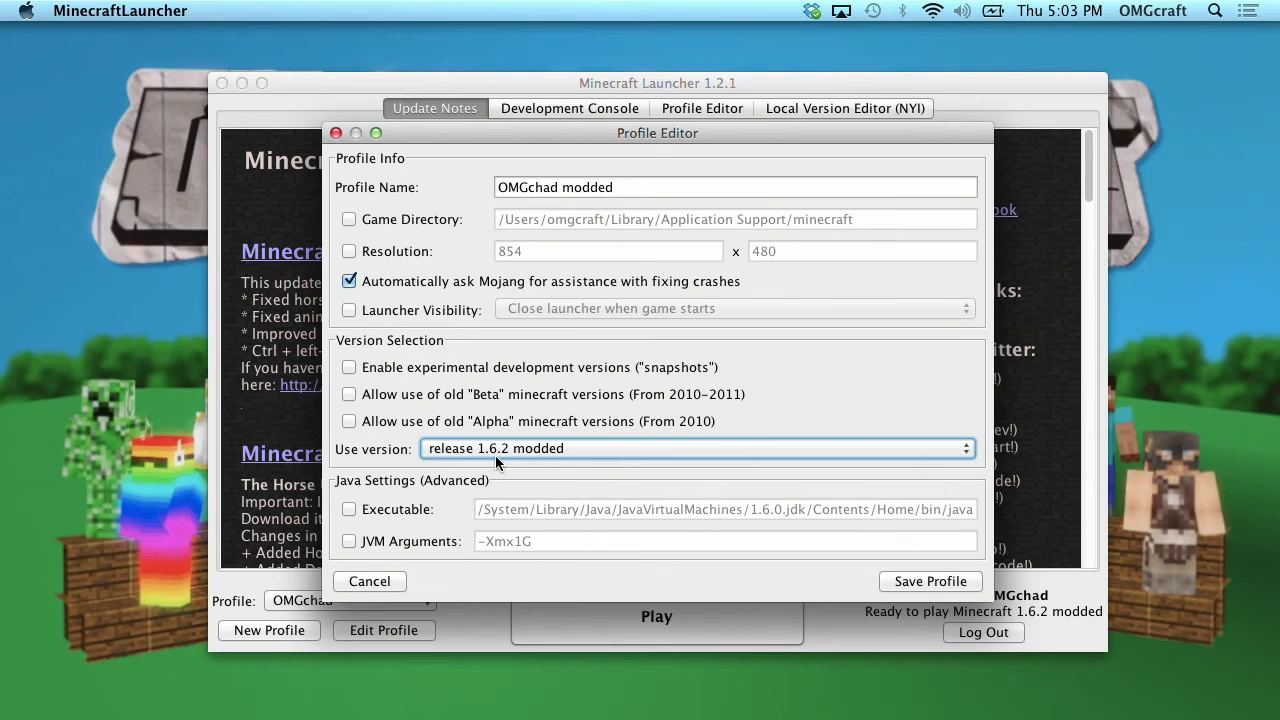
left_click(922, 582)
left_click(704, 617)
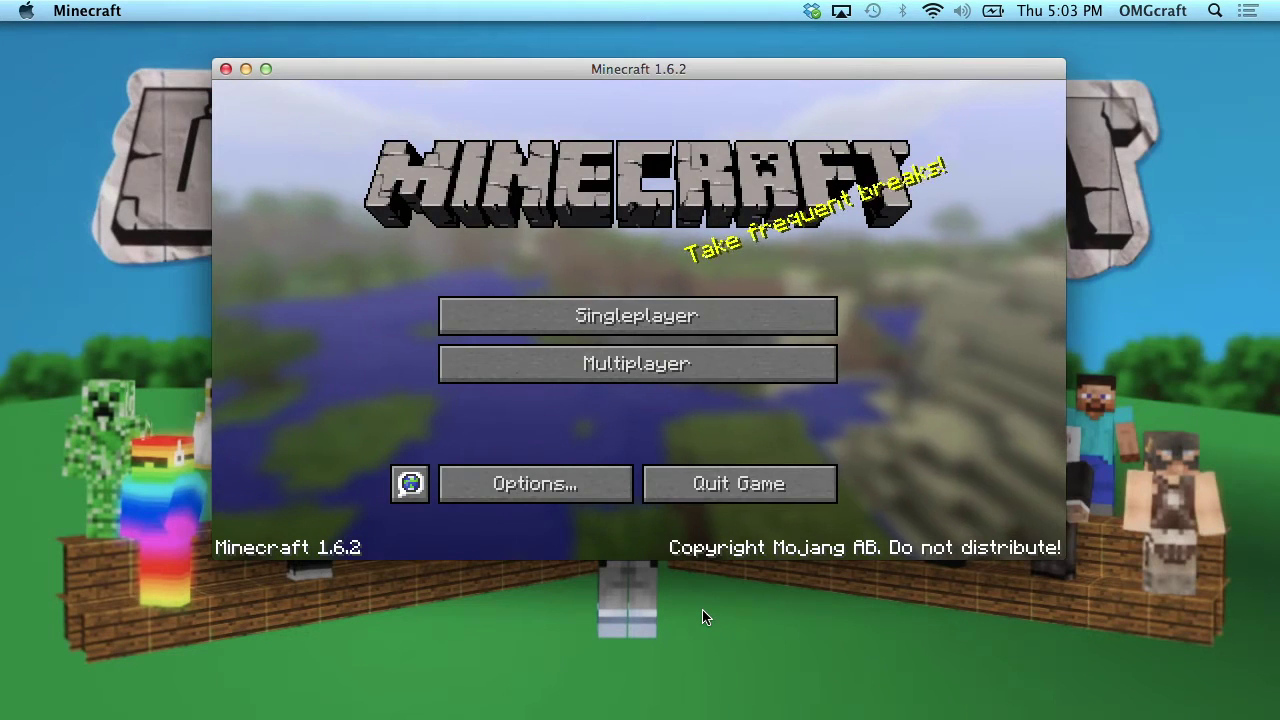
Load the Death! singleplayer world in a full-screen game window.
left_click(652, 313)
left_click(600, 300)
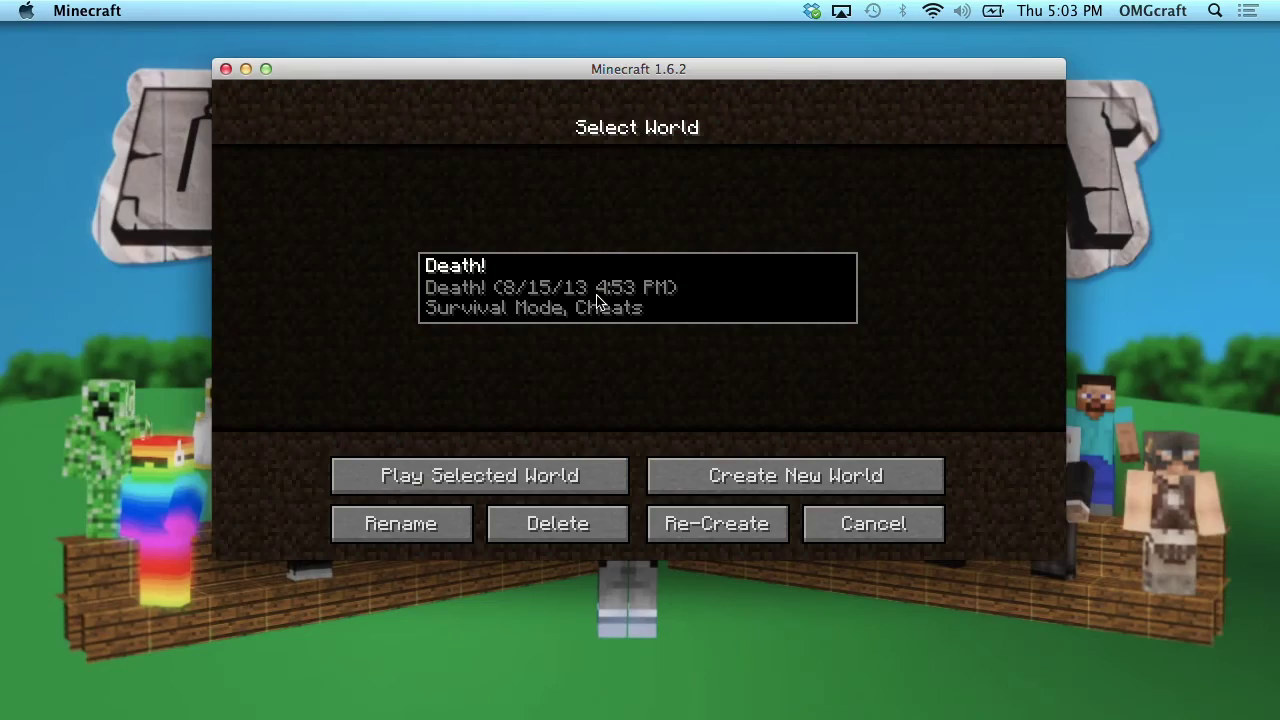
double_click(597, 300)
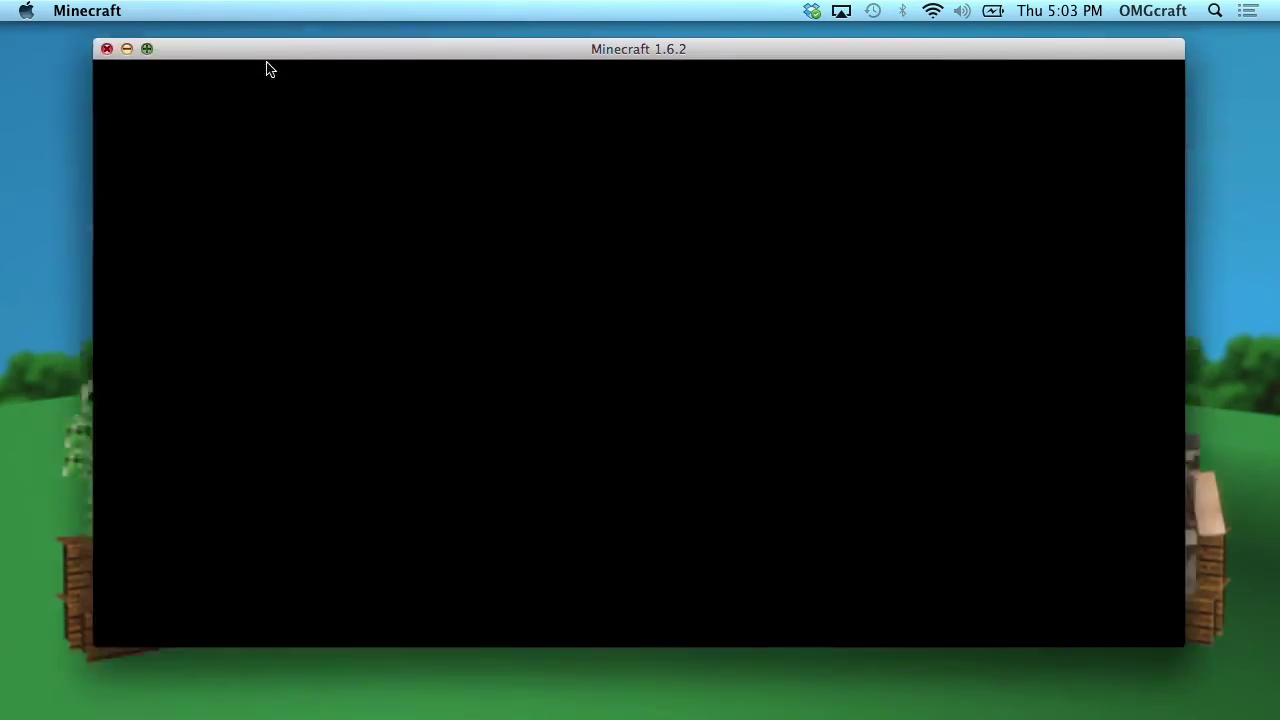
left_click(266, 68)
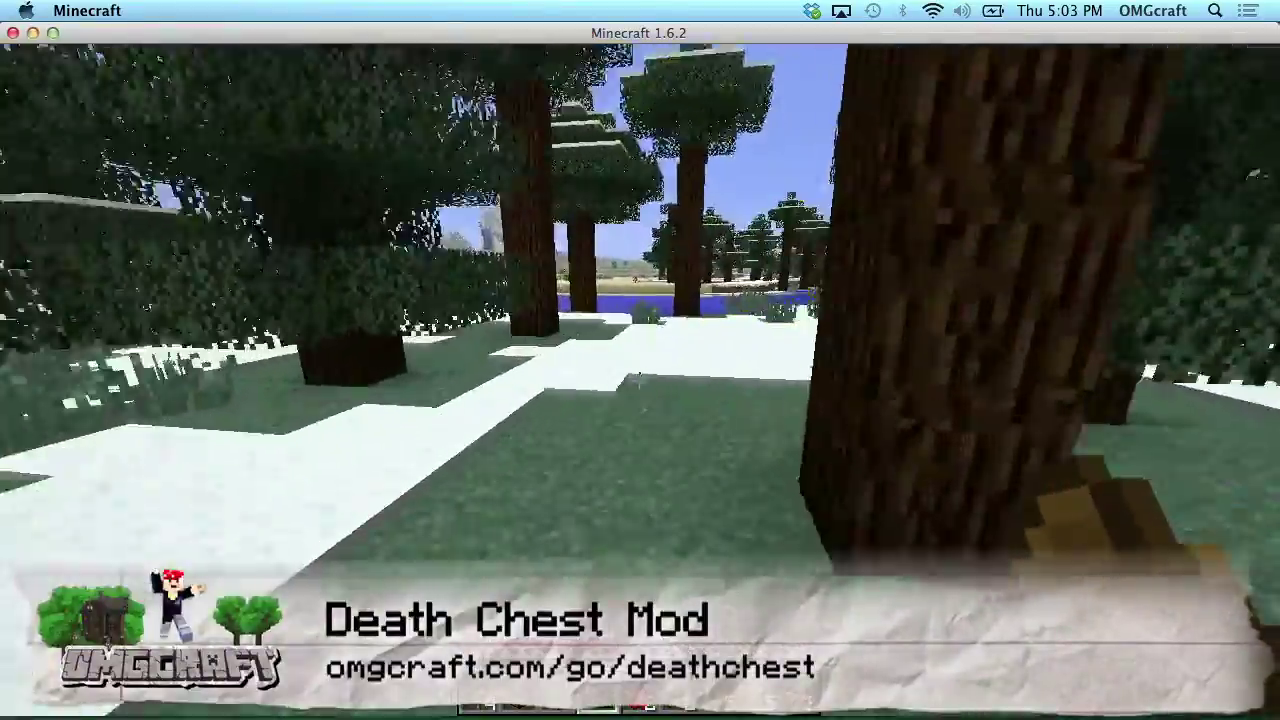
Walk into the lake and swim along the underwater stone wall.
key("w")
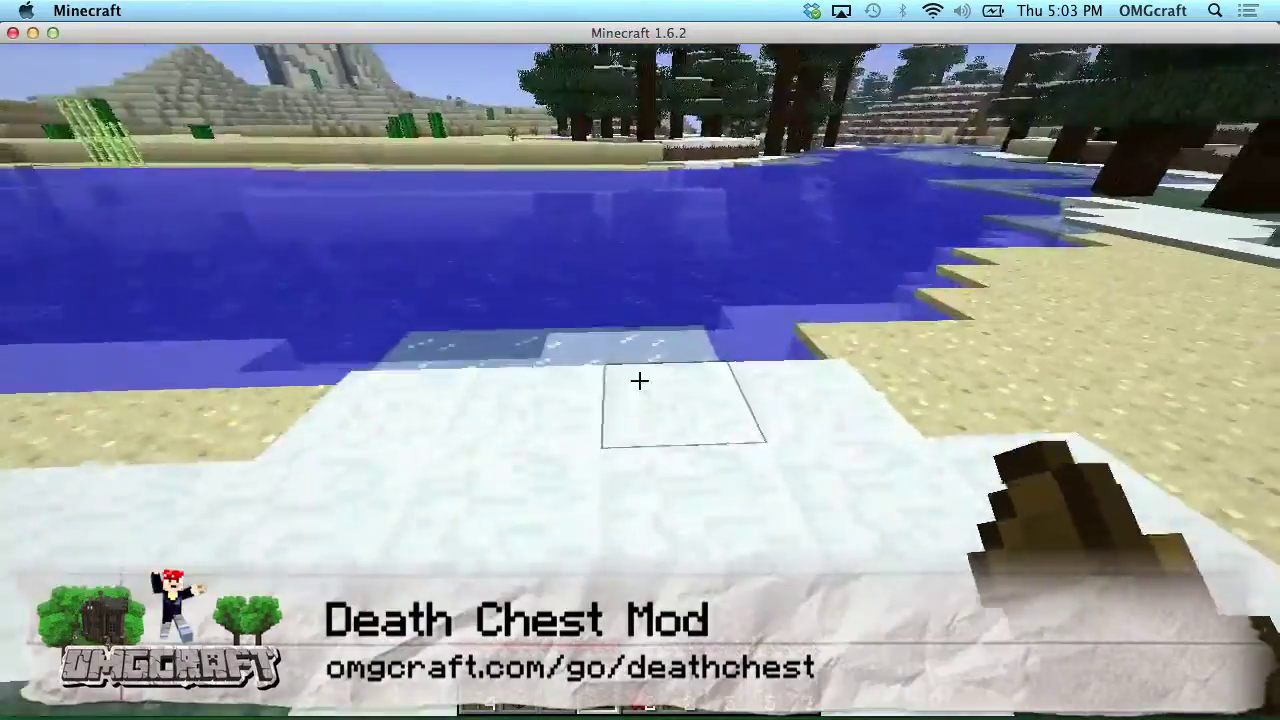
key("w")
key("space")
key("w")
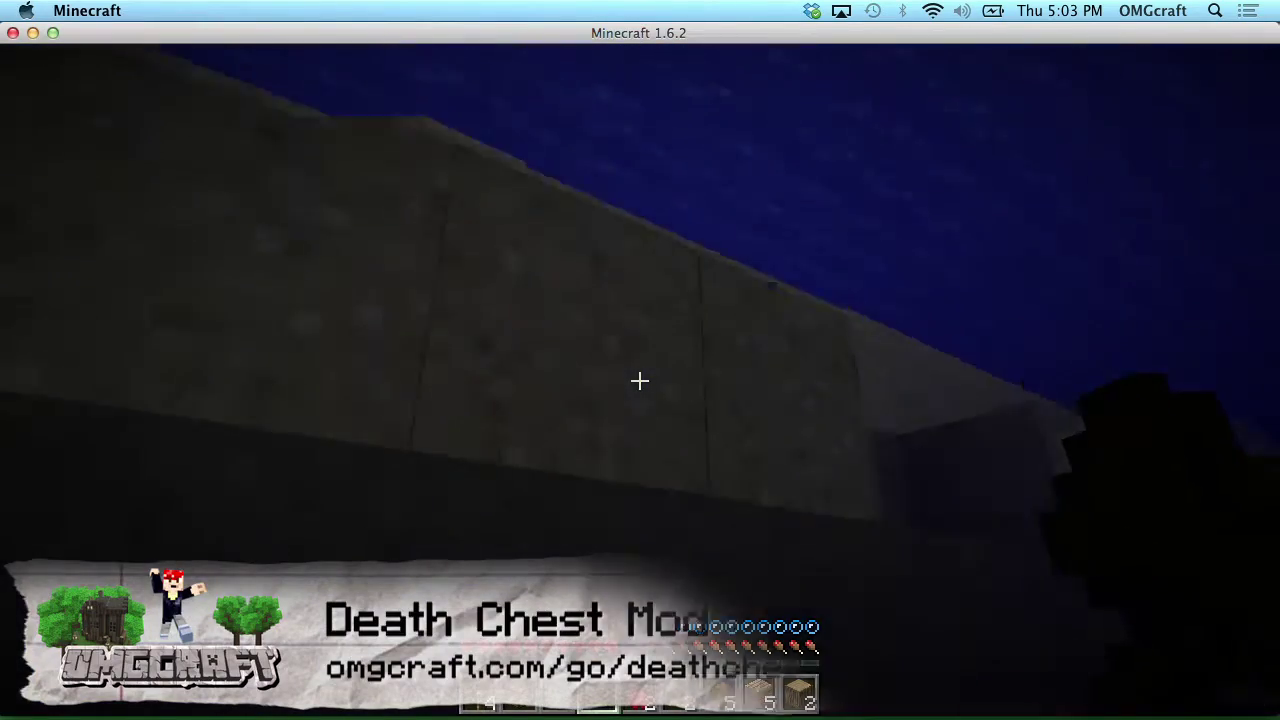
key("w")
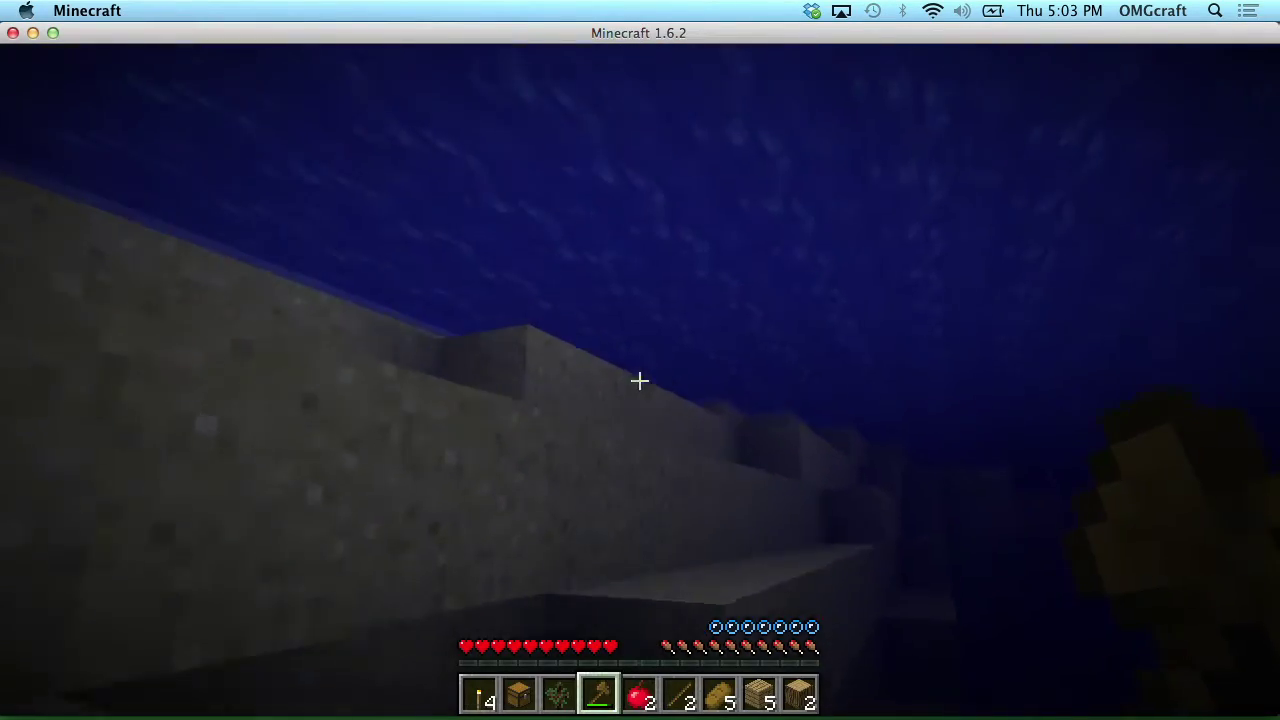
key("w")
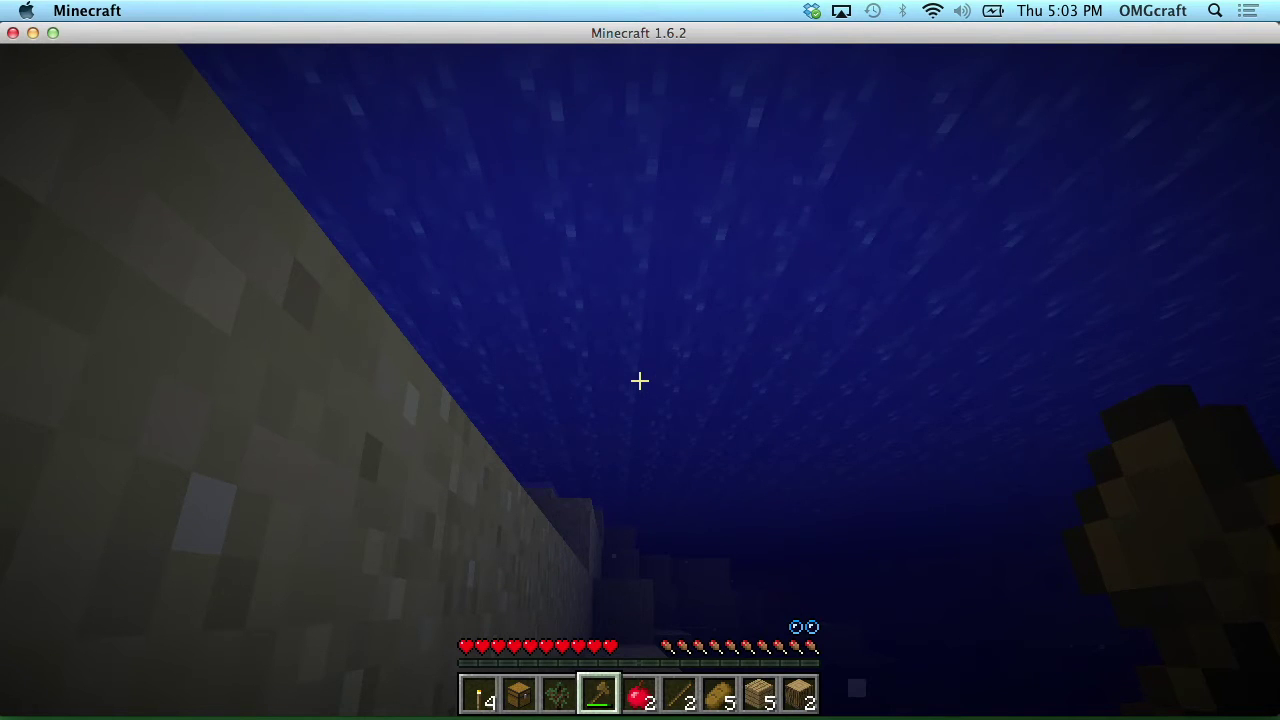
Hold the chest and stay underwater until the player drowns.
key("2")
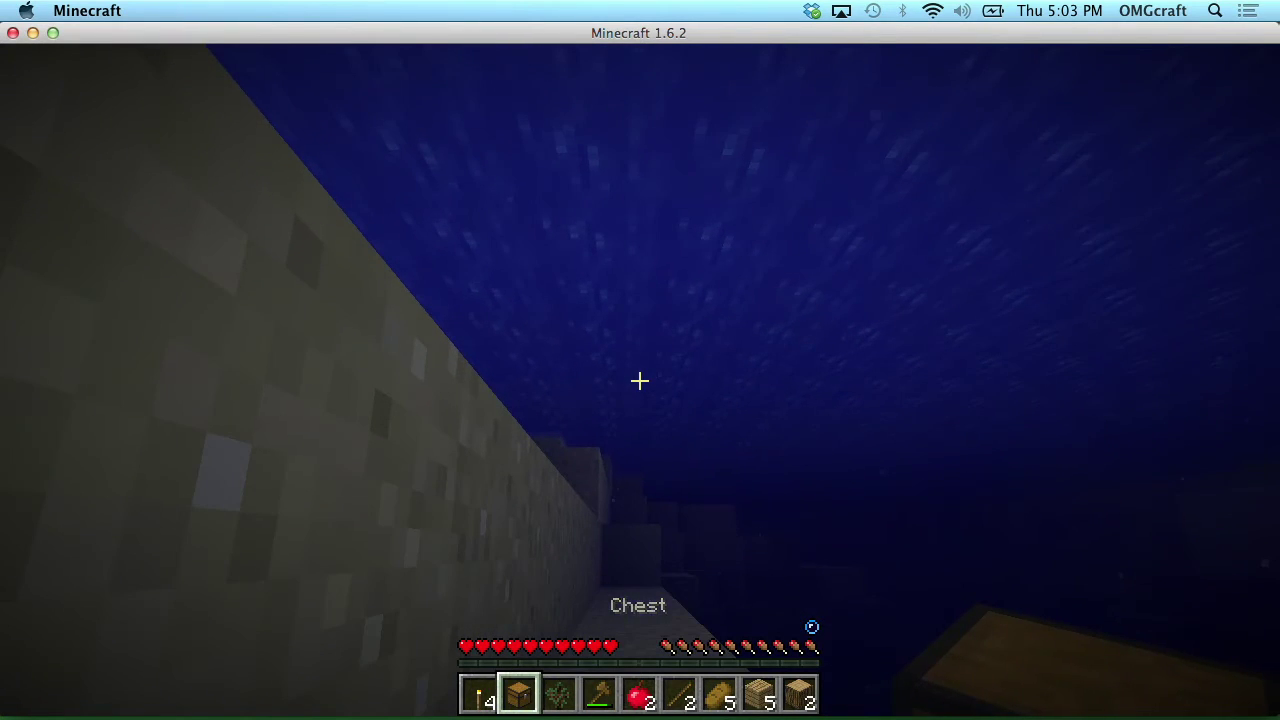
left_click(886, 529)
left_click(251, 249)
left_click(757, 309)
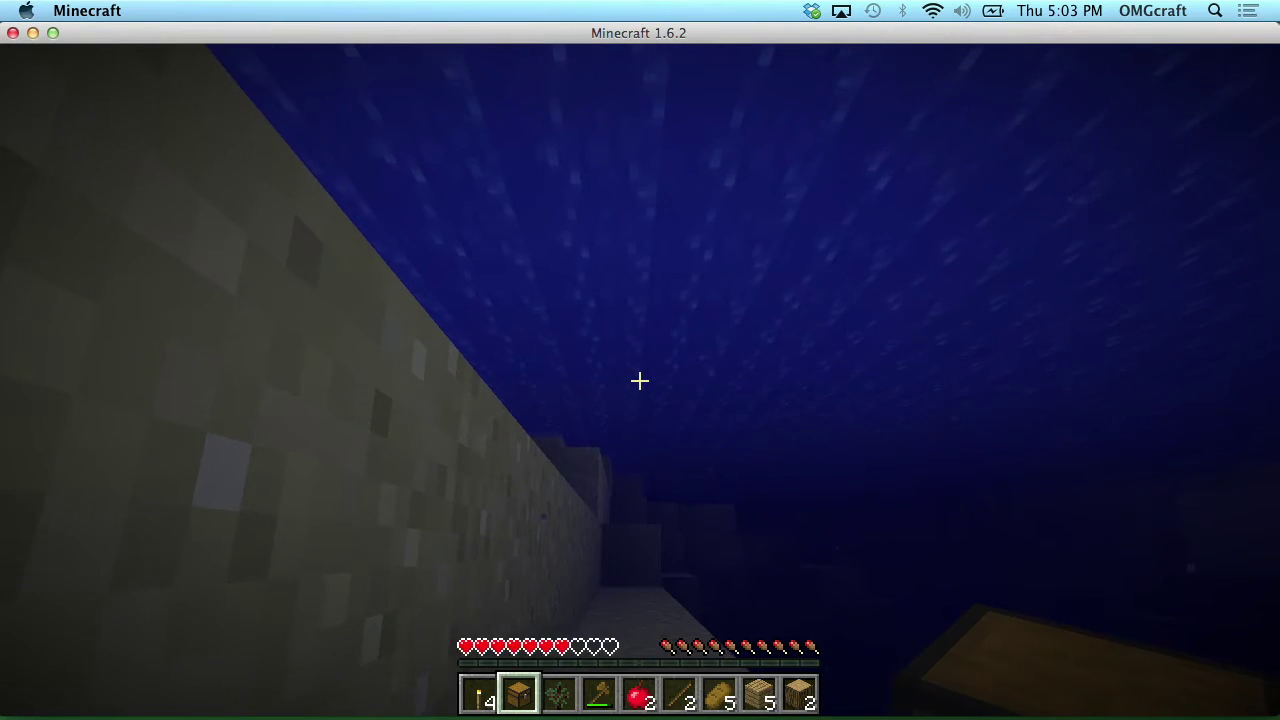
left_click(658, 100)
left_click(415, 383)
left_click(591, 400)
left_click(629, 286)
left_click(609, 186)
left_click(749, 417)
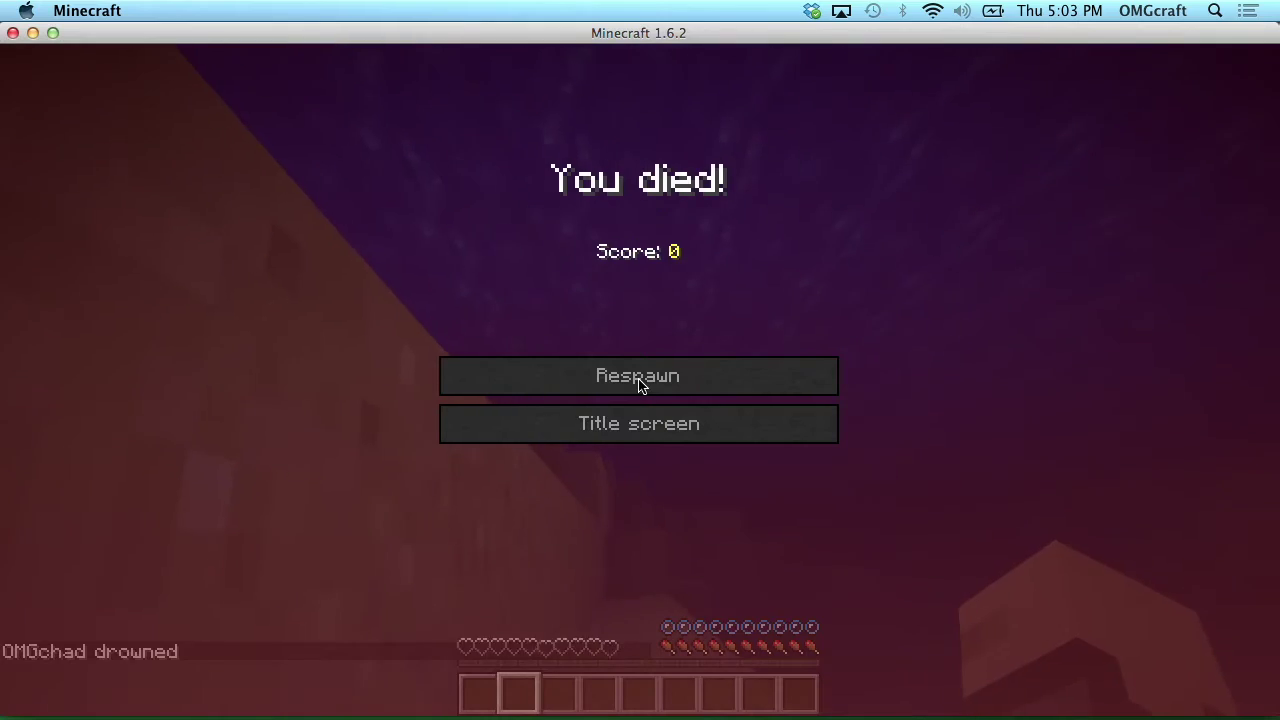
Respawn, swim back to the underwater death spot, and open the chest with the lost items.
left_click(689, 383)
key("w")
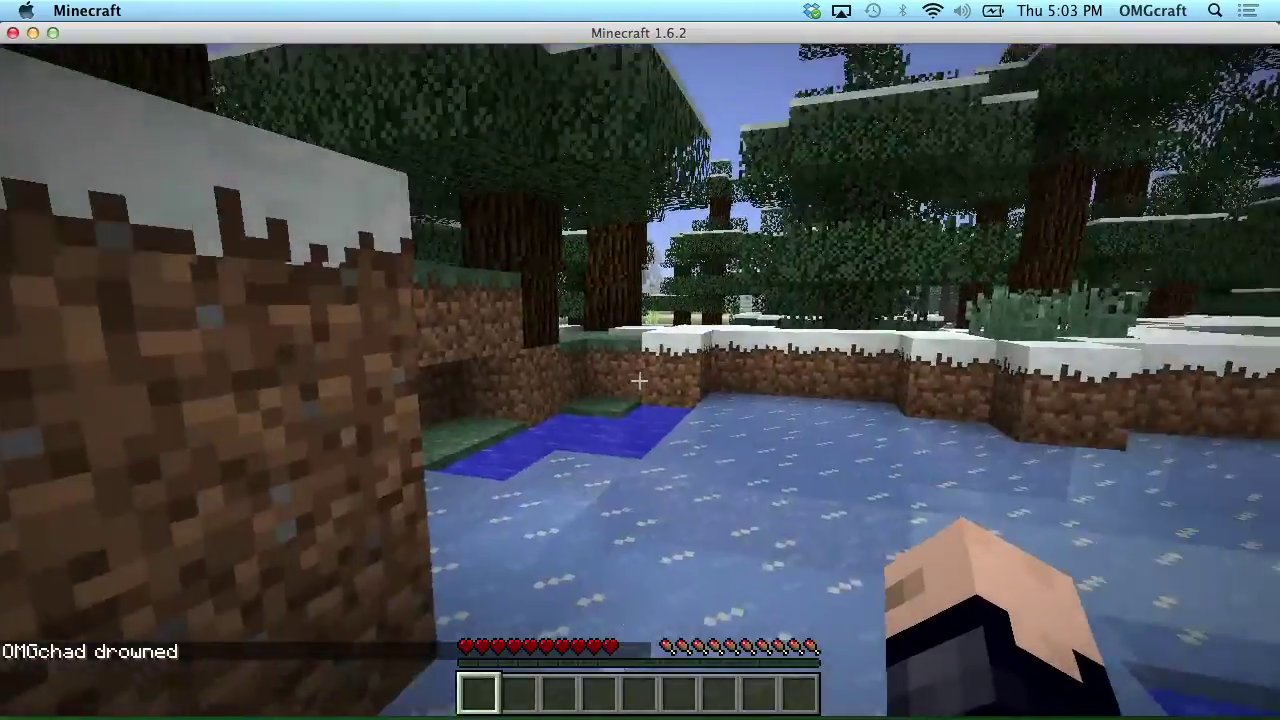
key("w")
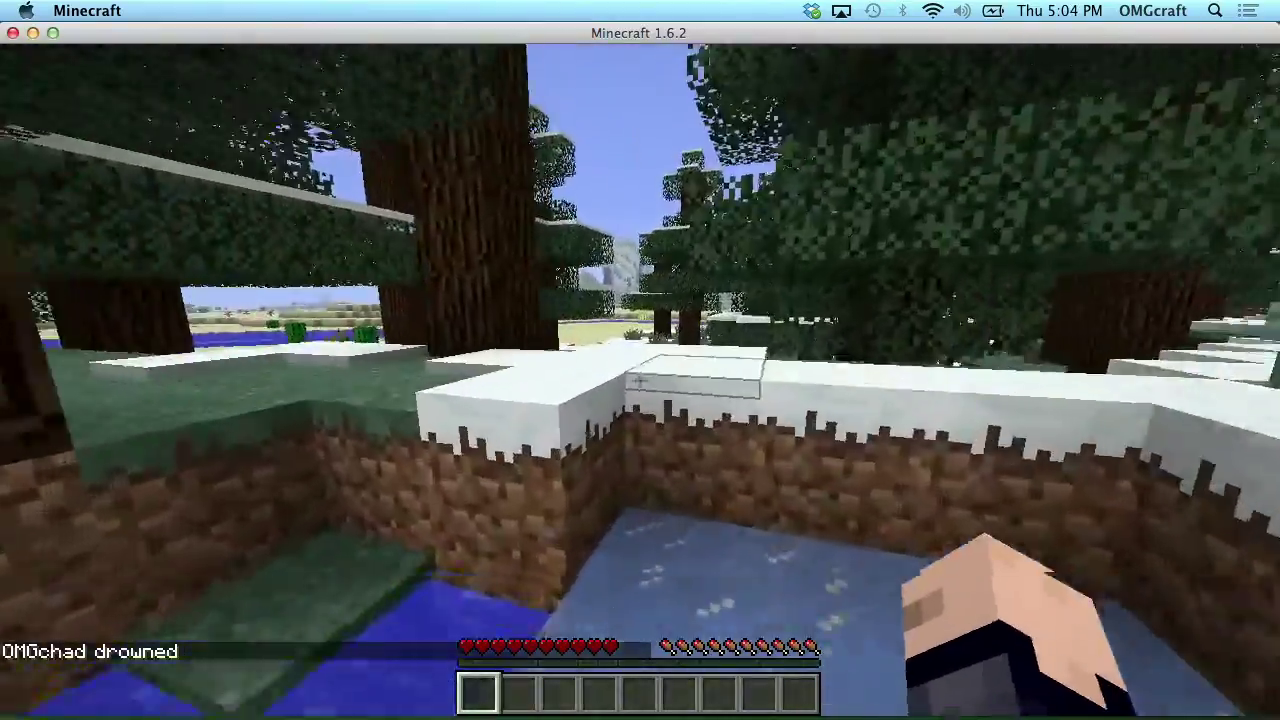
key("w")
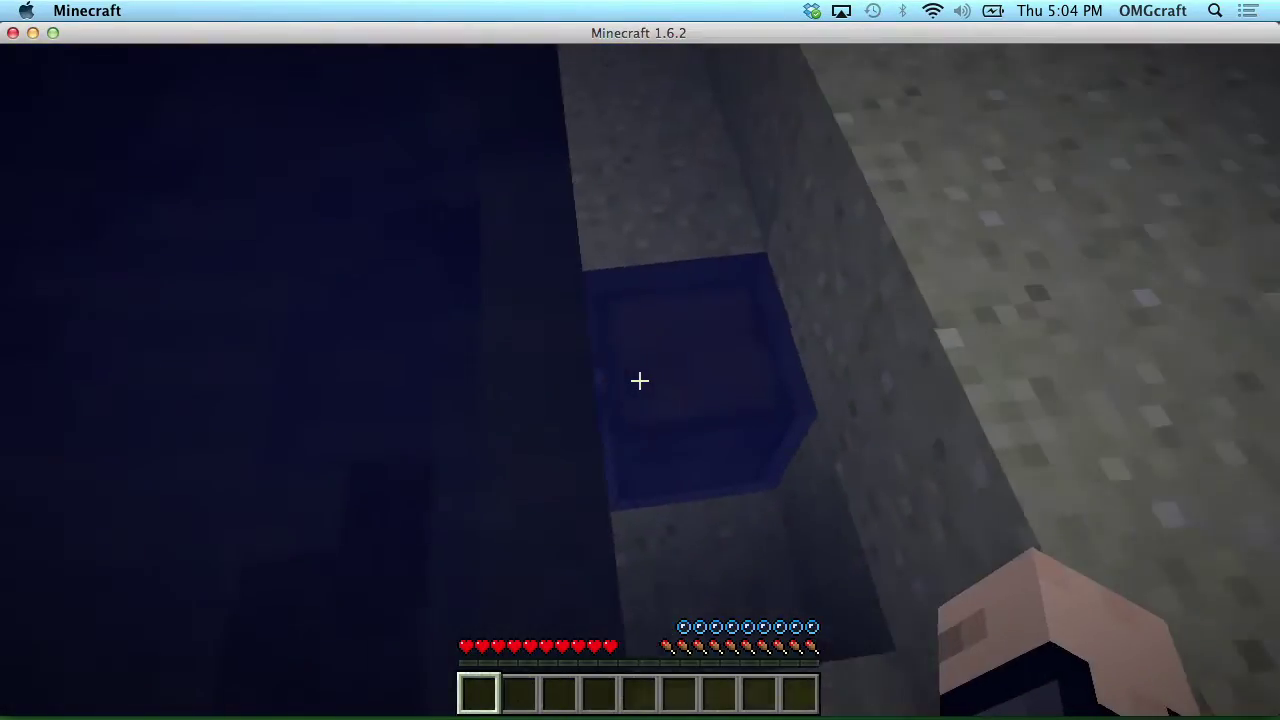
right_click(640, 380)
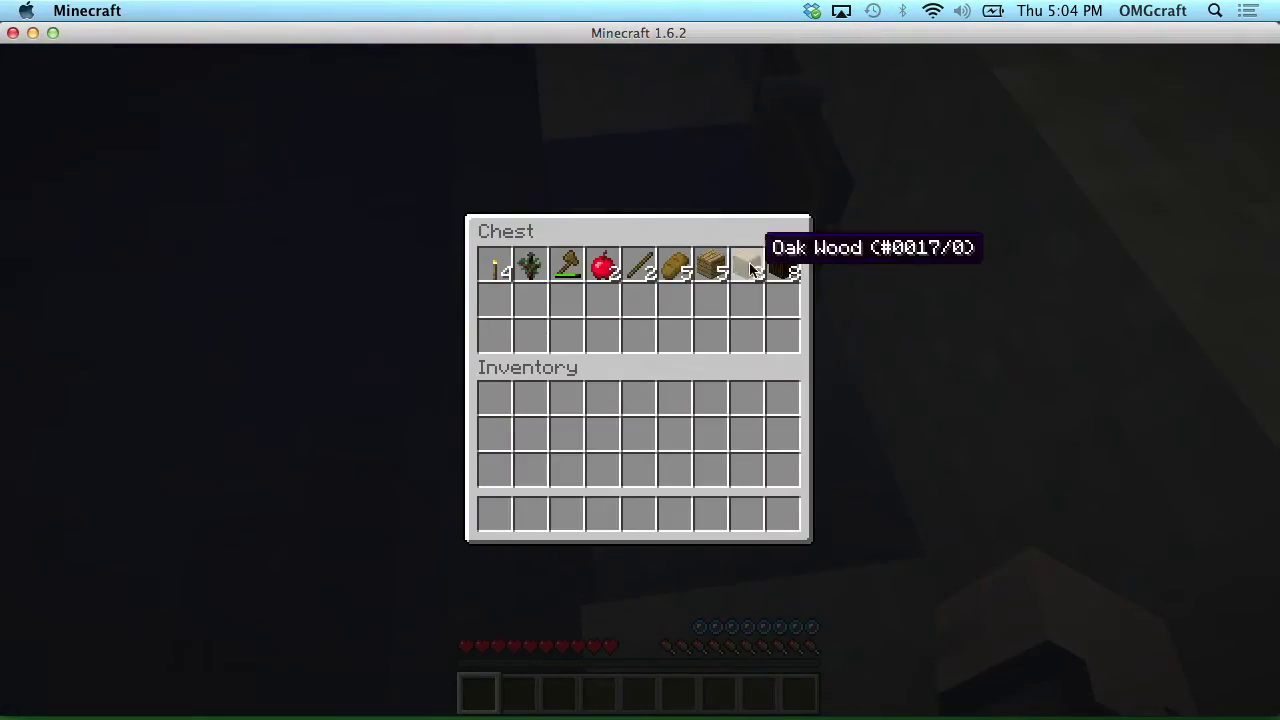